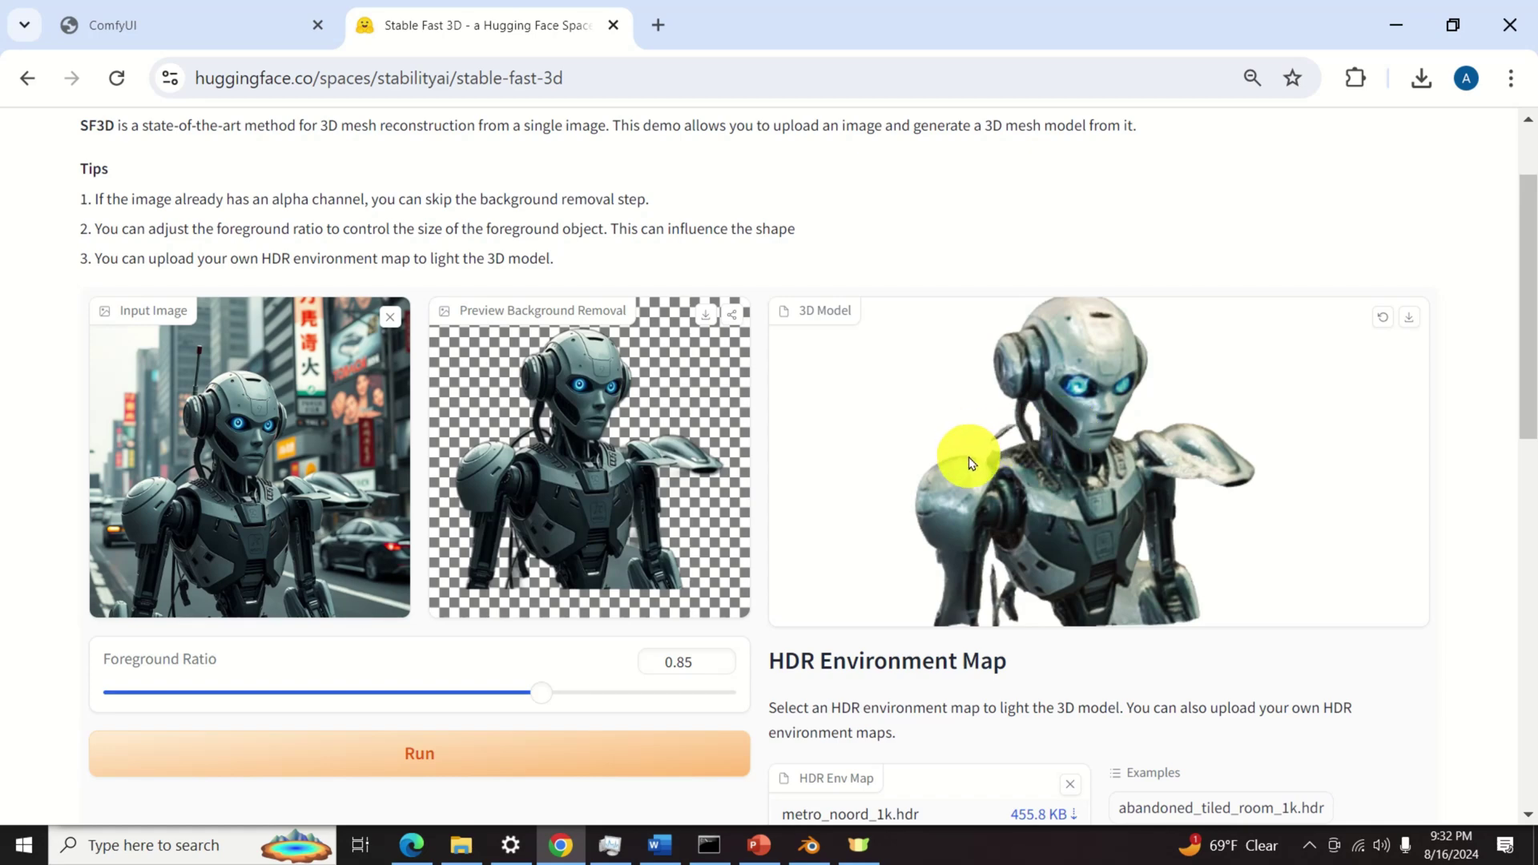
Check the robot preview's back, regenerate the mesh from the robot image, and turn the new model around.
left_click_drag(970, 463, 1002, 395)
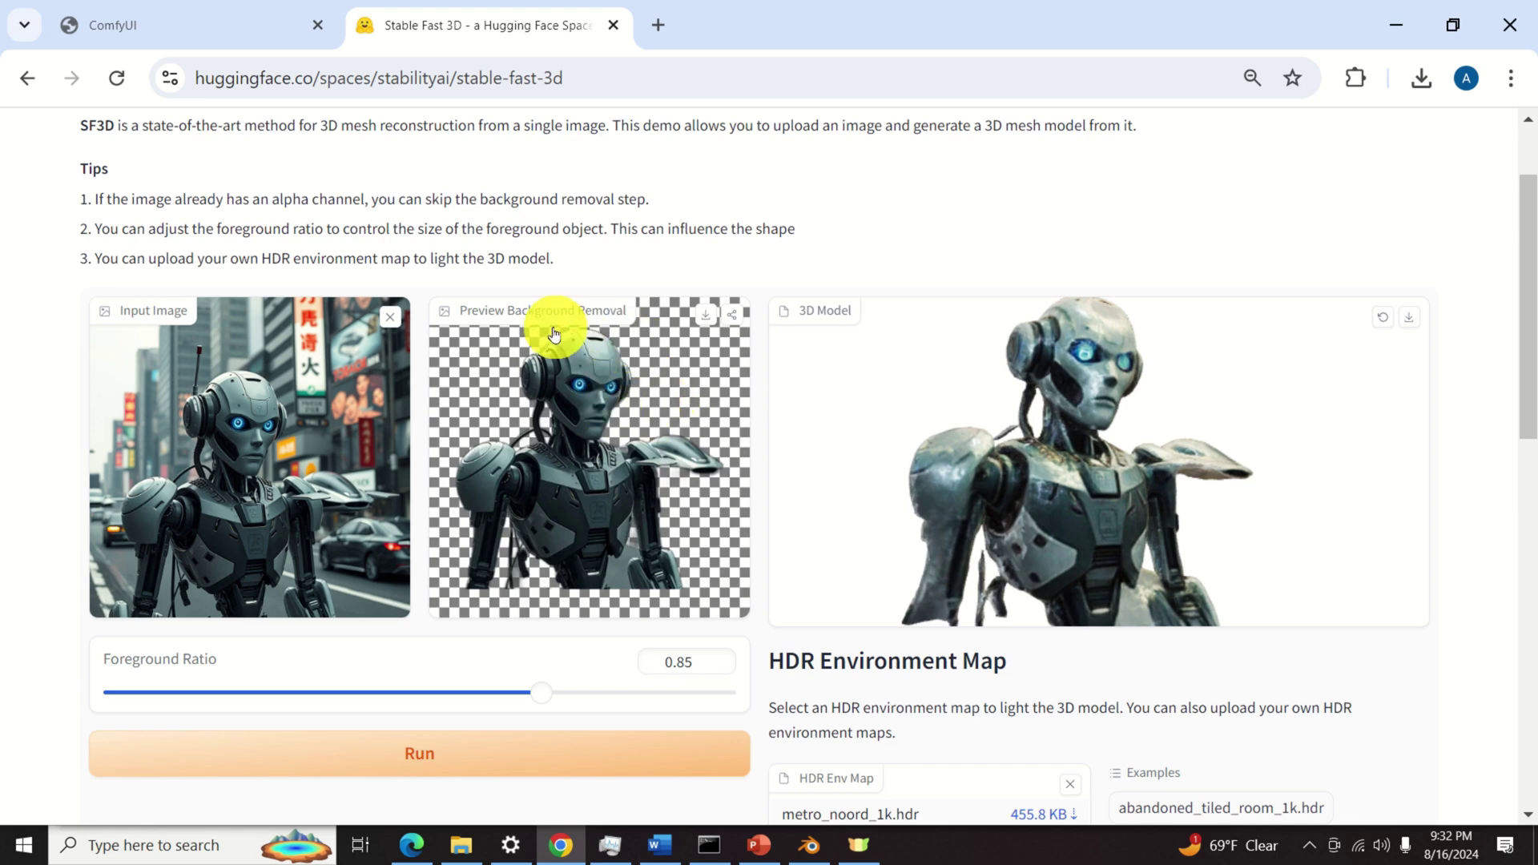
left_click(493, 759)
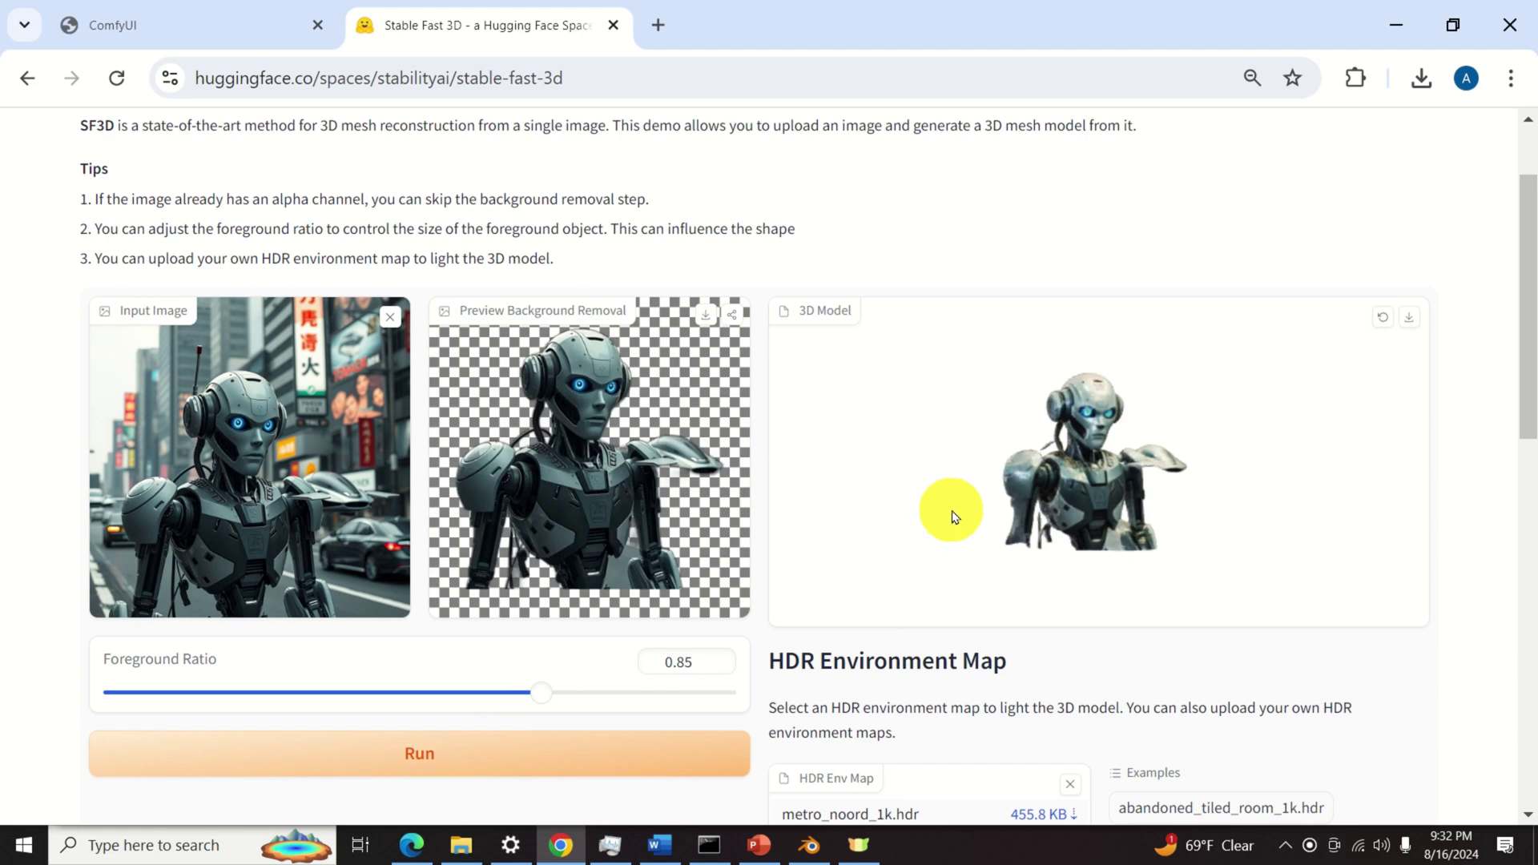
left_click_drag(954, 517, 425, 471)
Zoom and orbit the regenerated robot model, ending on its front view.
scroll(566, 429, "up", 1)
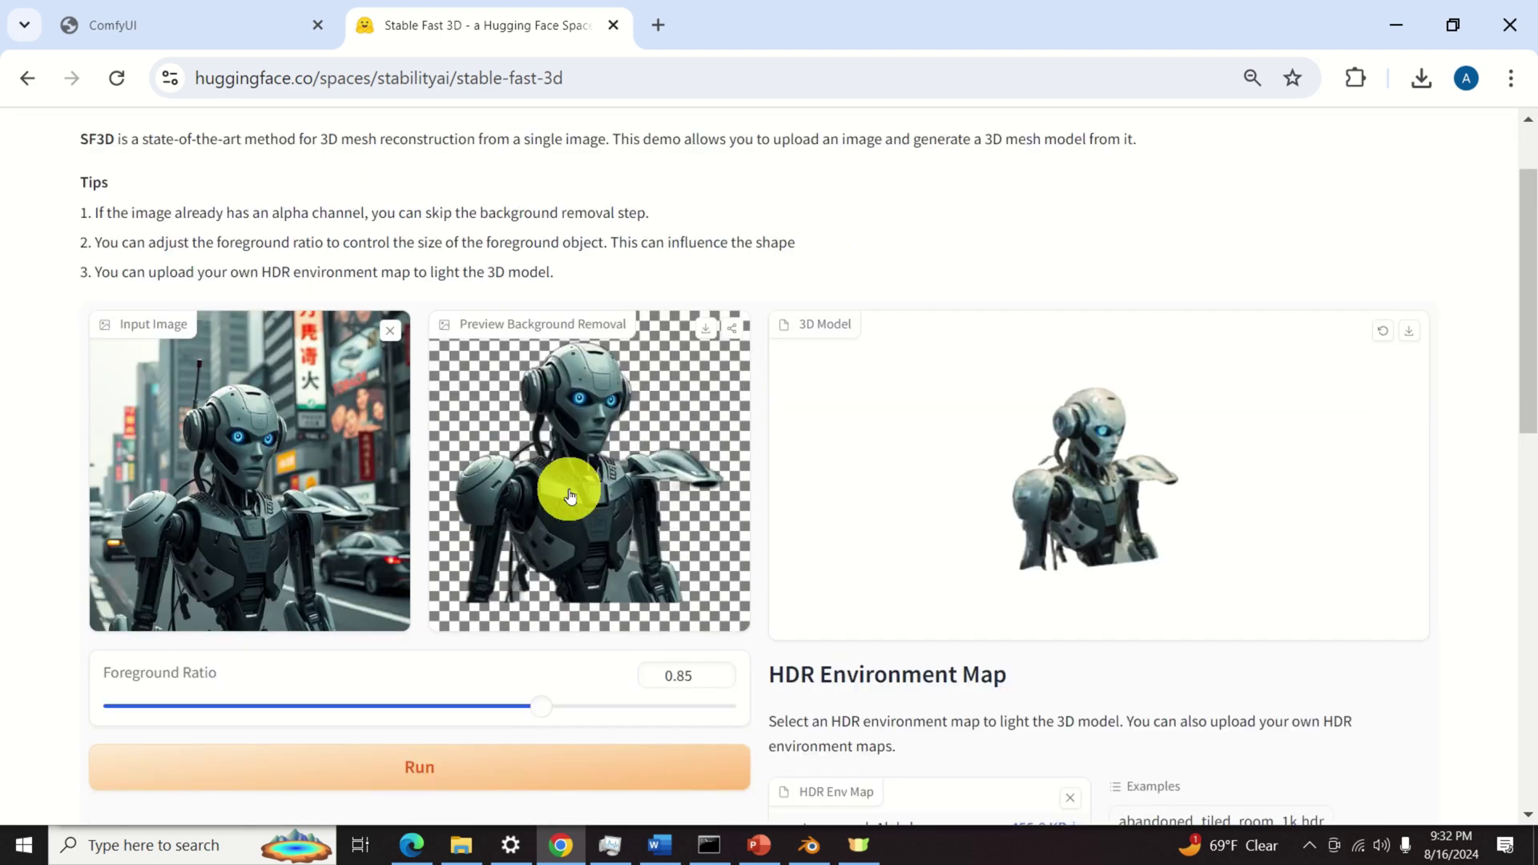
scroll(570, 496, "down", 1)
left_click_drag(986, 467, 1133, 377)
scroll(1162, 473, "up", 3)
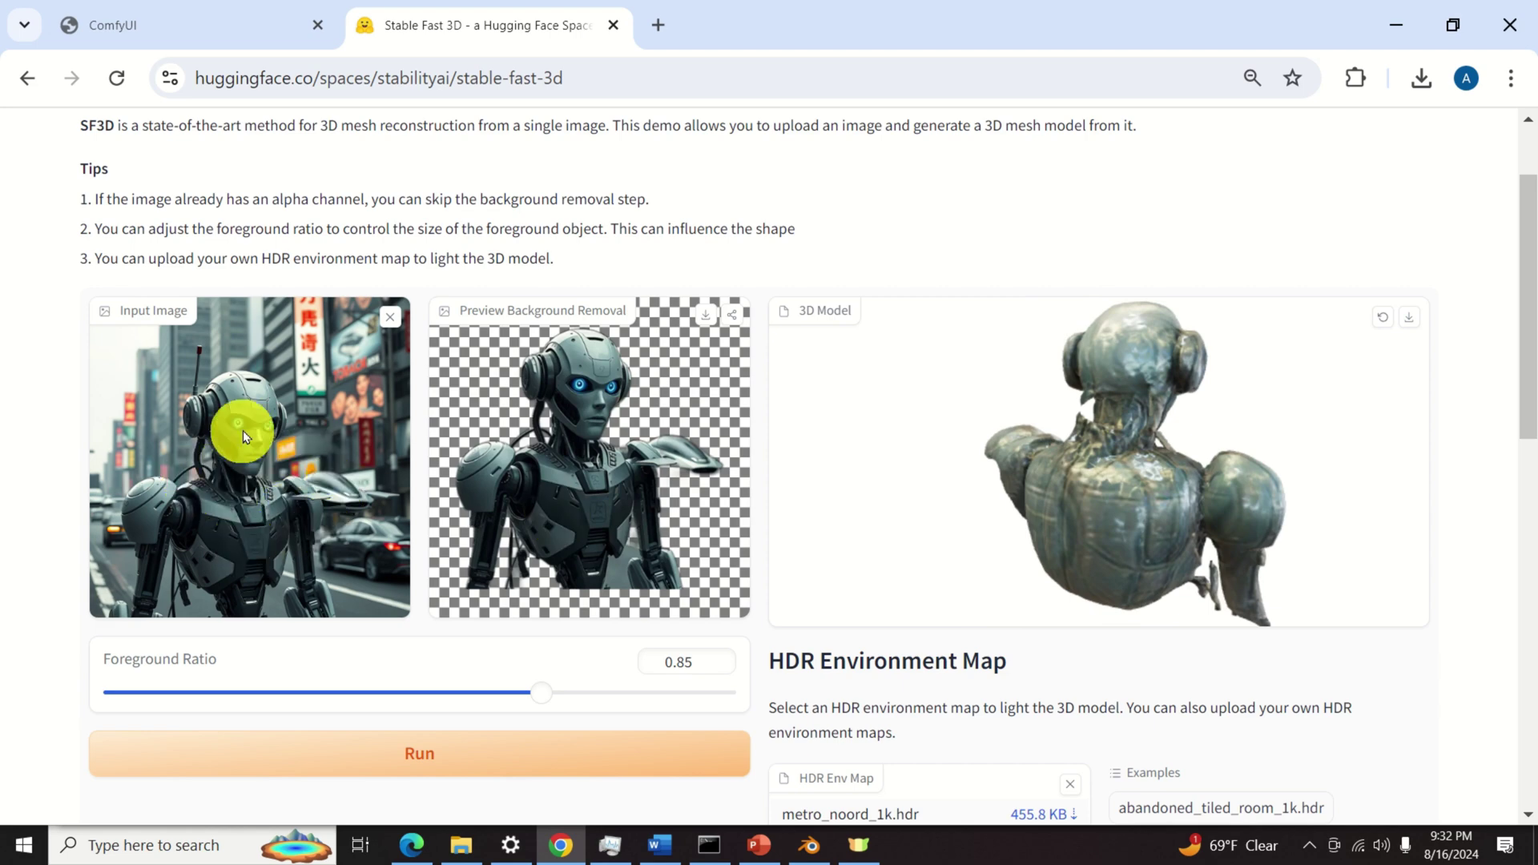
left_click_drag(1107, 489, 855, 469)
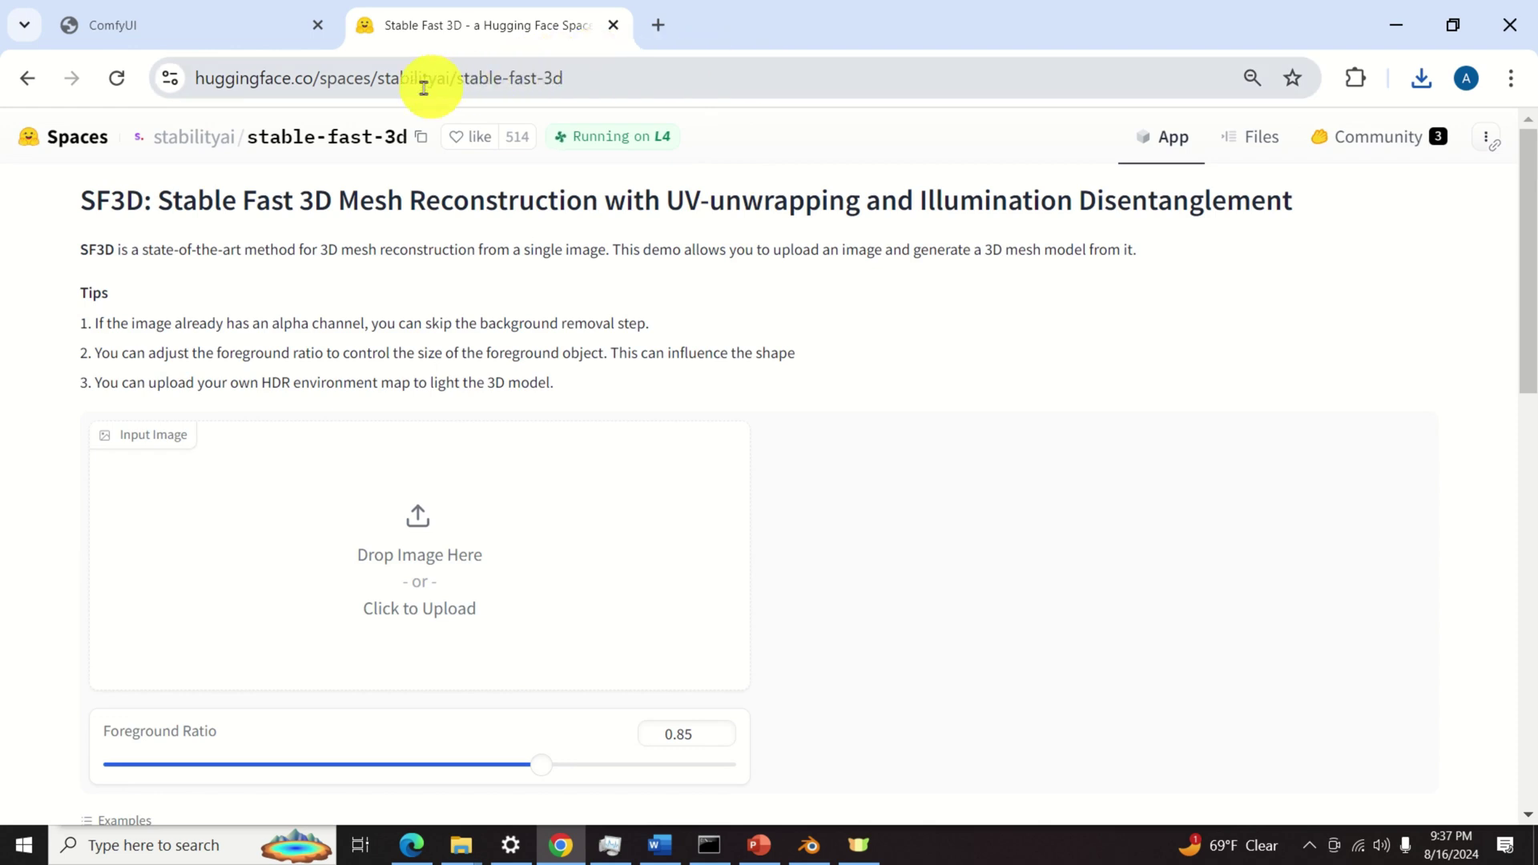
Glance at the three warrior images in ComfyUI, return to Stable Fast 3D, then bring up Blender's robot mesh.
left_click(422, 845)
left_click(267, 24)
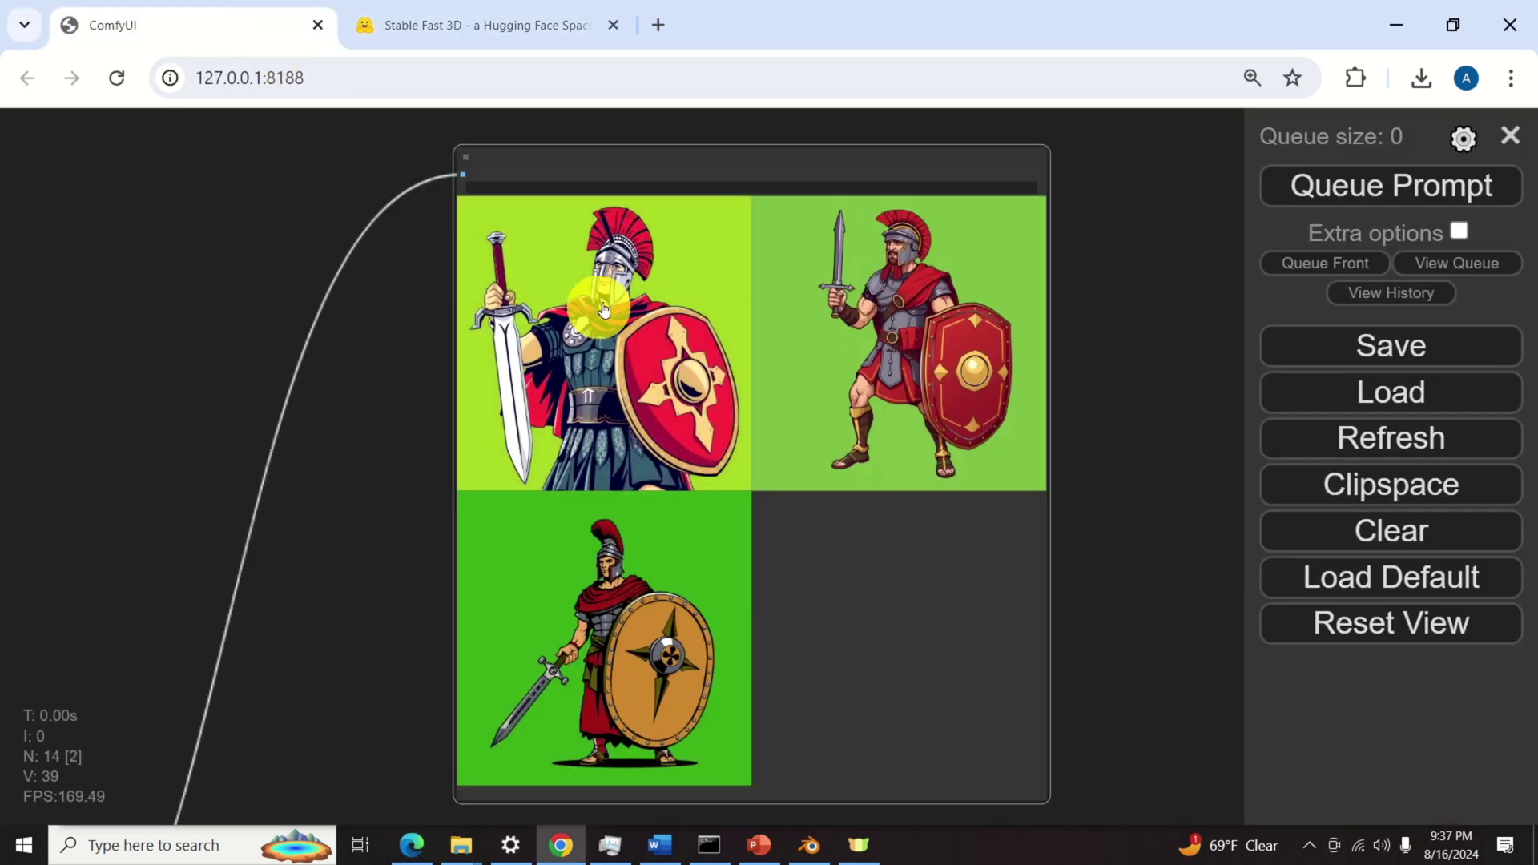
left_click(446, 24)
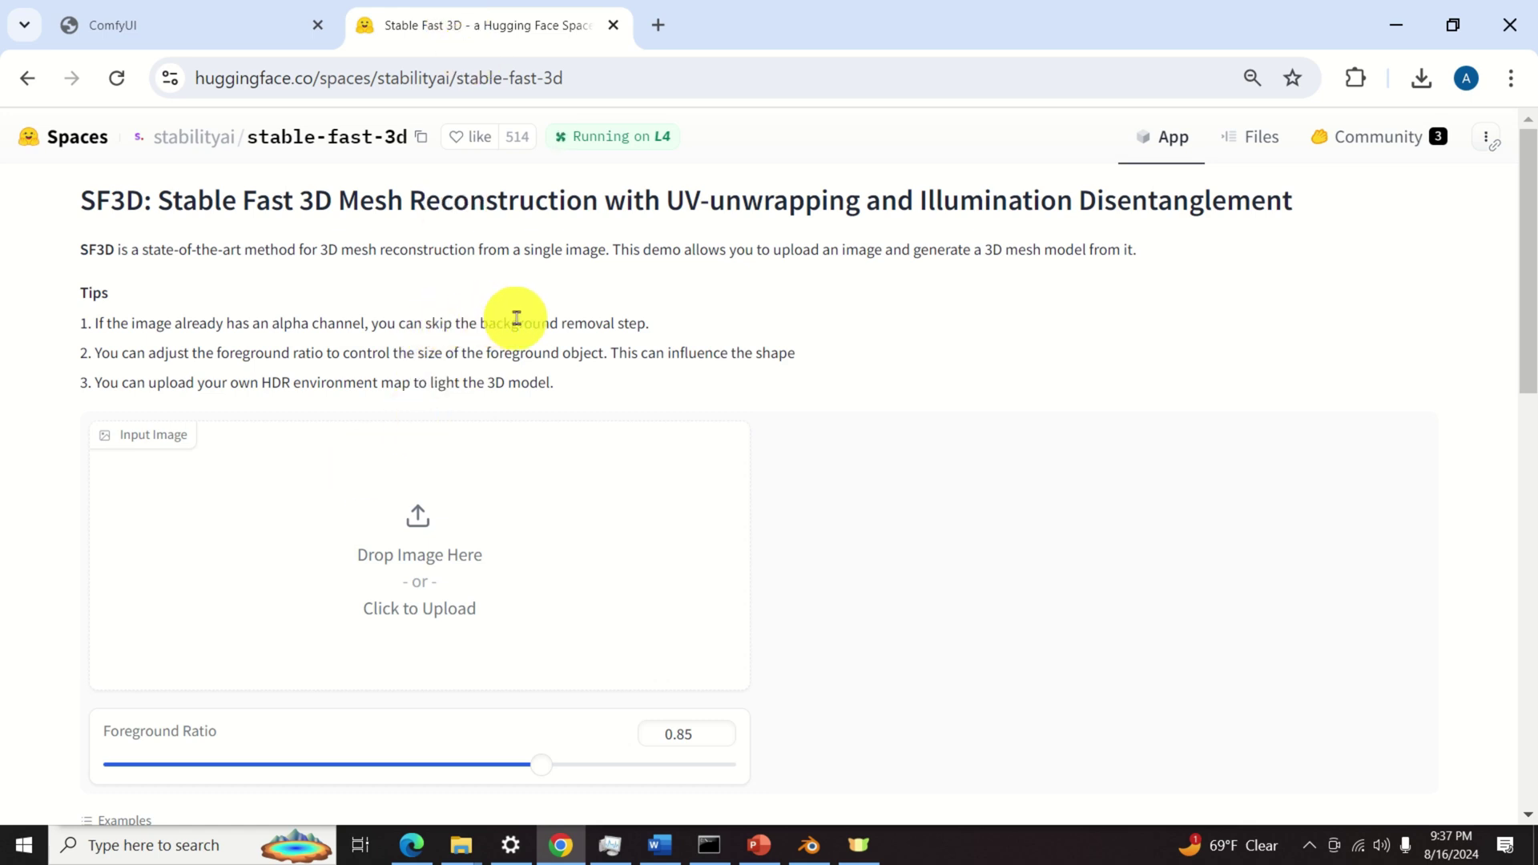
left_click(809, 845)
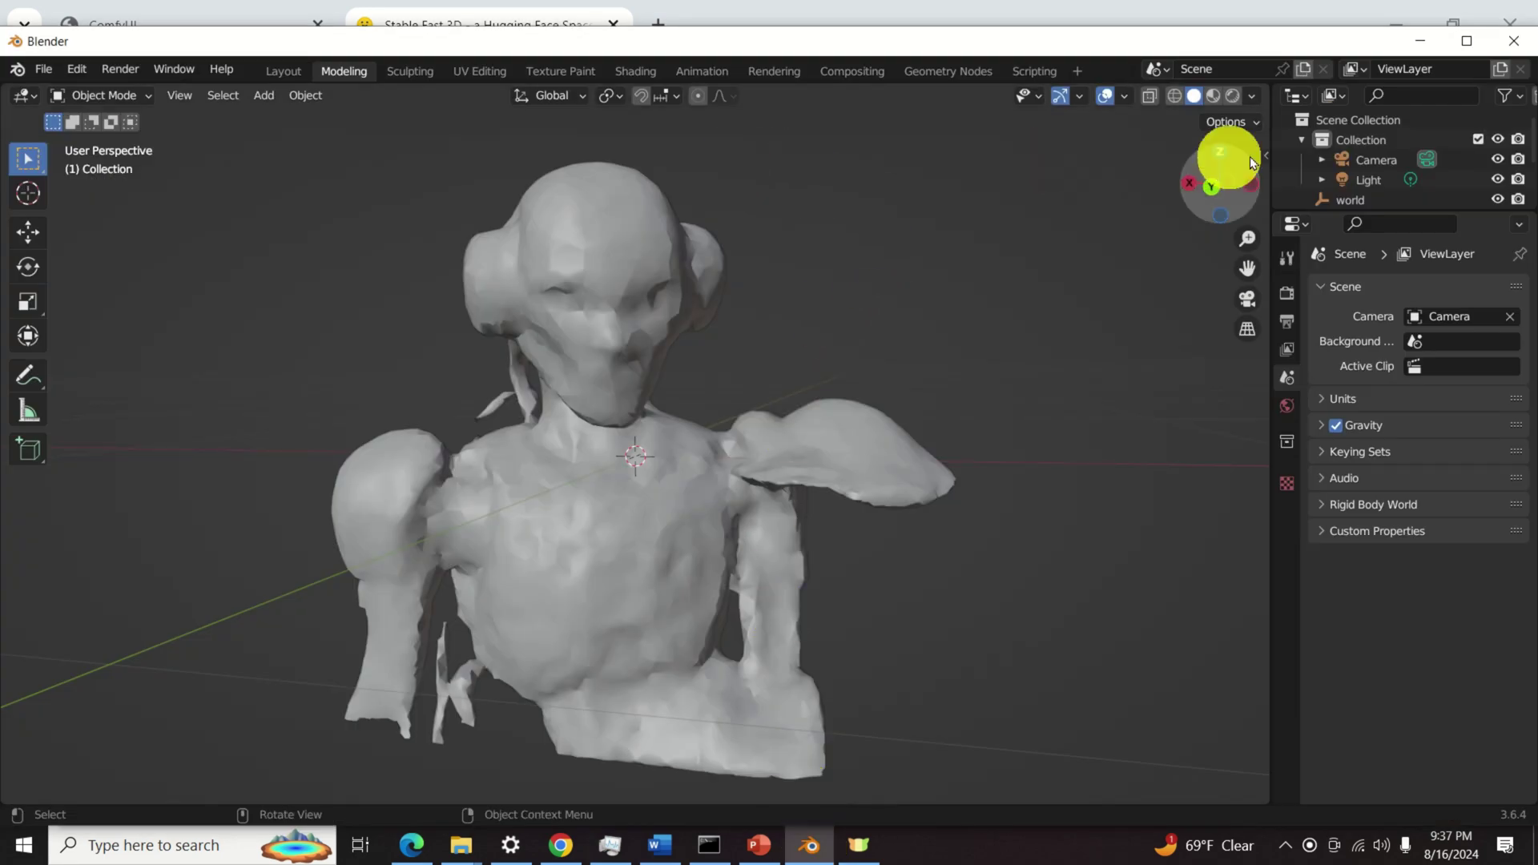
Minimize Blender to reveal the Stable Fast 3D page showing the robot model.
left_click(1433, 41)
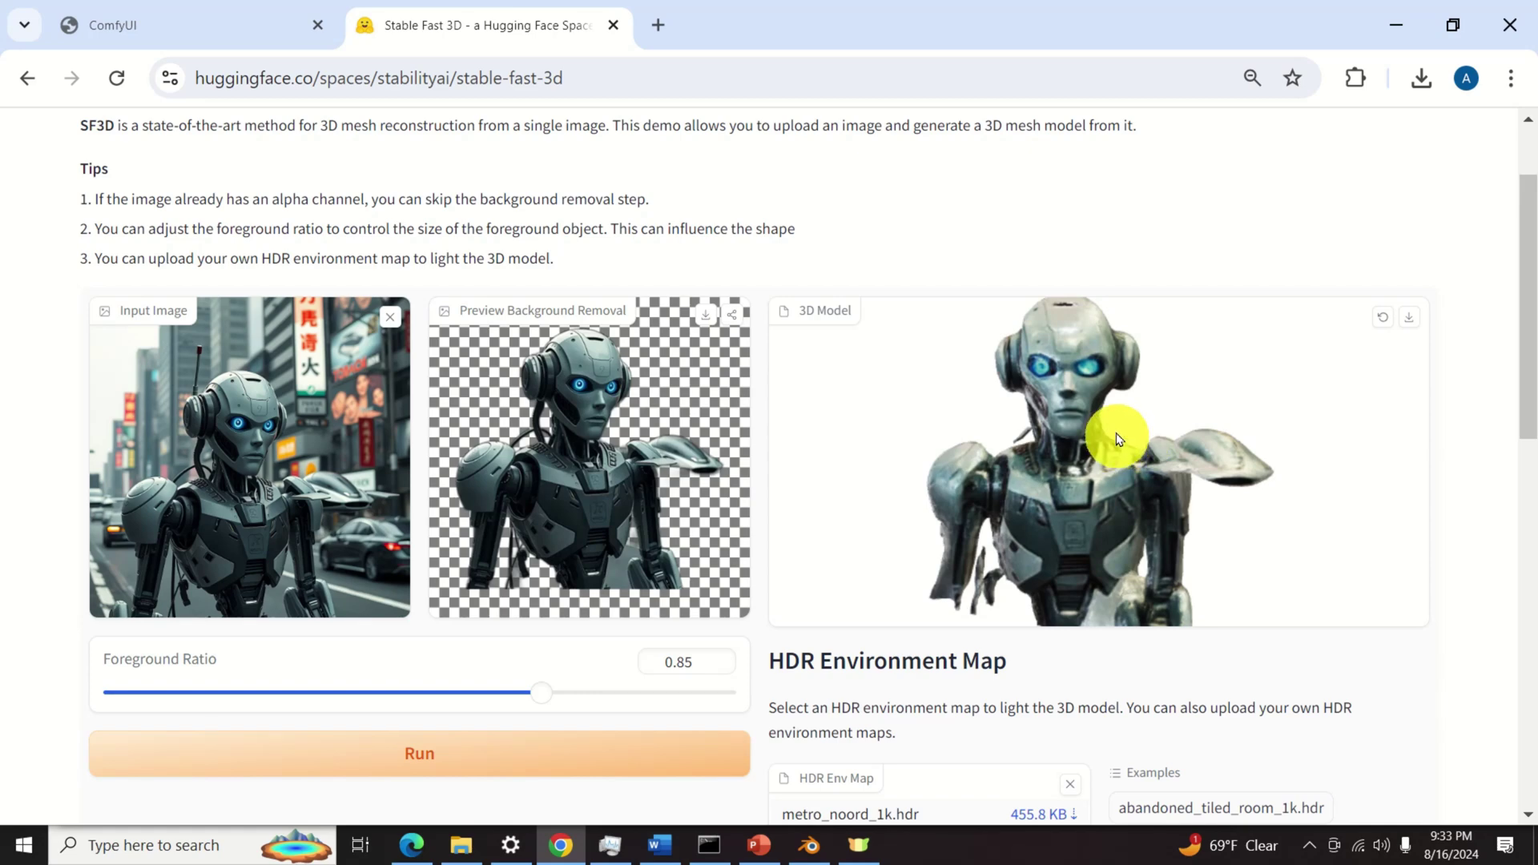
scroll(1118, 439, "up", 5)
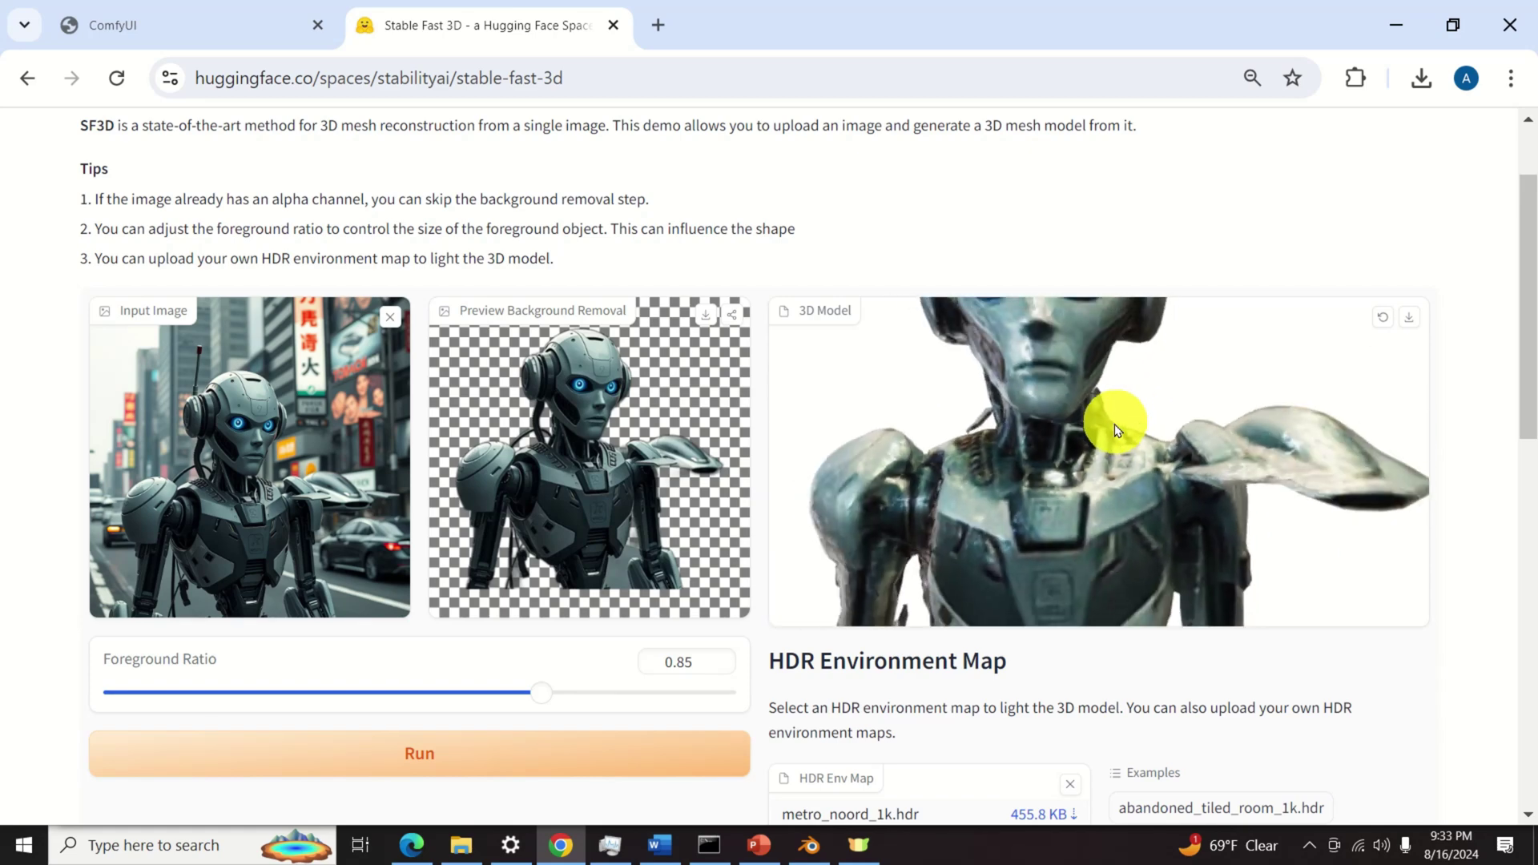
scroll(1120, 430, "down", 5)
left_click_drag(1129, 414, 1199, 457)
scroll(761, 248, "up", 2)
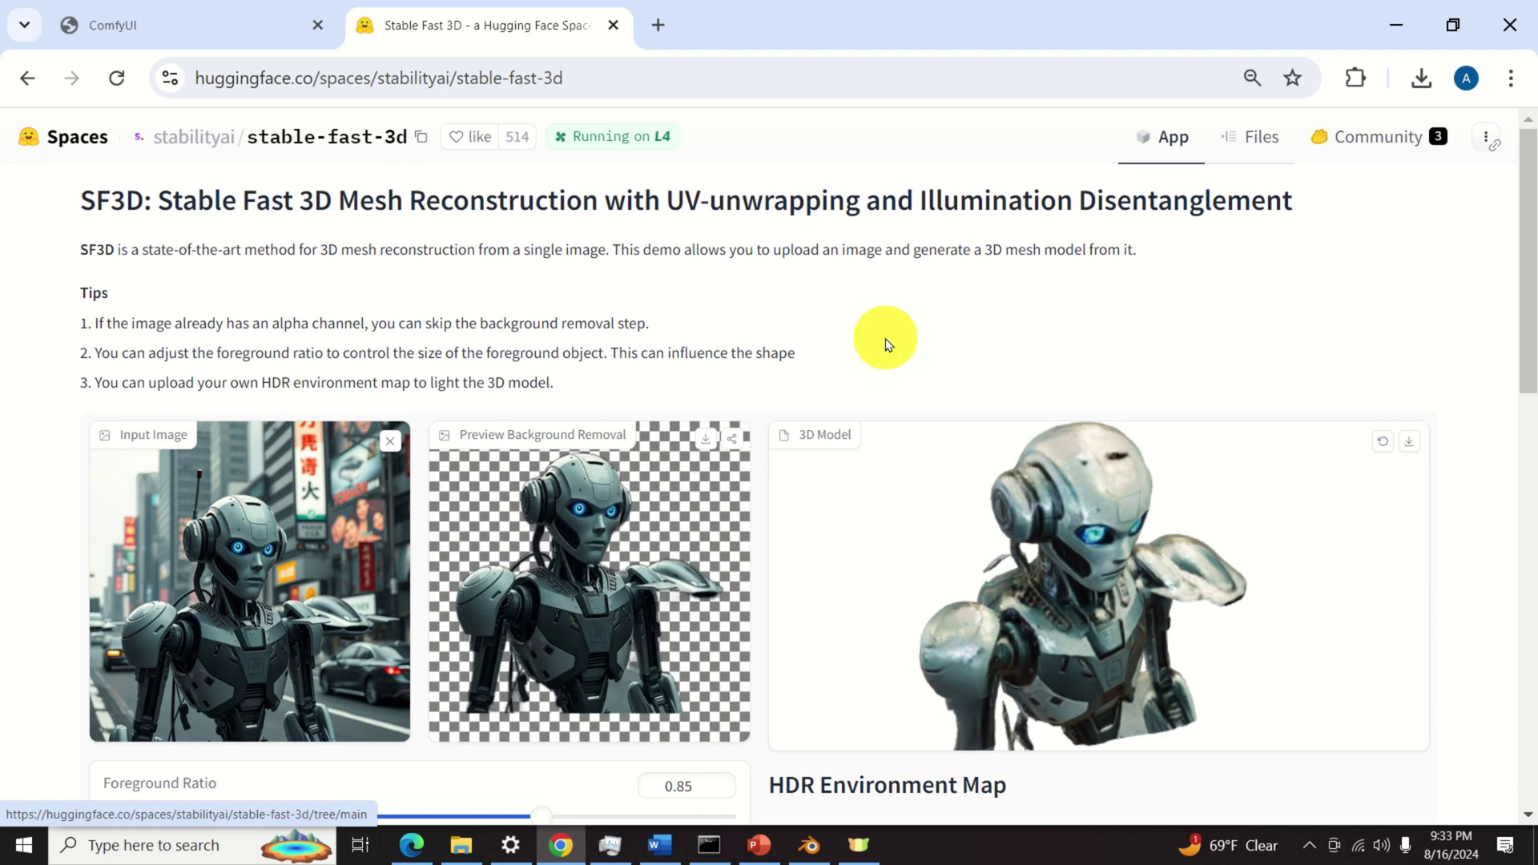
scroll(1036, 564, "up", 5)
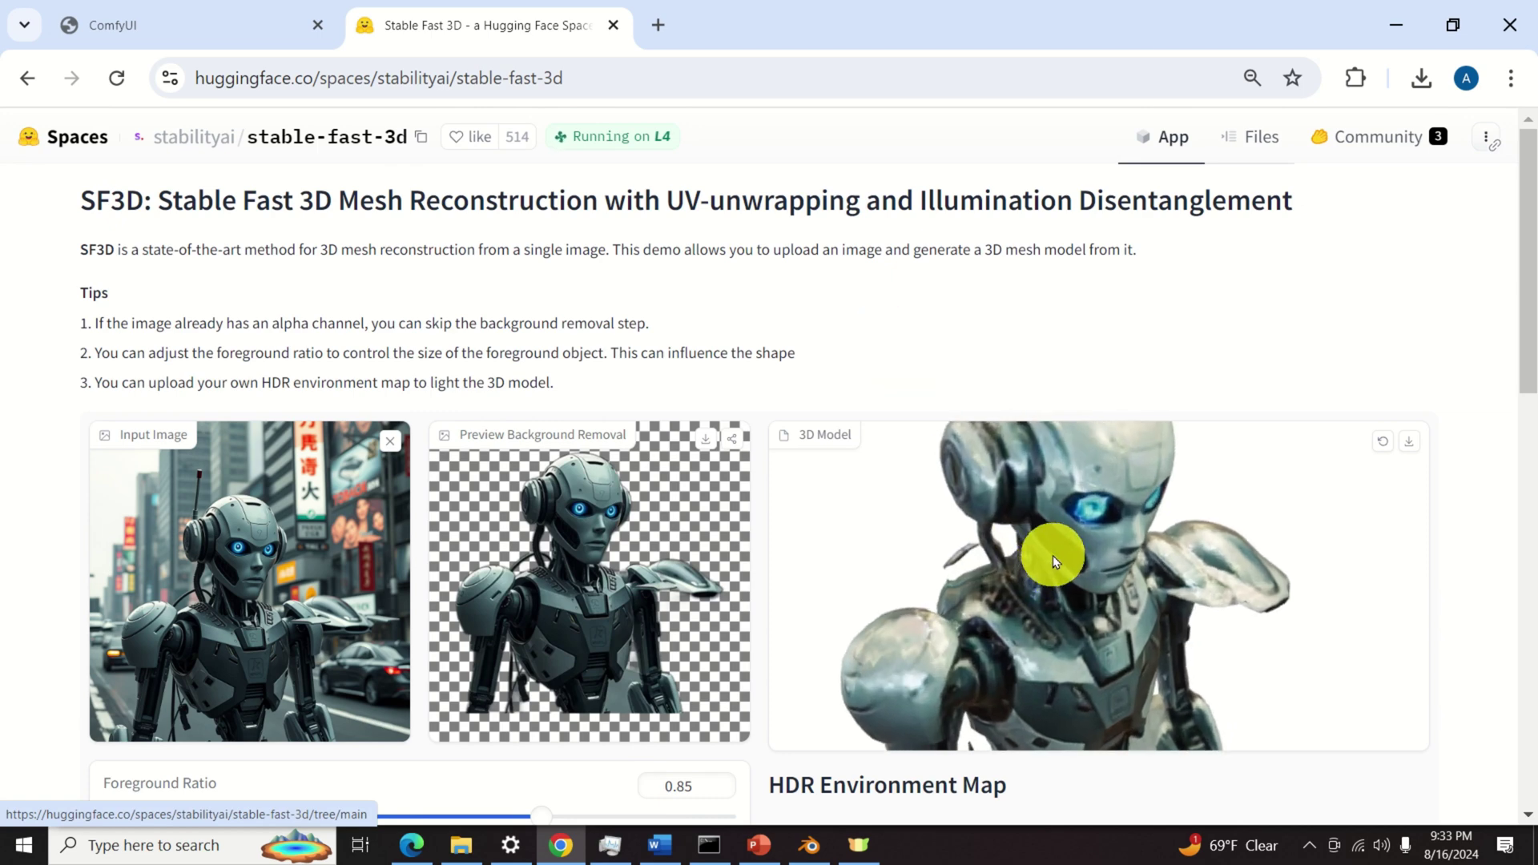
scroll(1086, 568, "down", 5)
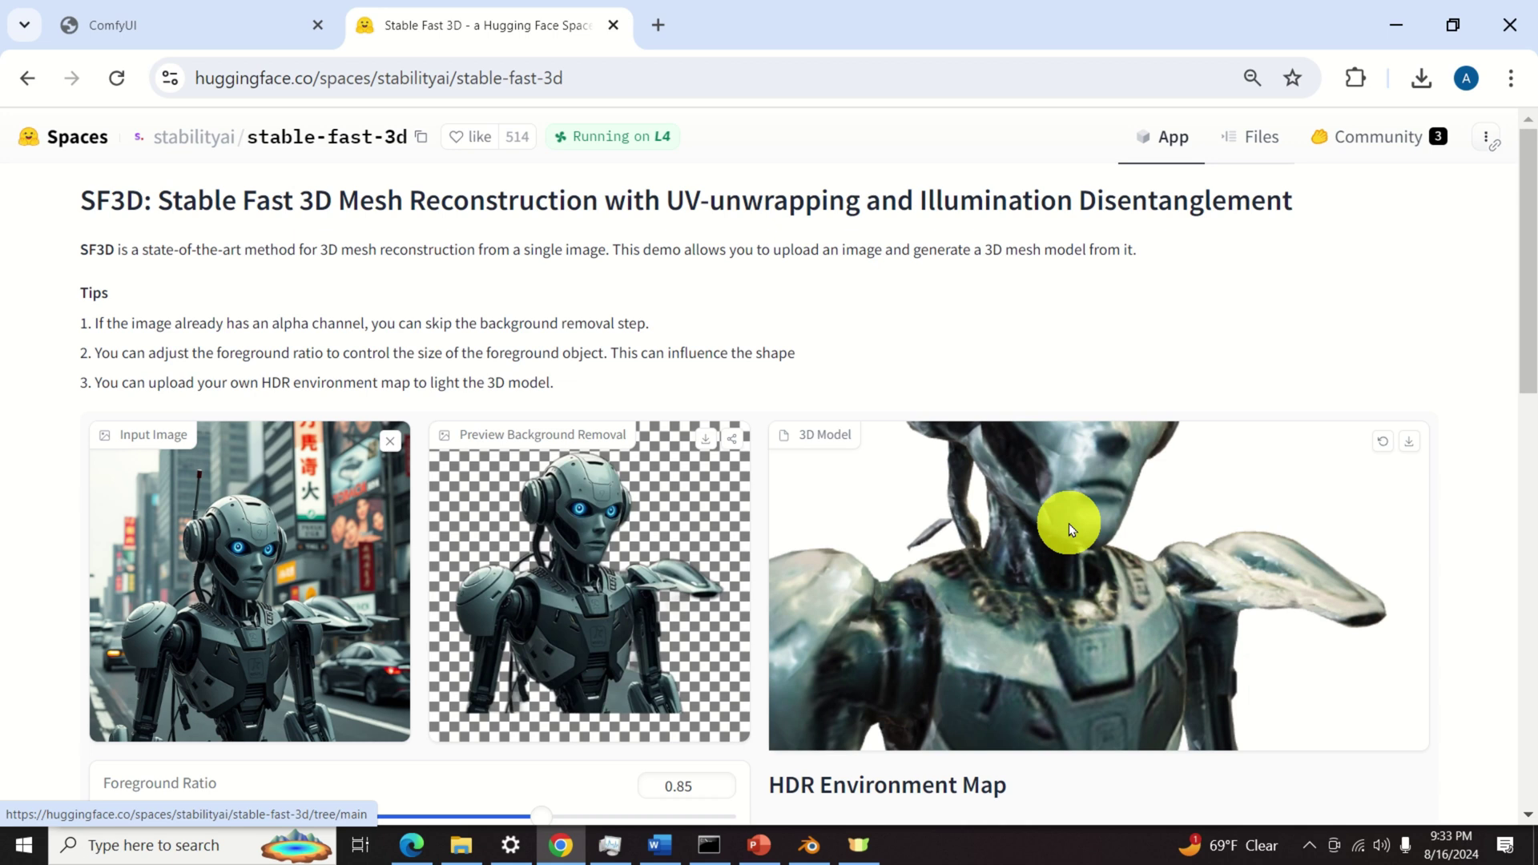
scroll(1047, 520, "down", 2)
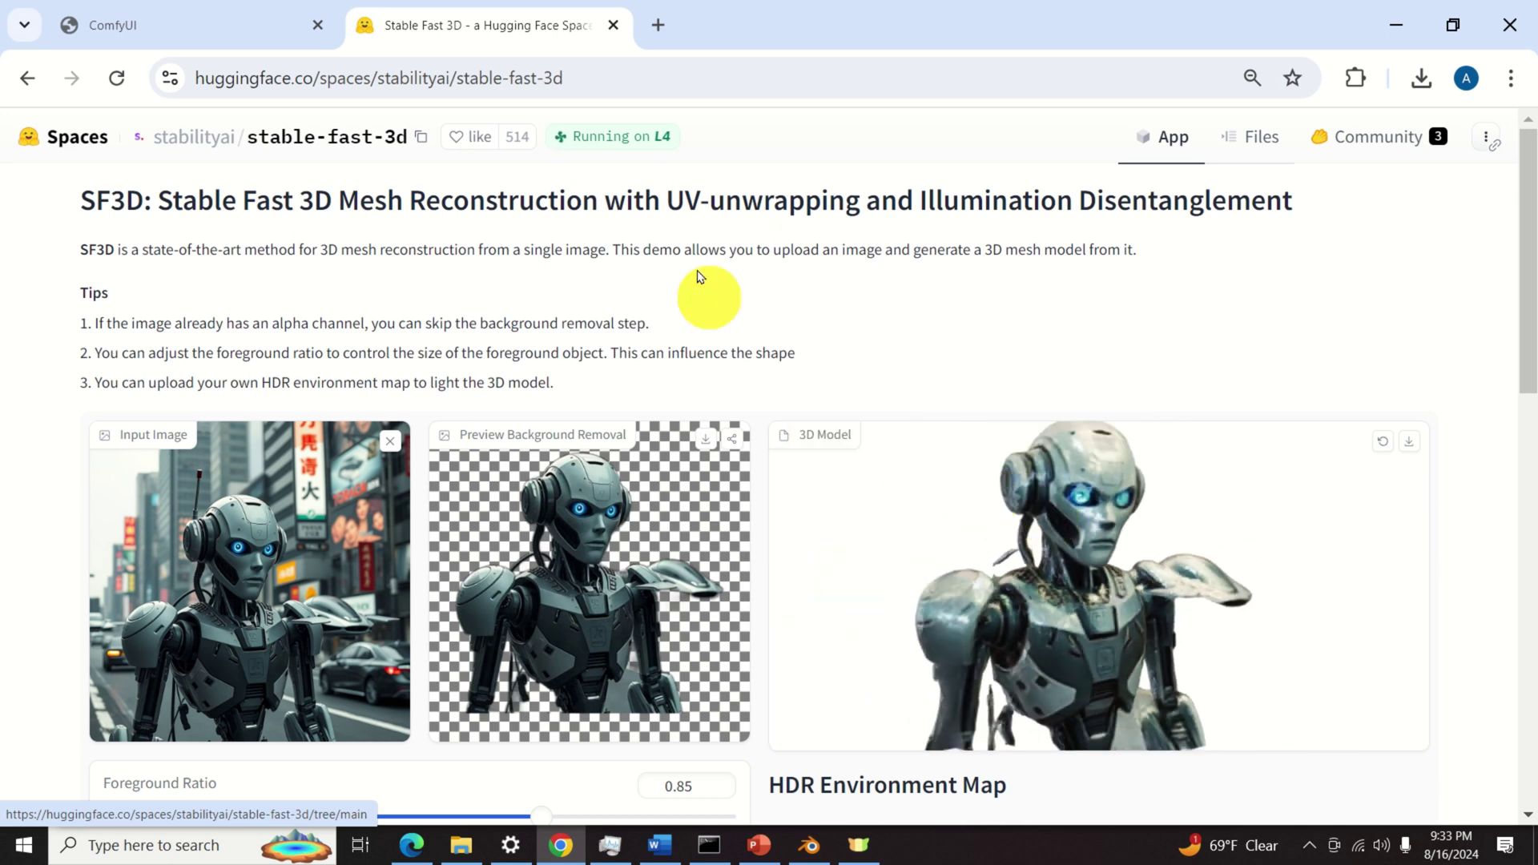
Download the robot as tmps9e5klo9.glb, open it in 3D Viewer and orbit to see its back and side.
left_click(1410, 445)
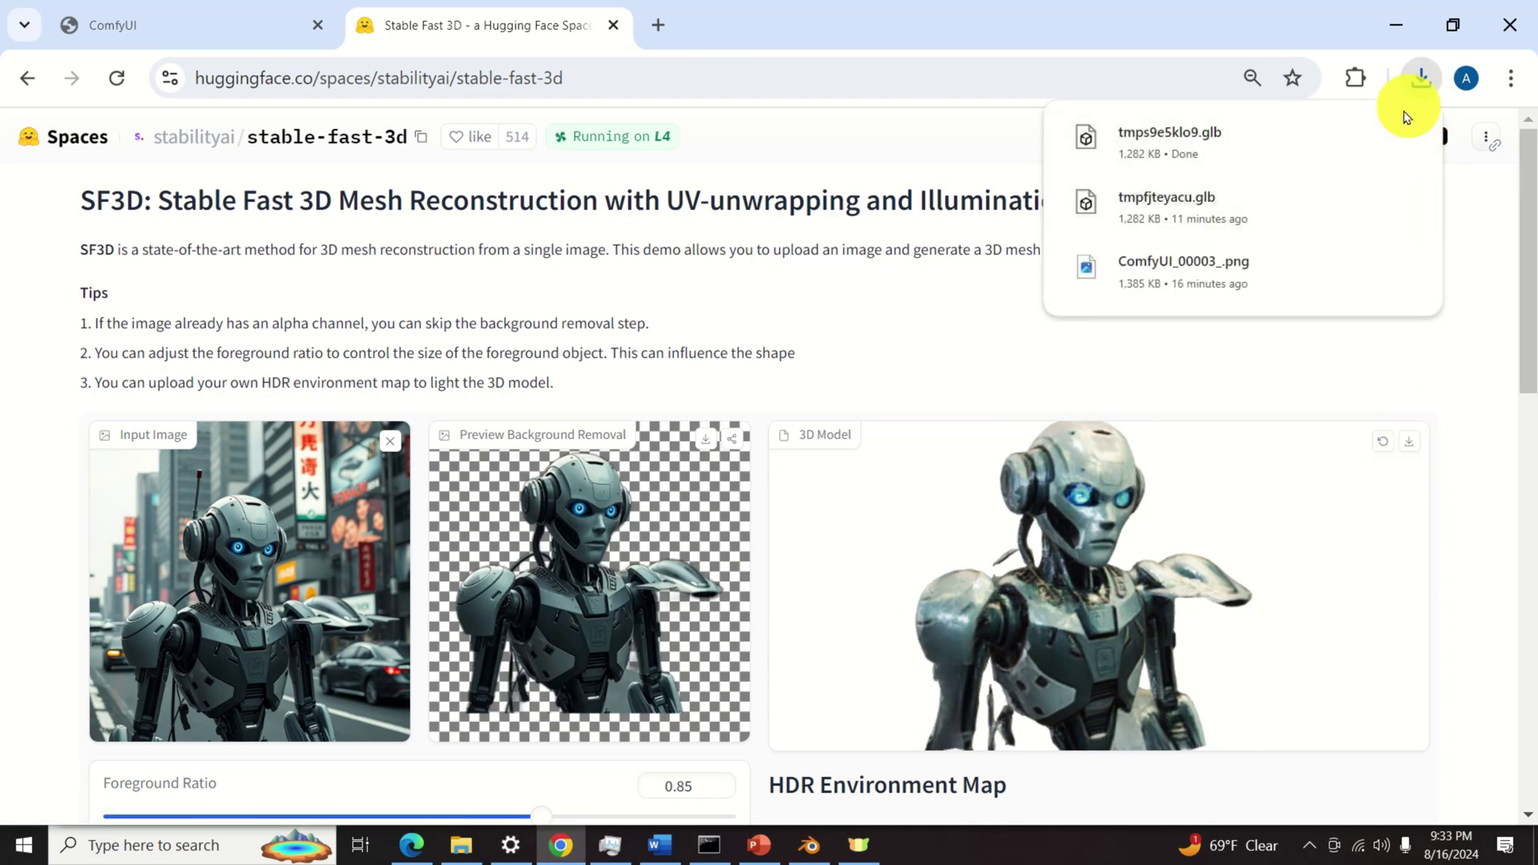
left_click(1355, 137)
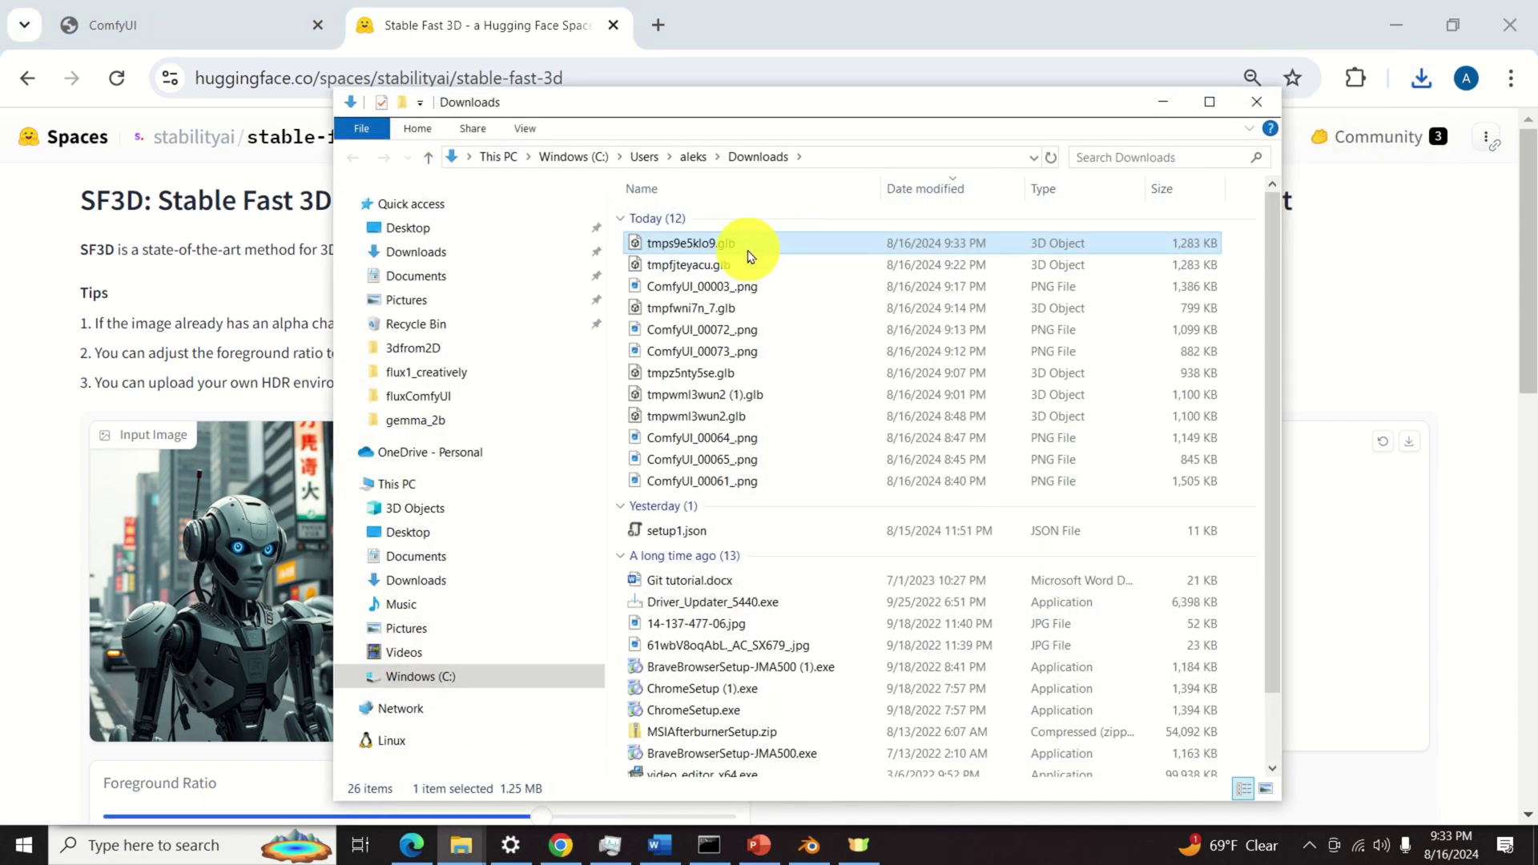
double_click(751, 249)
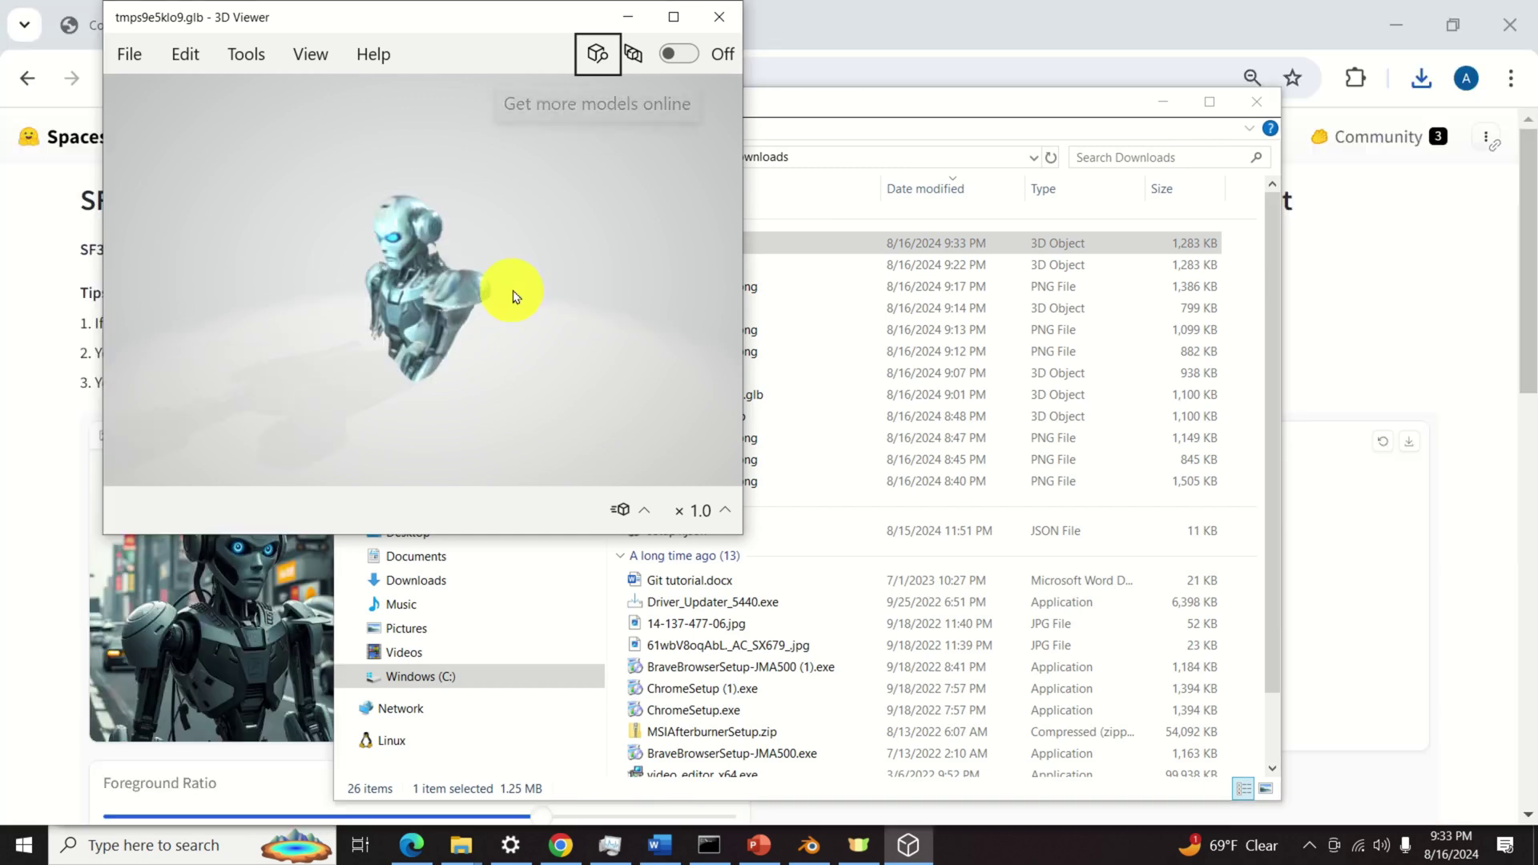
left_click_drag(416, 290, 565, 260)
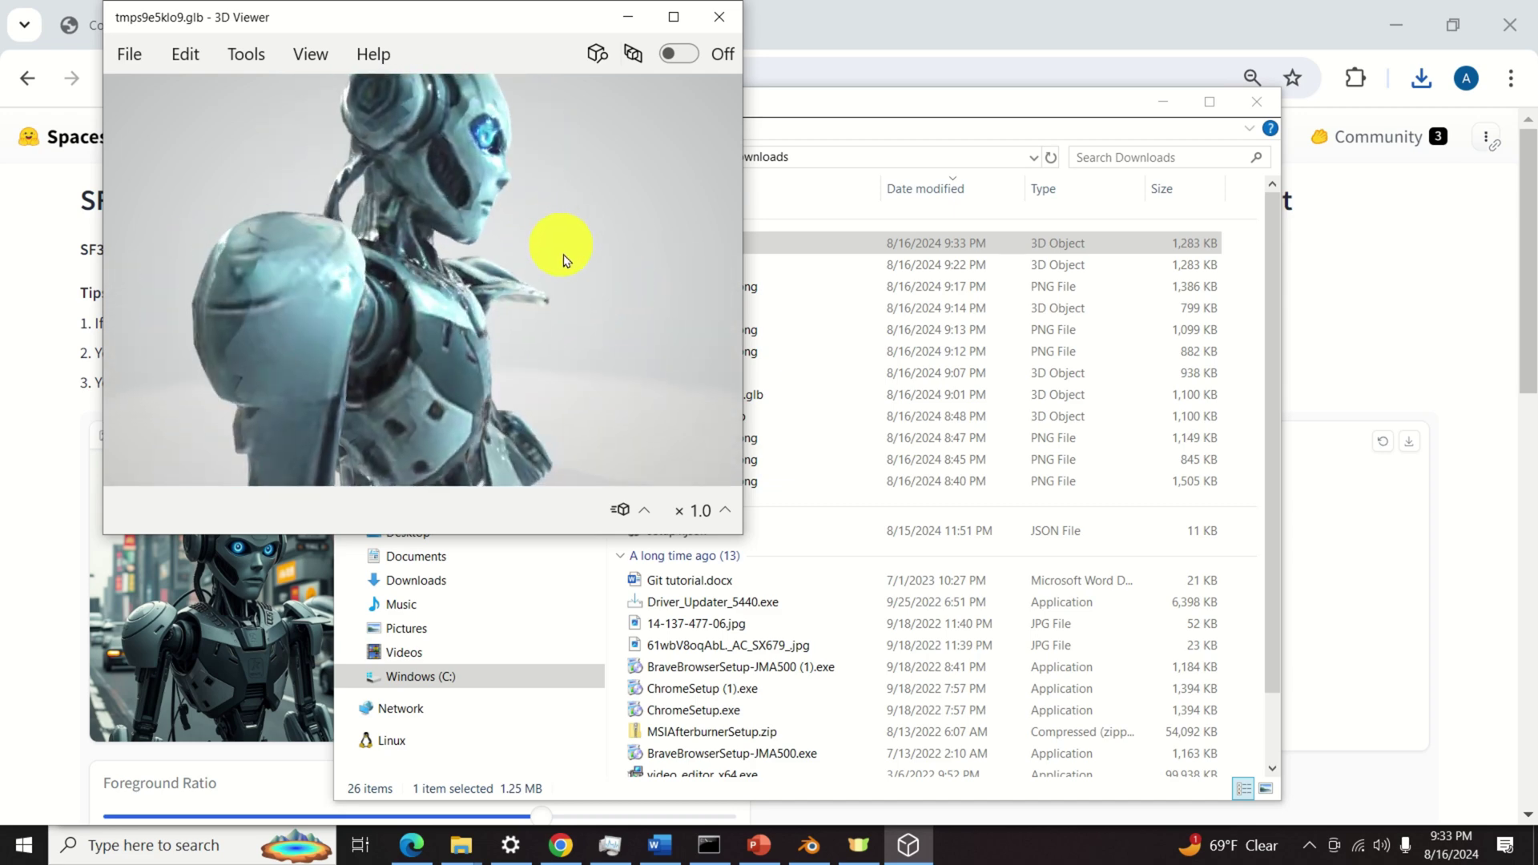
left_click(814, 847)
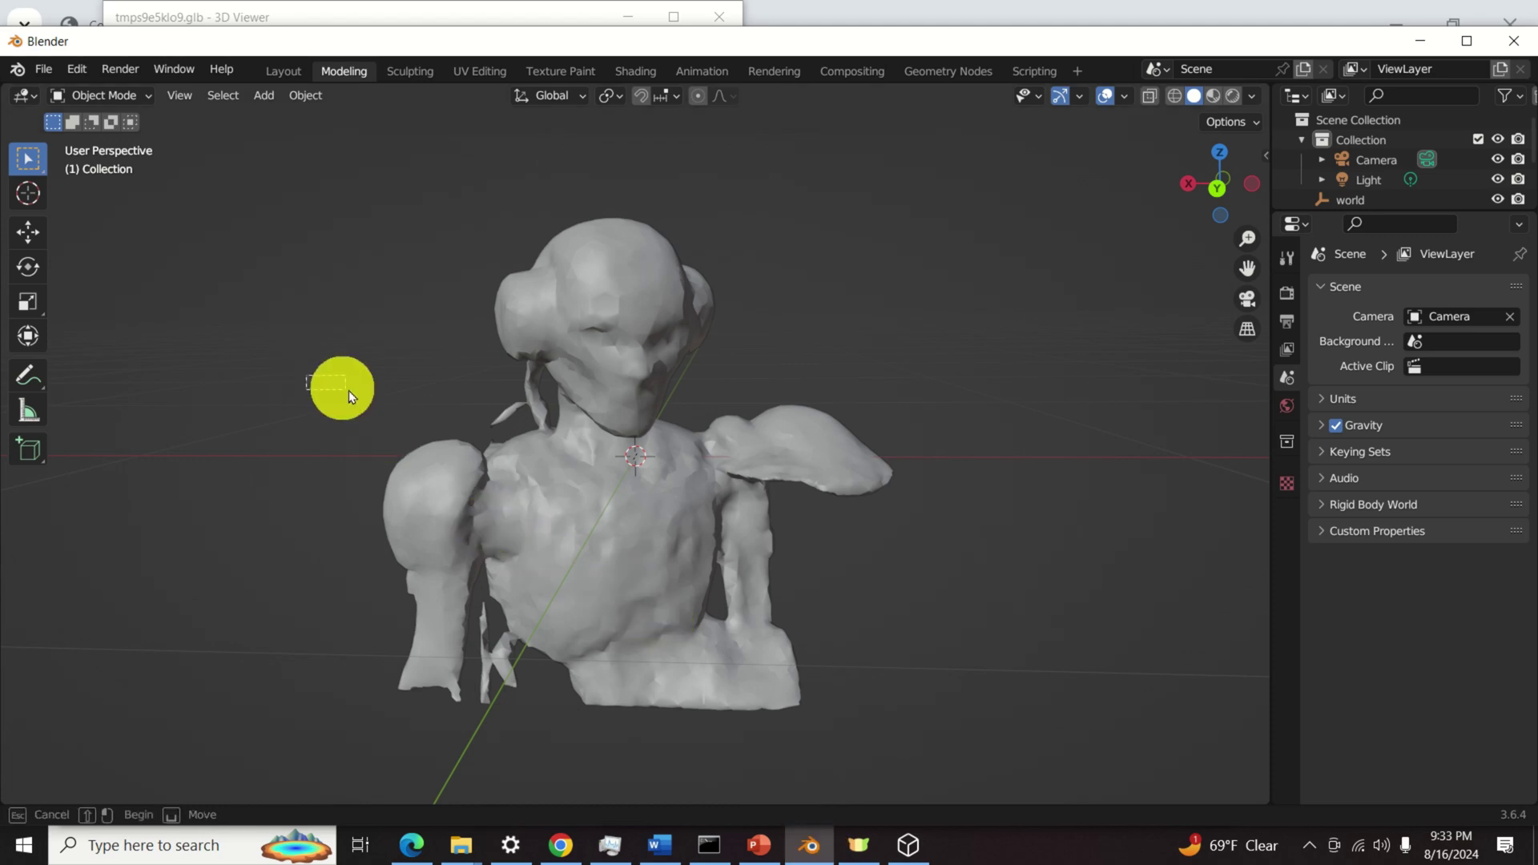
Orbit and zoom Blender's viewport around the grey robot mesh to view its back and front.
middle_click_drag(339, 407, 652, 388)
scroll(639, 388, "up", 4)
scroll(642, 386, "down", 4)
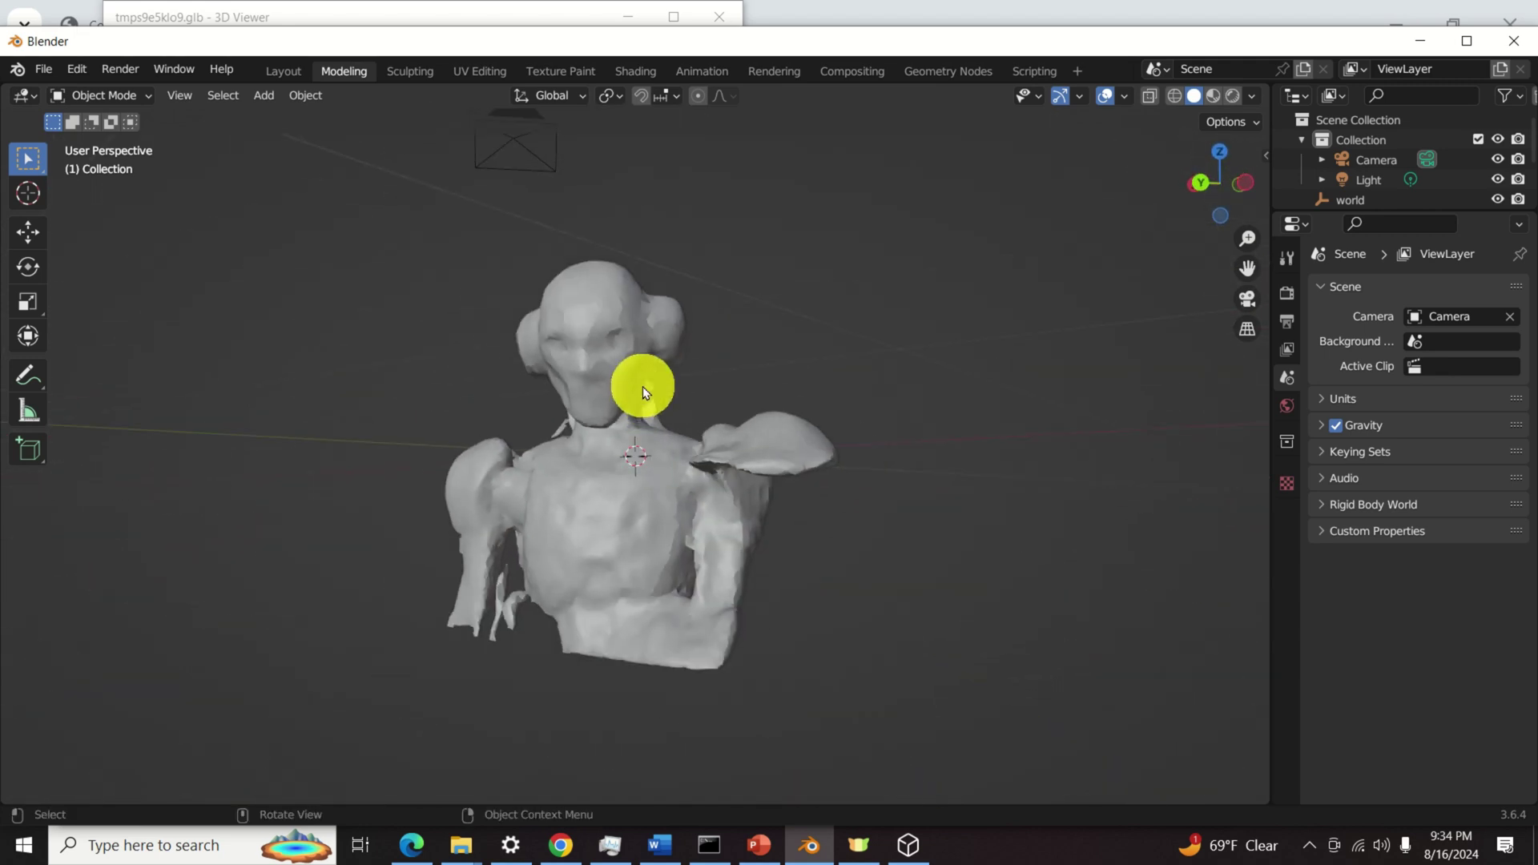
middle_click_drag(425, 377, 556, 385)
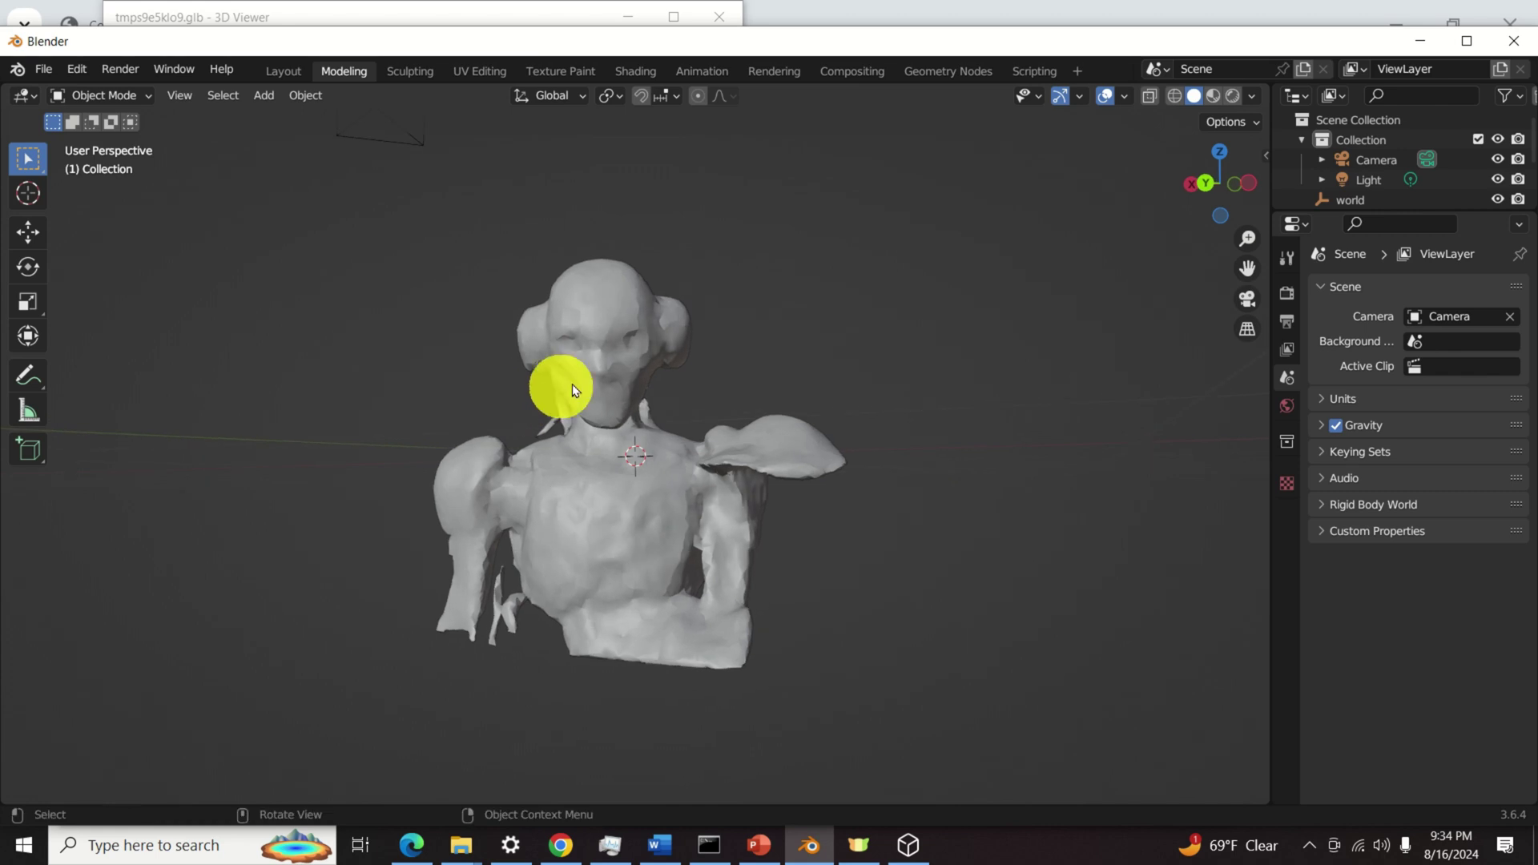
scroll(640, 349, "up", 5)
scroll(640, 349, "down", 5)
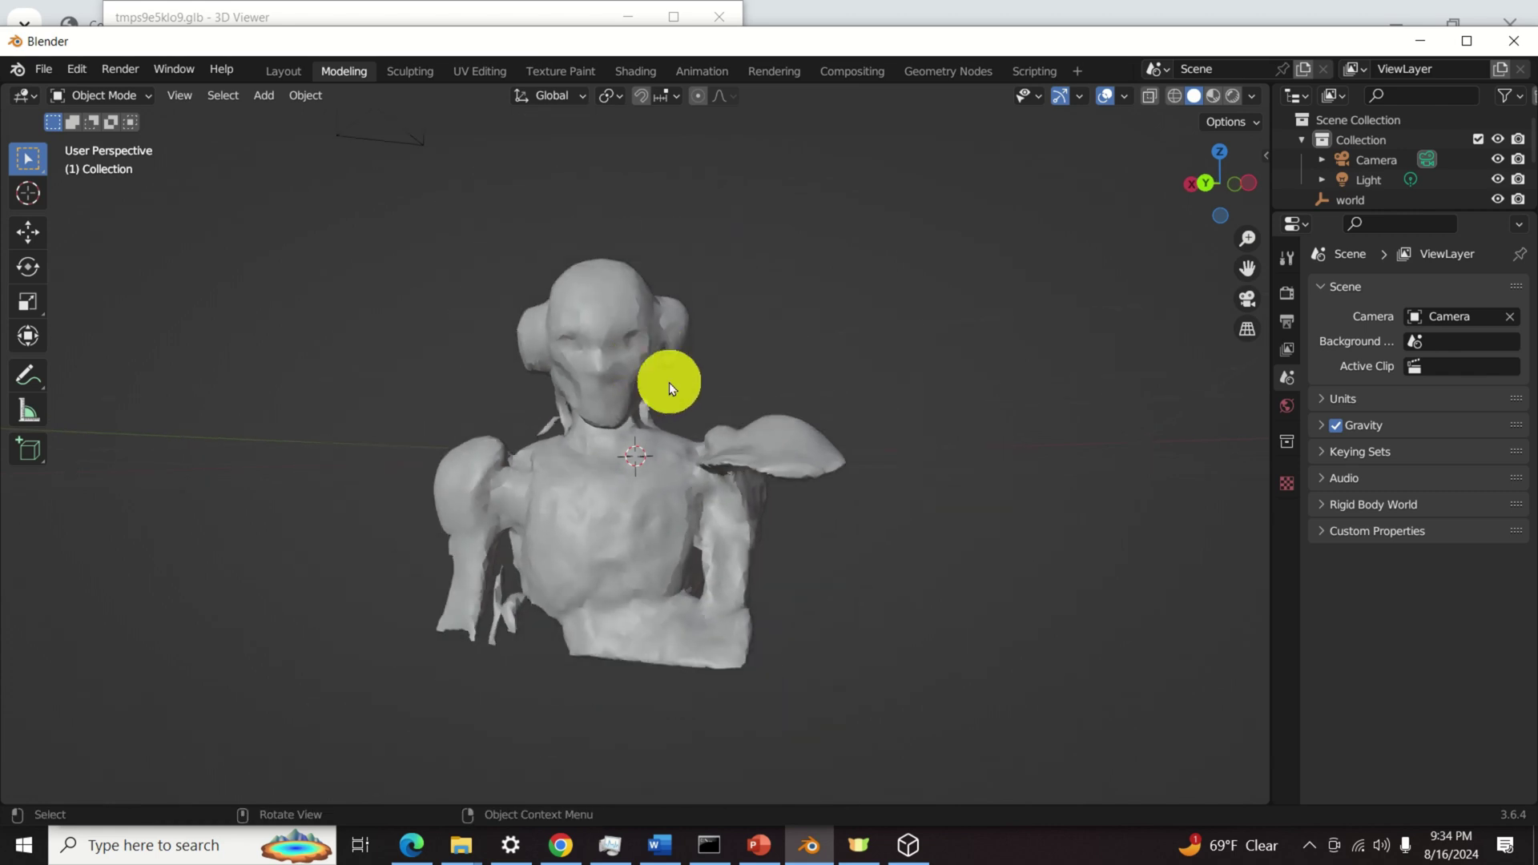
scroll(450, 593, "up", 3)
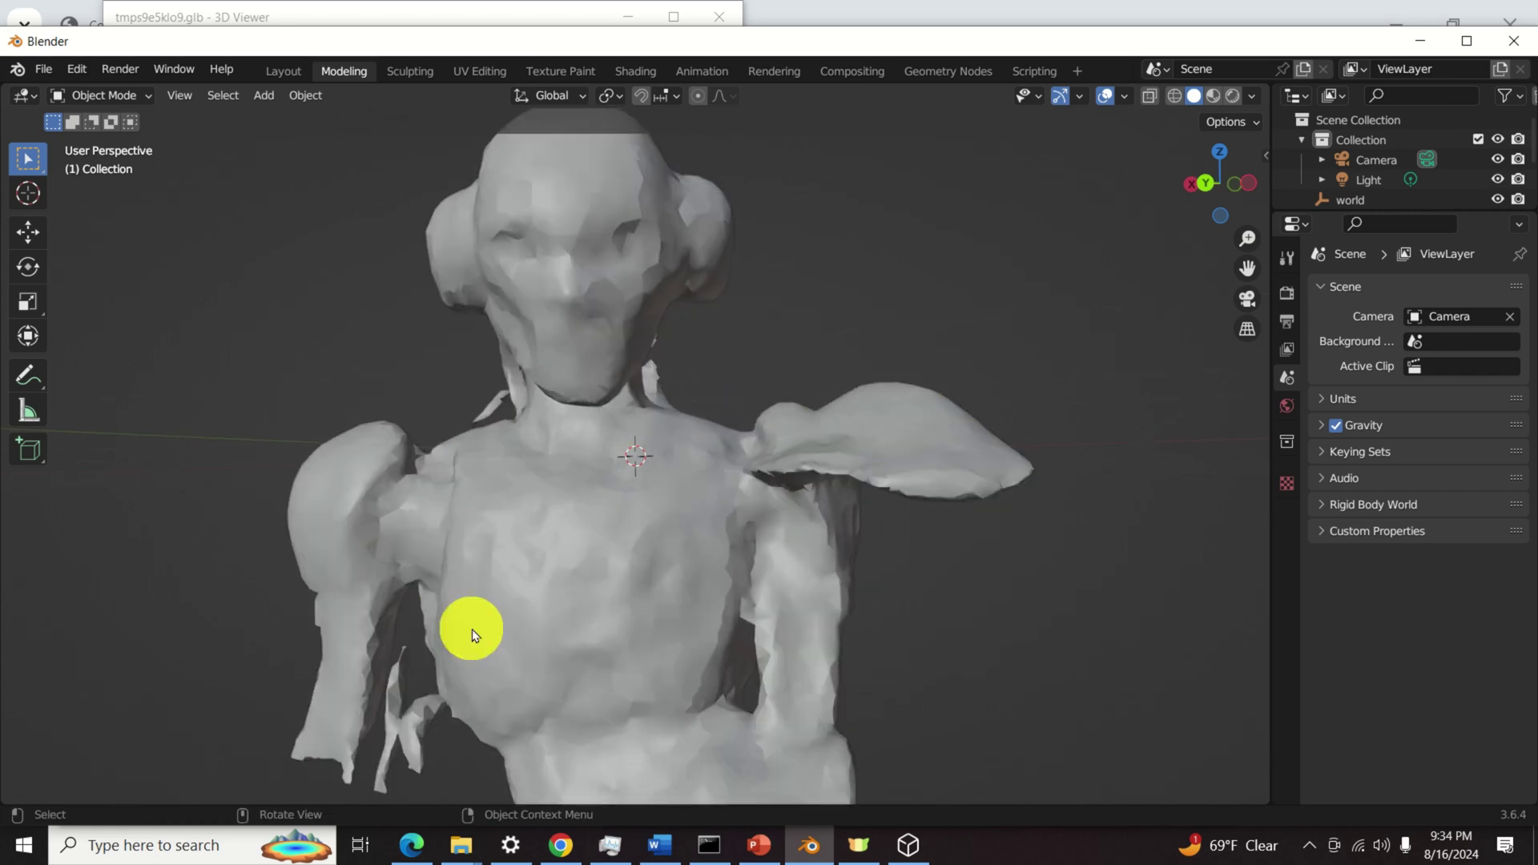
scroll(473, 635, "down", 3)
middle_click_drag(358, 398, 1143, 379)
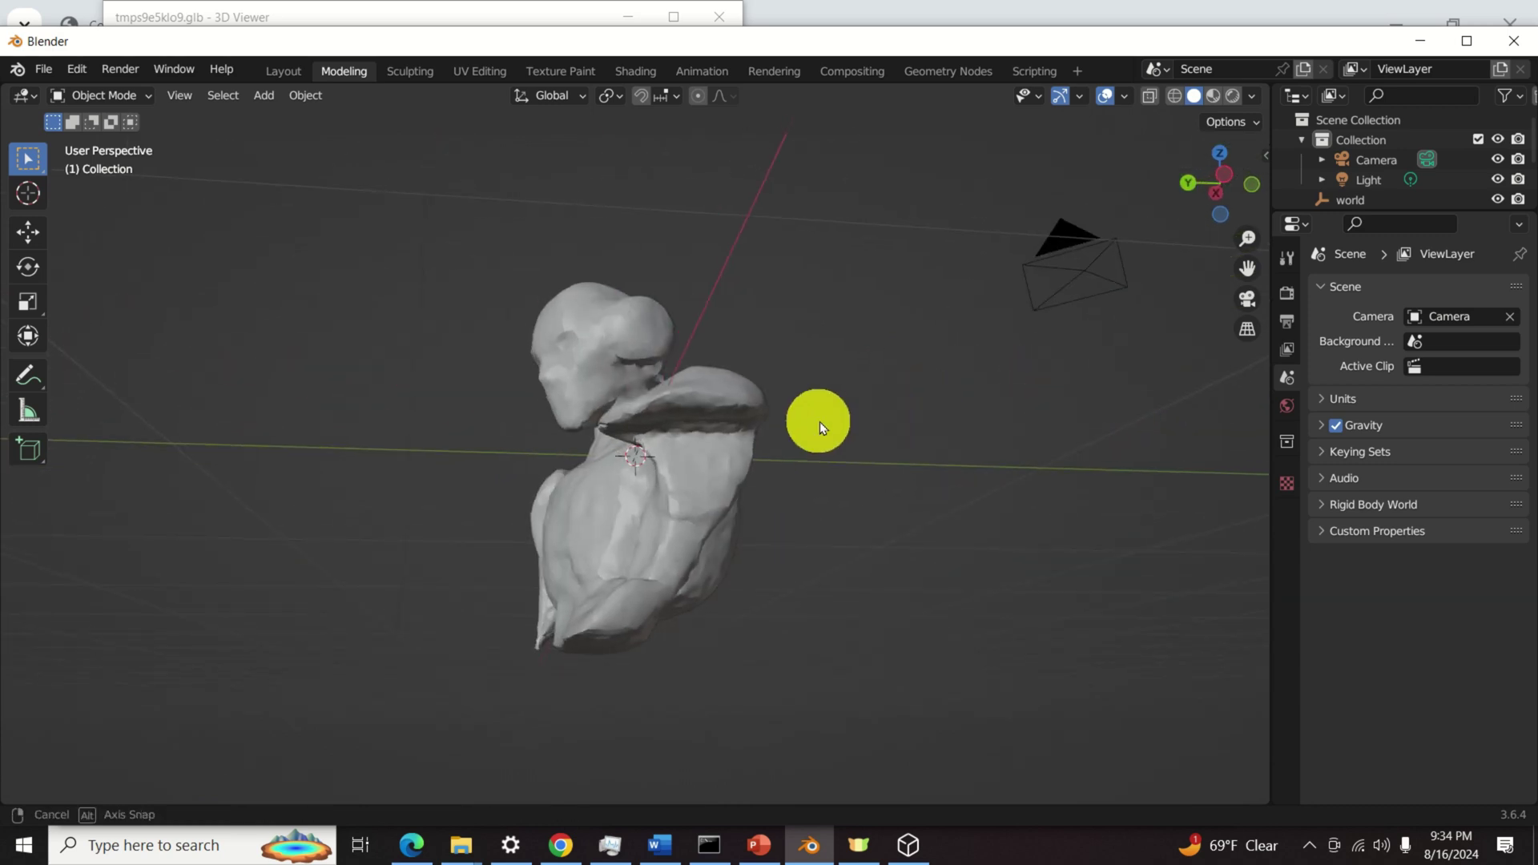
middle_click_drag(814, 419, 984, 480)
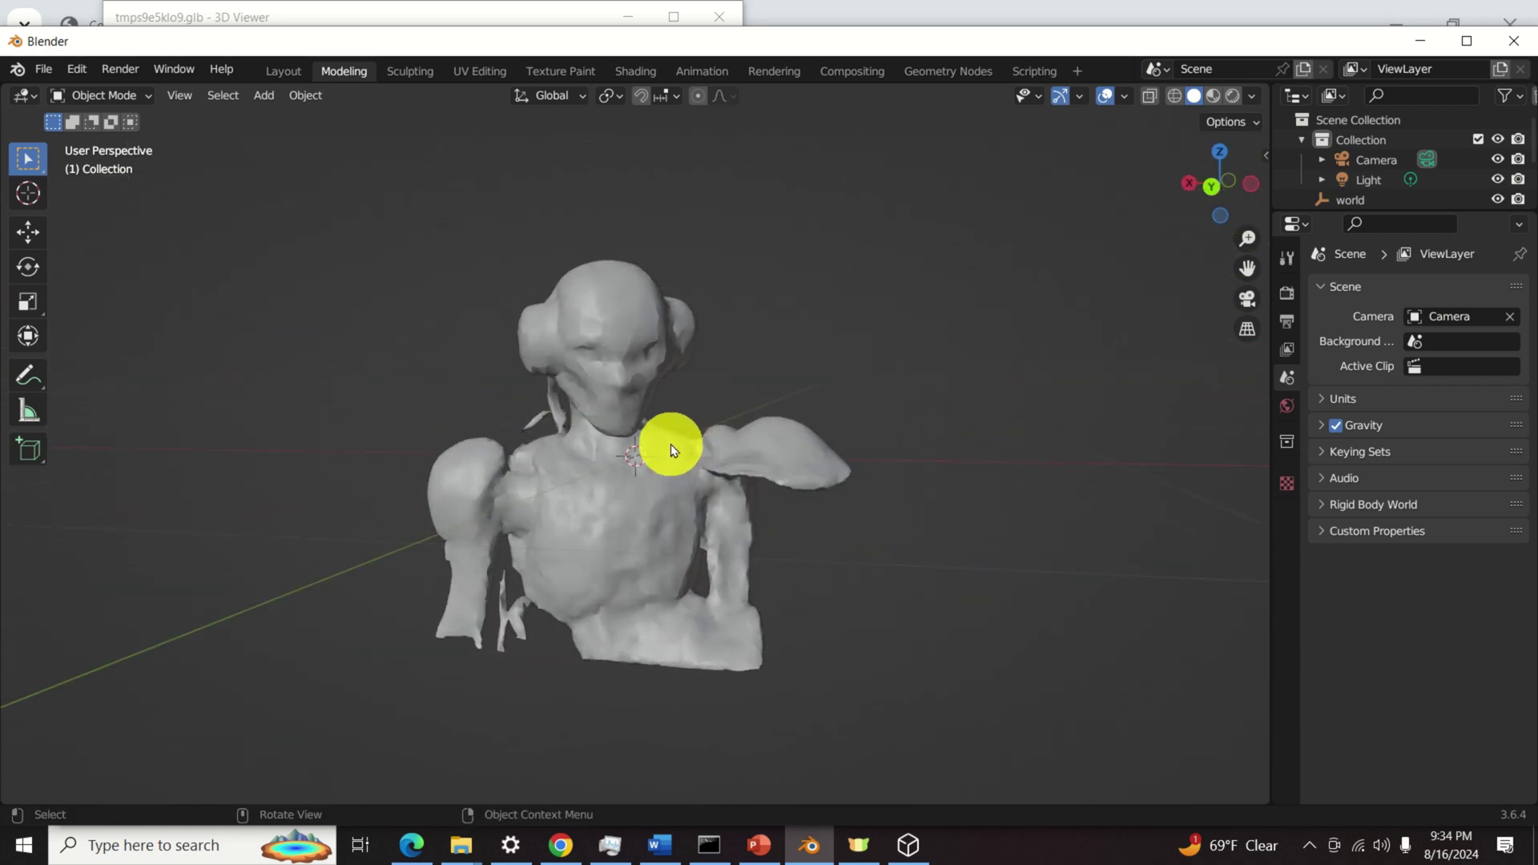
scroll(671, 450, "up", 2)
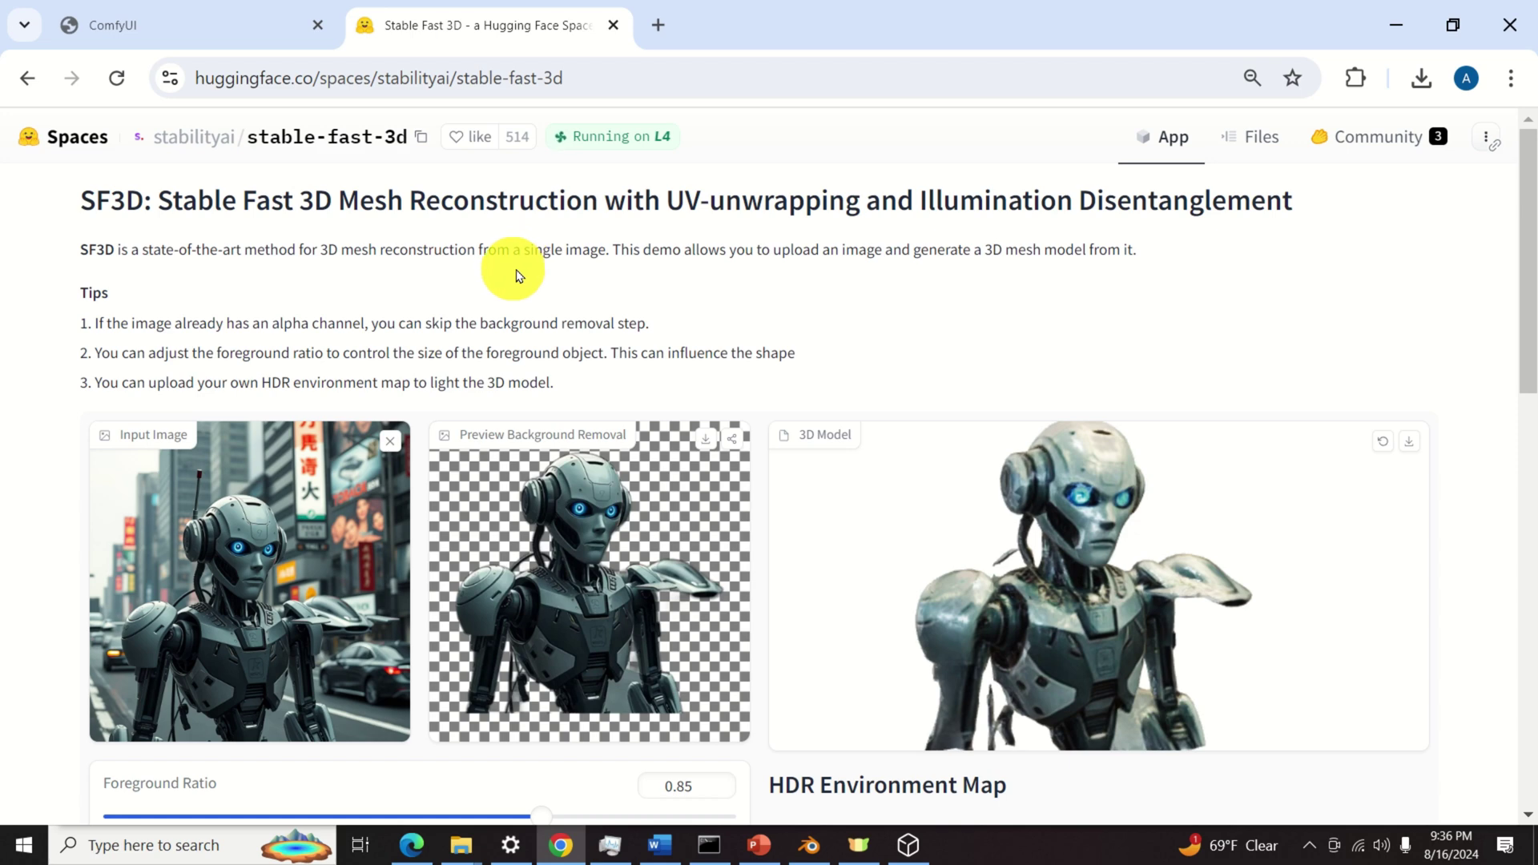
Load the otter-with-scarf example, generate its mesh, and orbit the textured otter model.
scroll(527, 270, "down", 2)
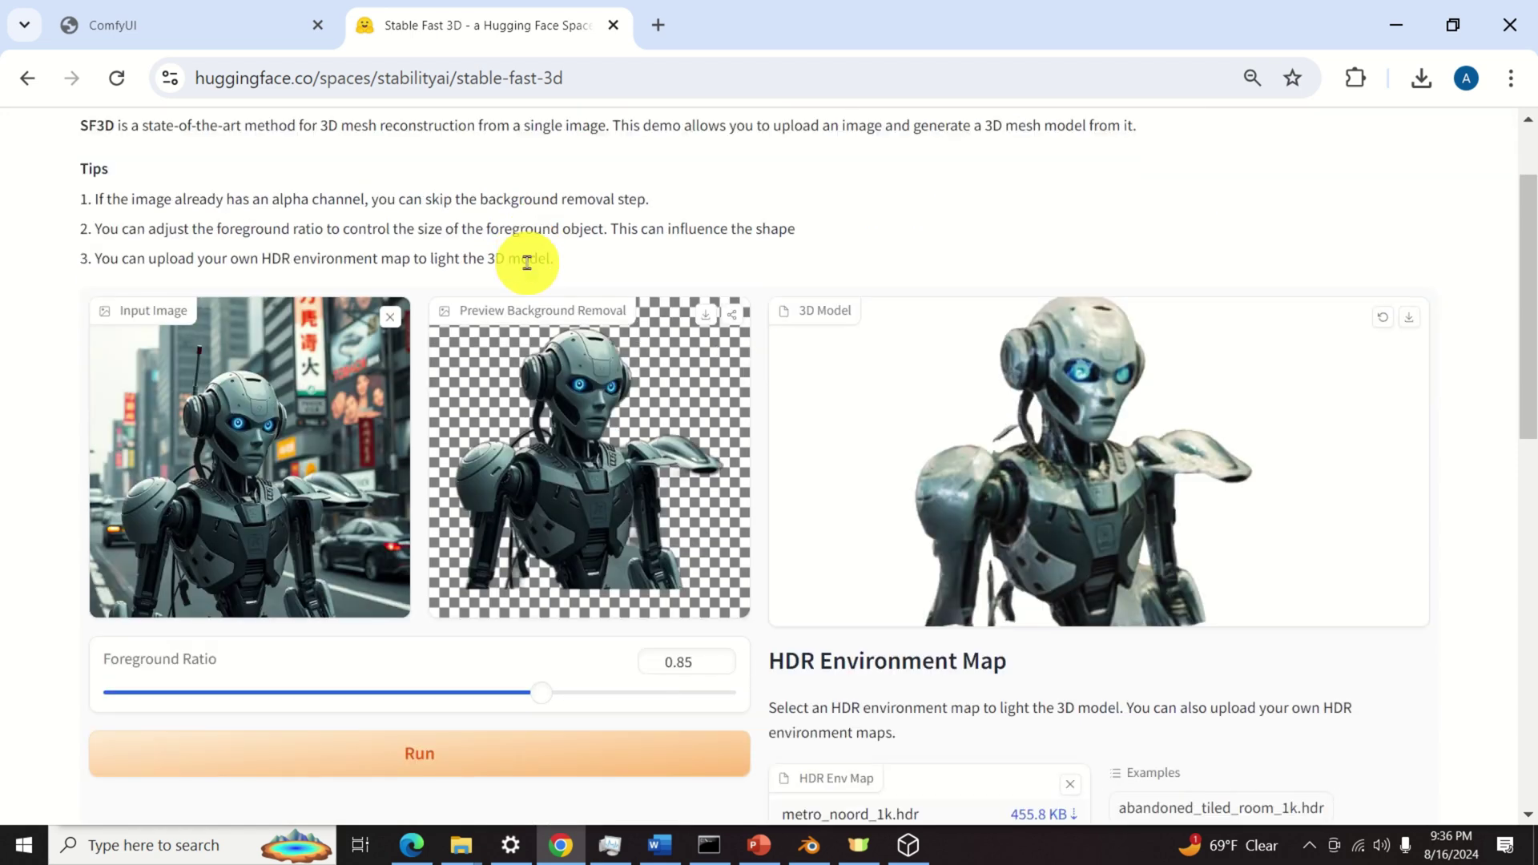
scroll(527, 262, "down", 10)
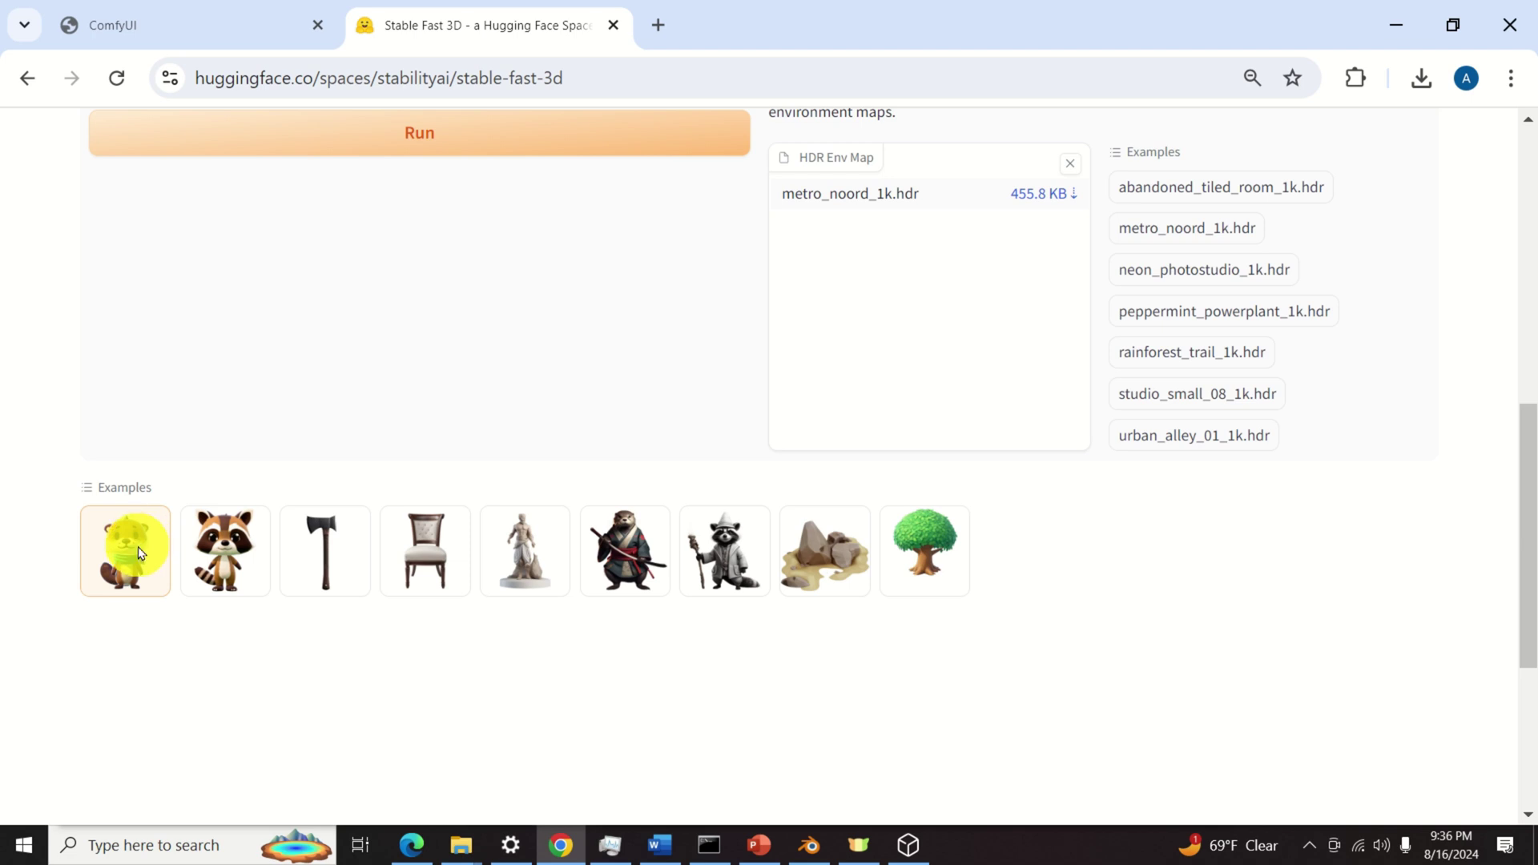
left_click(140, 553)
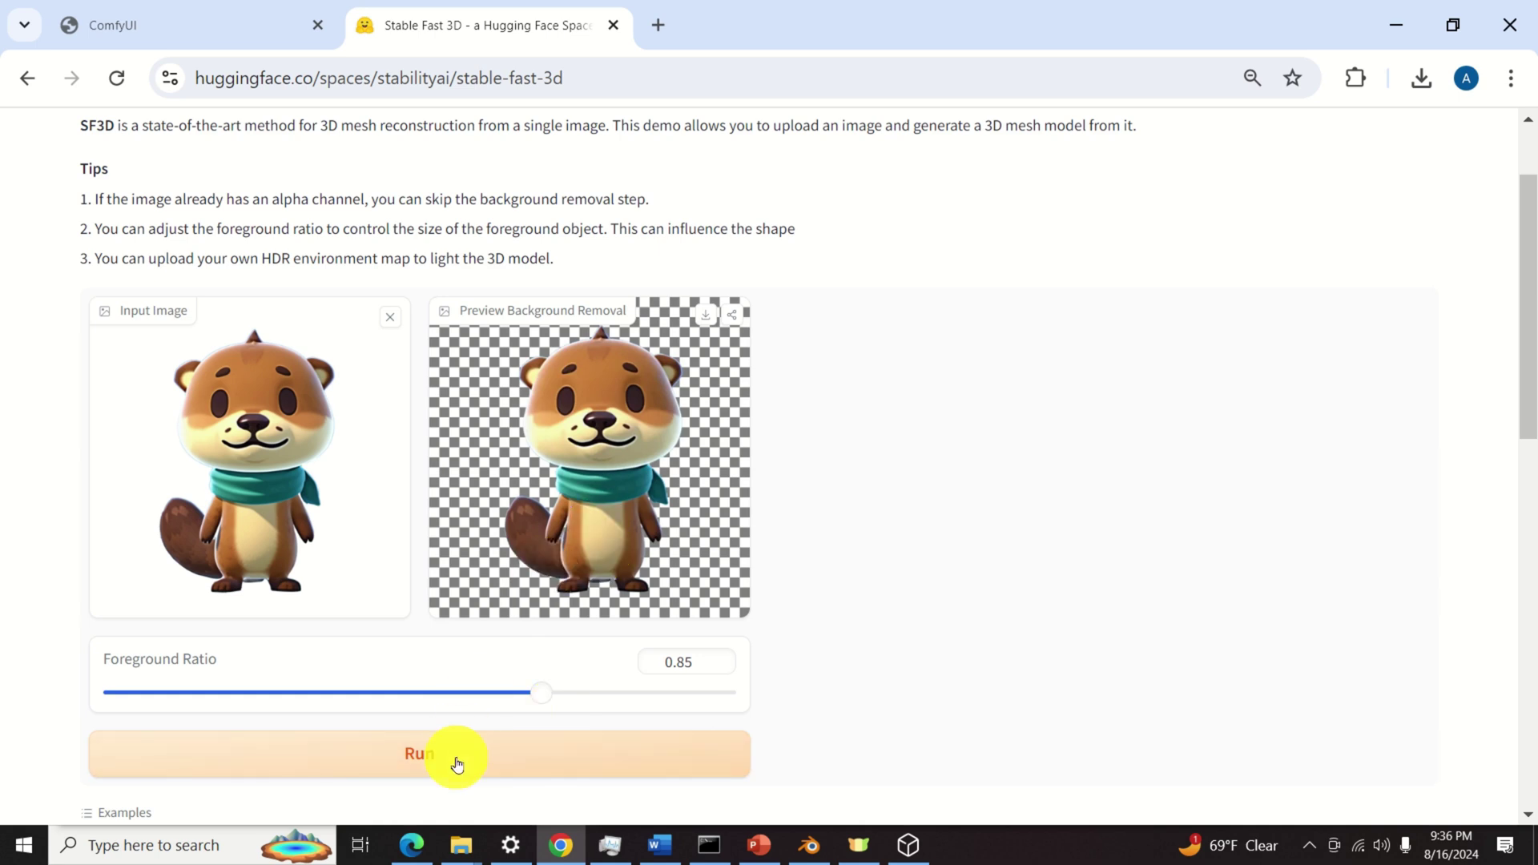
left_click(456, 763)
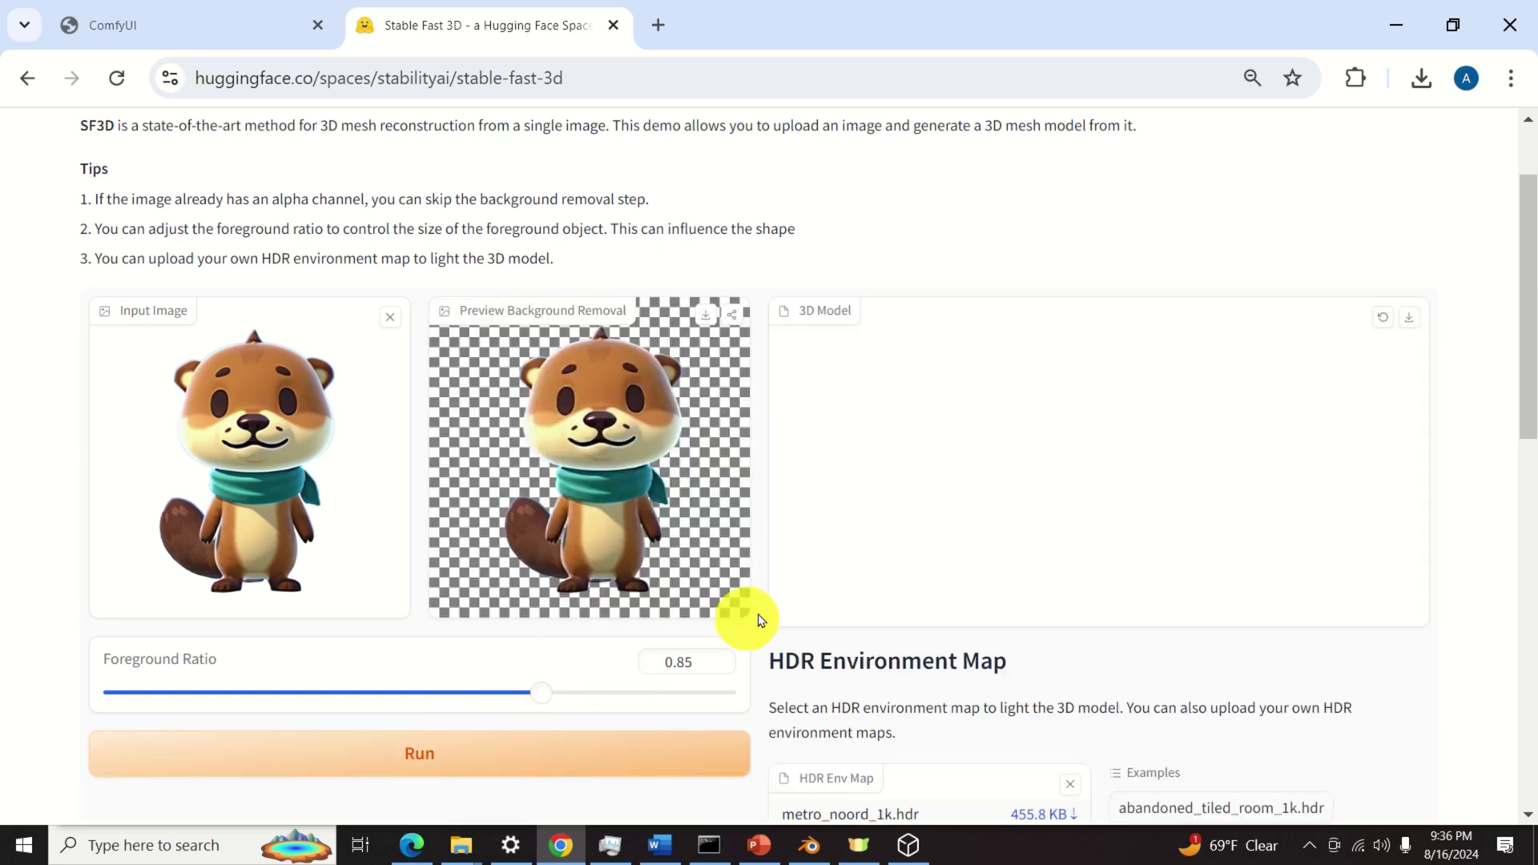
left_click_drag(1041, 491, 996, 480)
scroll(1119, 479, "up", 5)
scroll(1119, 479, "down", 5)
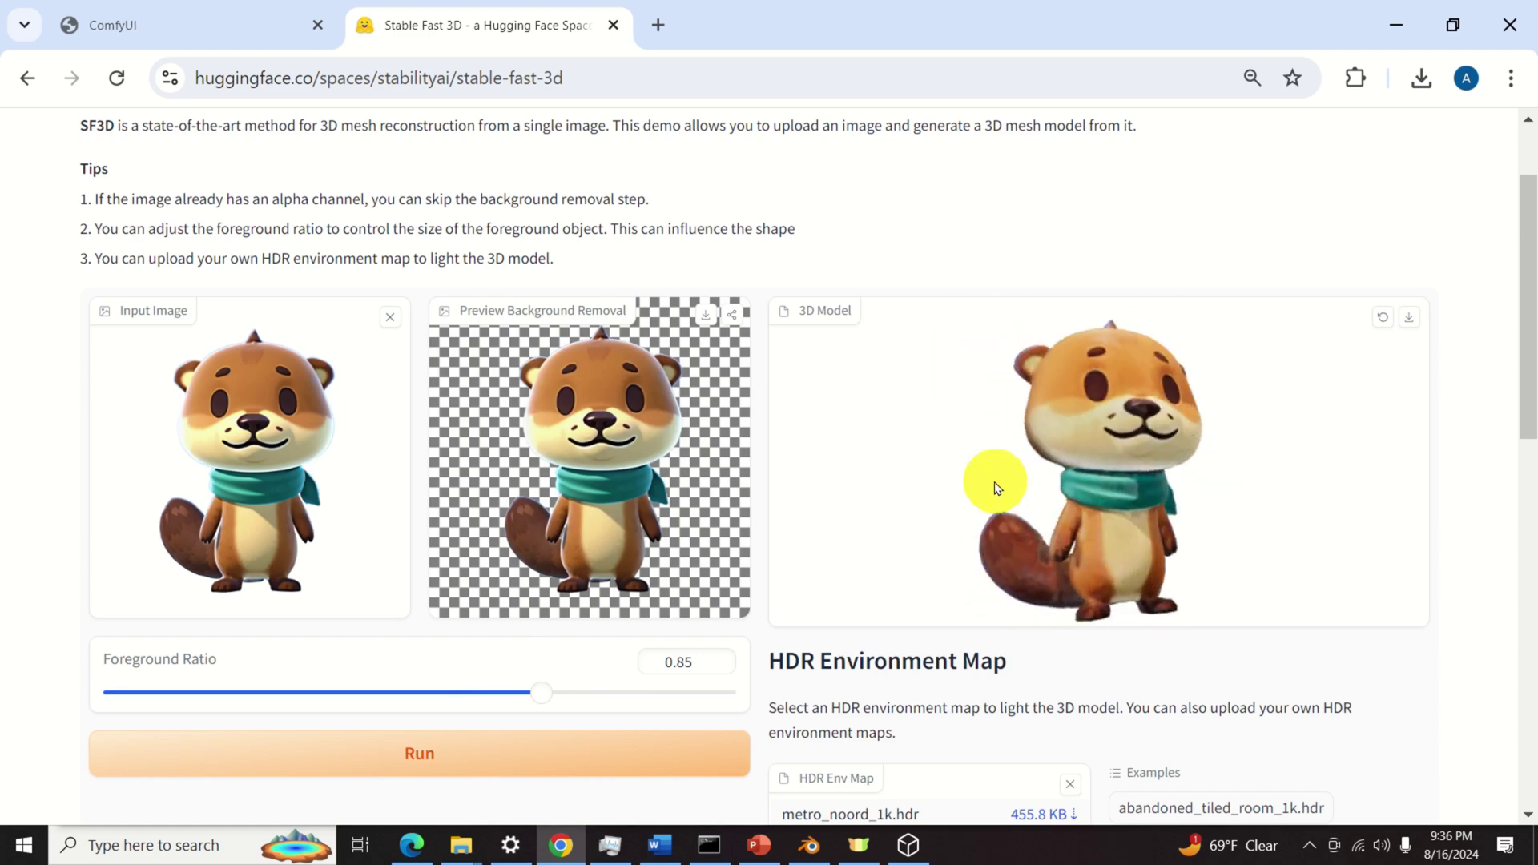
Download the otter as tmpk9qt1w69.glb, open it in 3D Viewer, and zoom and orbit it.
left_click(1408, 318)
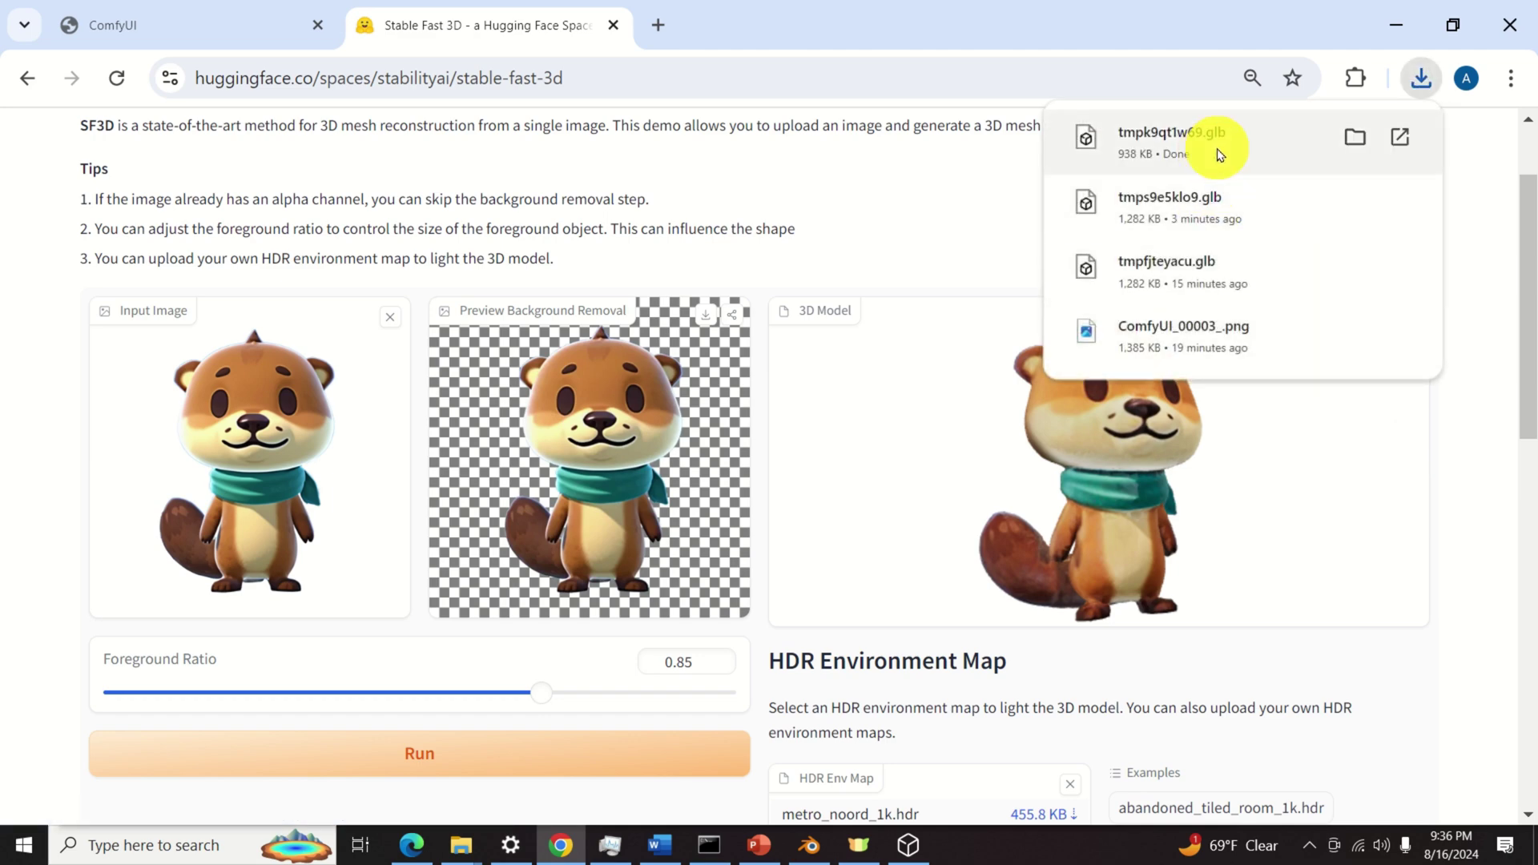
left_click(1214, 147)
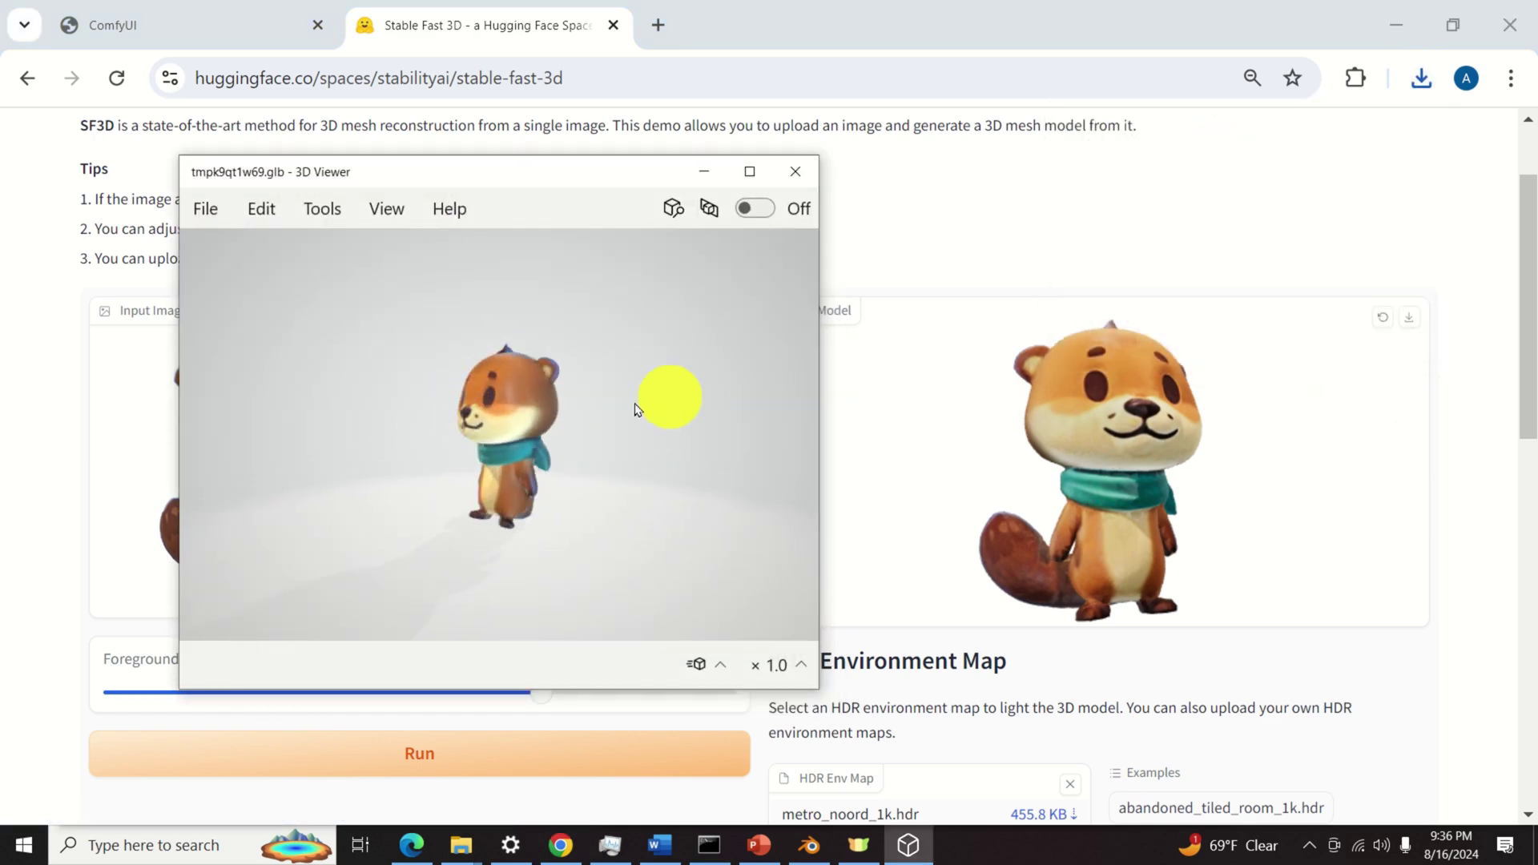
scroll(479, 418, "up", 5)
scroll(491, 425, "down", 5)
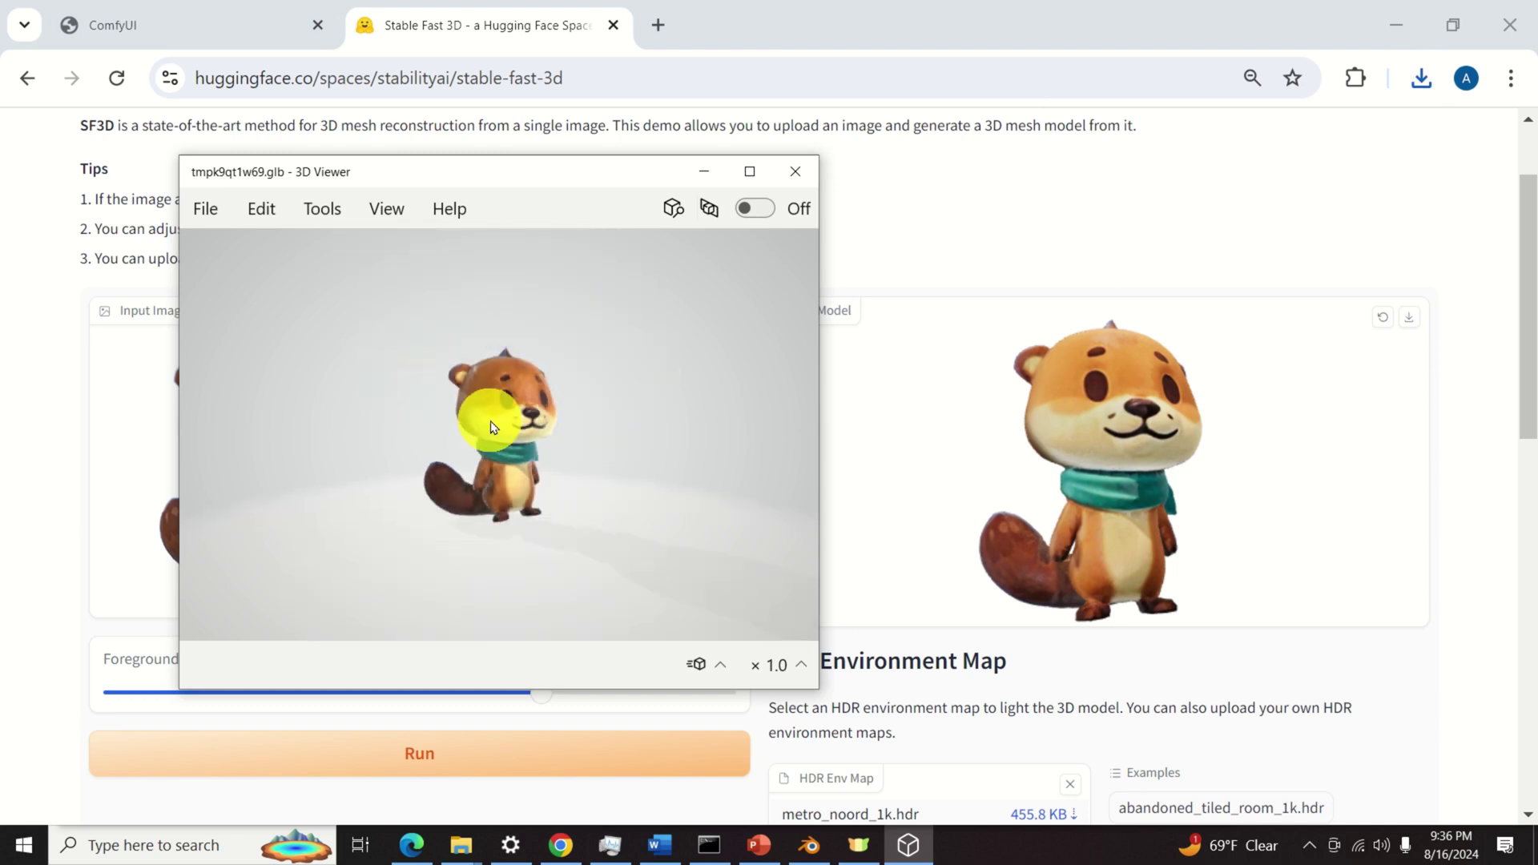
left_click_drag(551, 402, 742, 233)
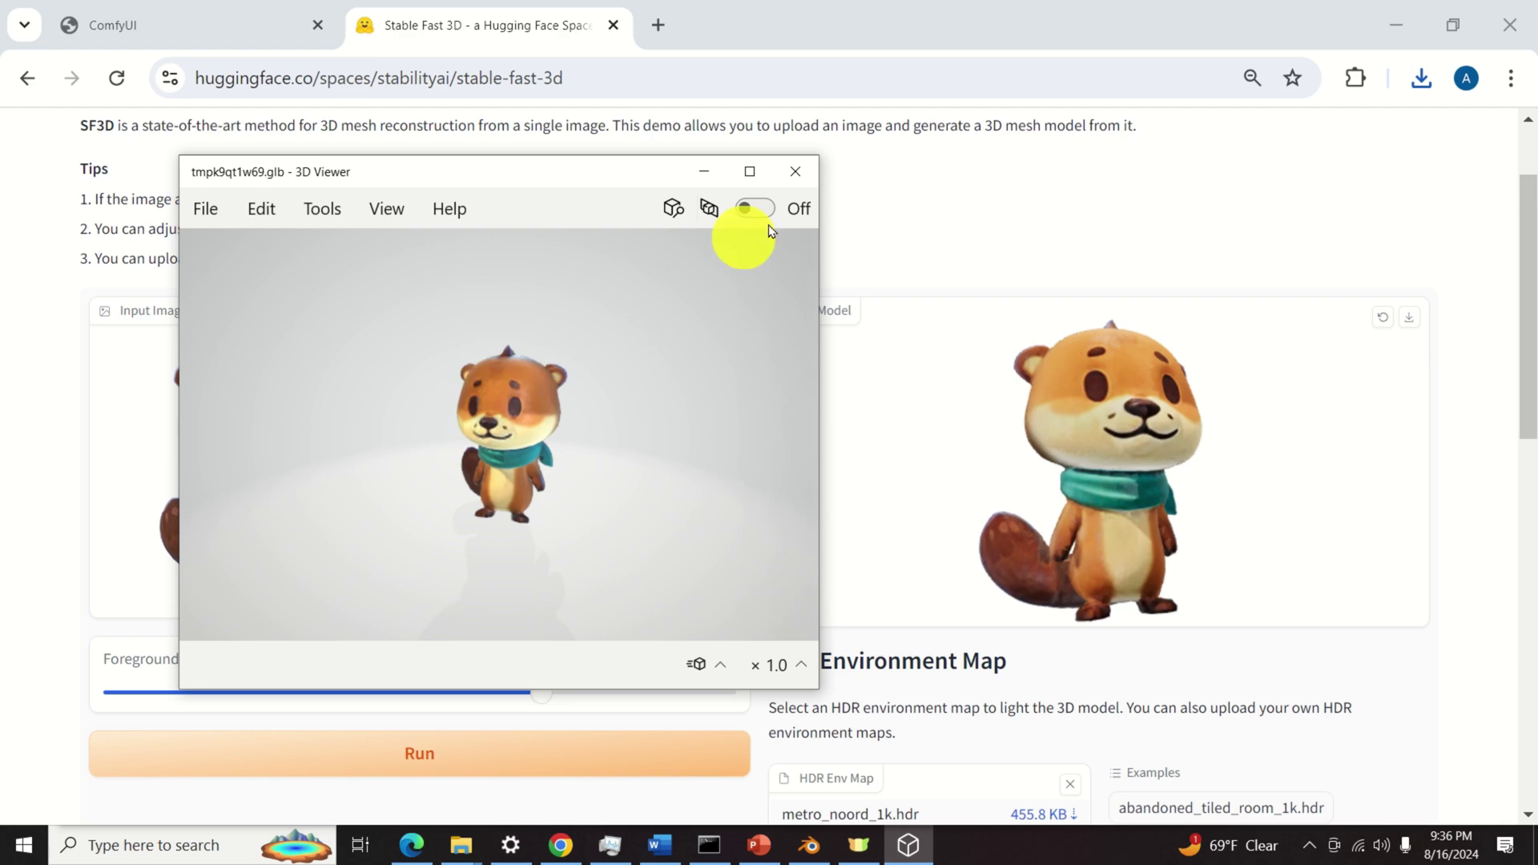
Close 3D Viewer, load the samurai otter example, generate its mesh and rotate the result.
left_click(797, 173)
scroll(570, 302, "down", 5)
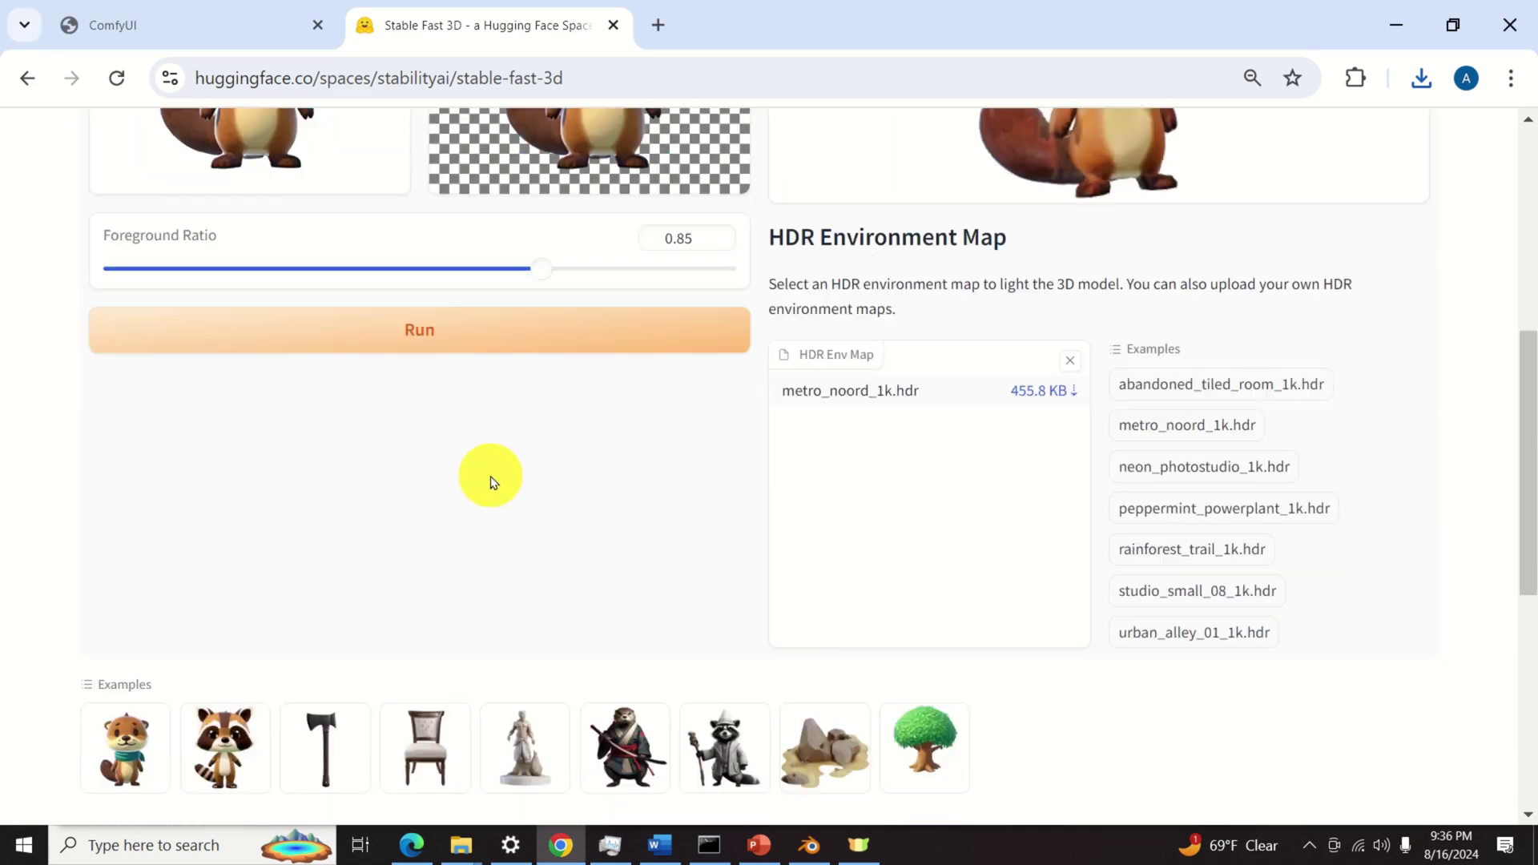
scroll(492, 481, "down", 3)
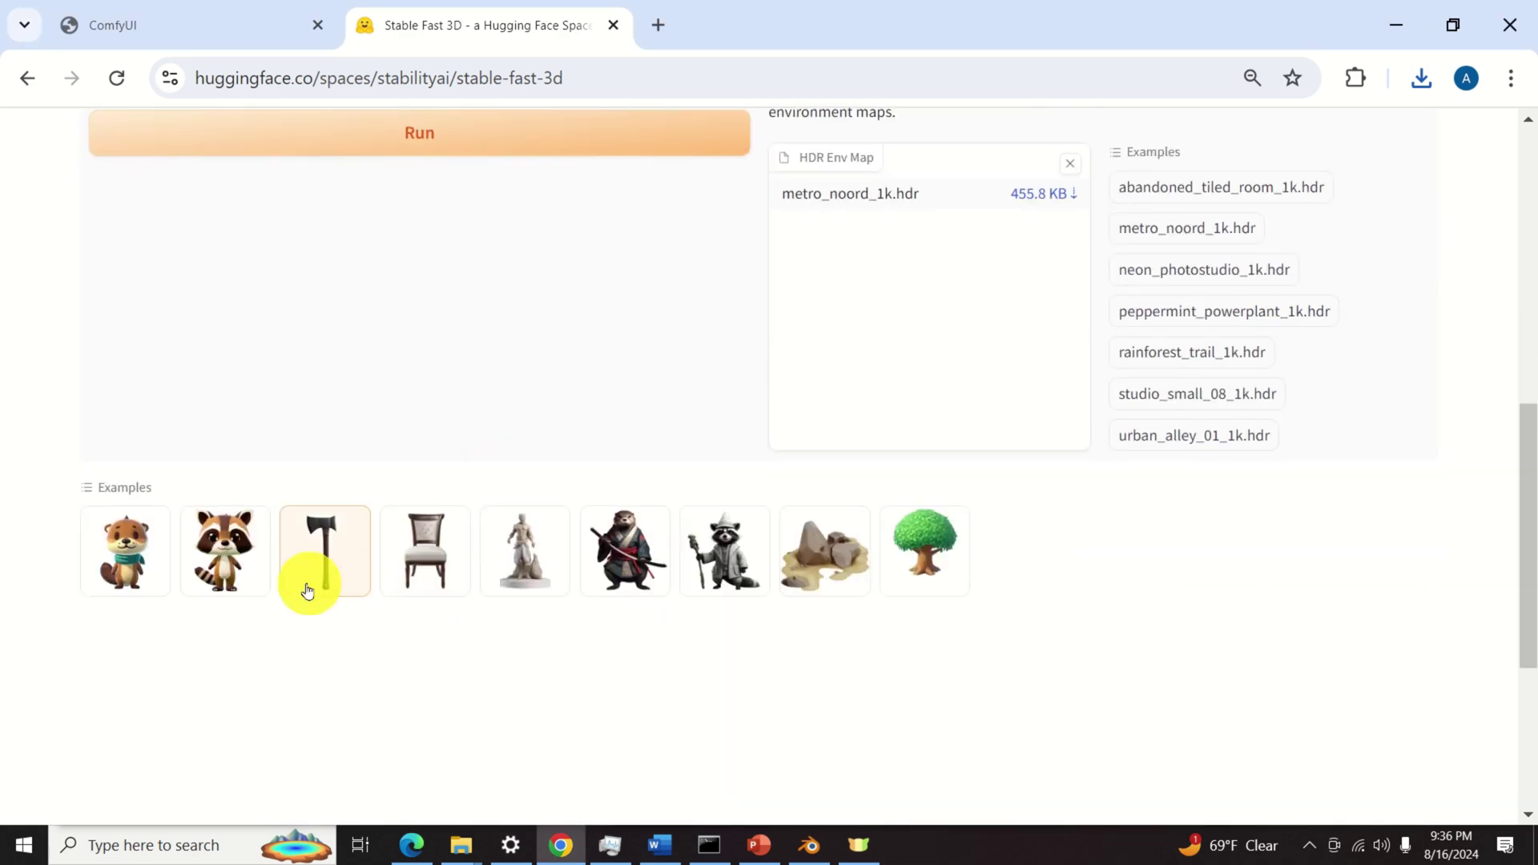
left_click(637, 555)
scroll(601, 515, "up", 5)
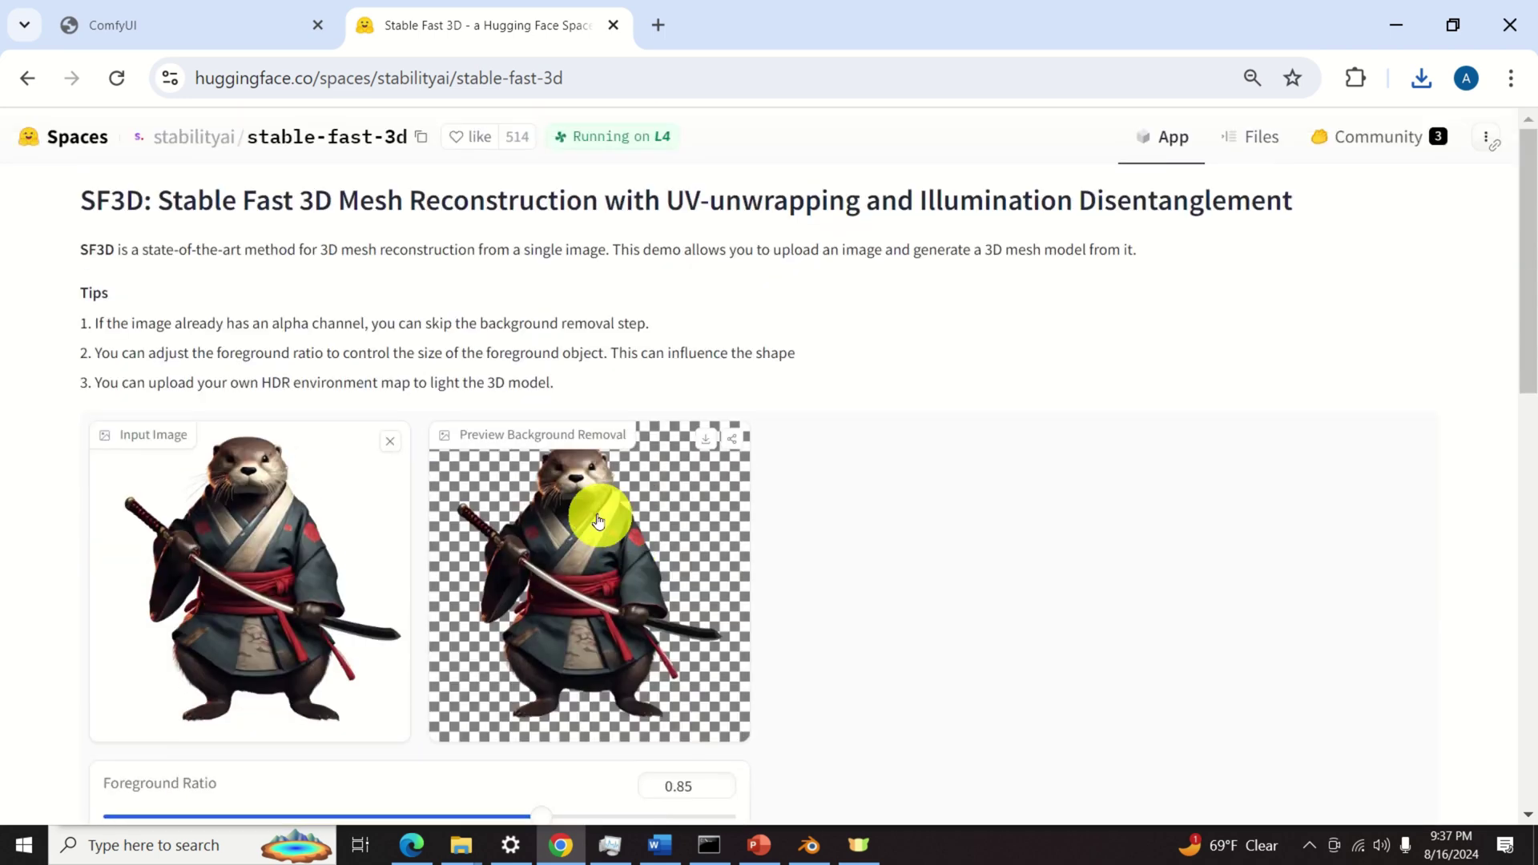
scroll(447, 378, "down", 2)
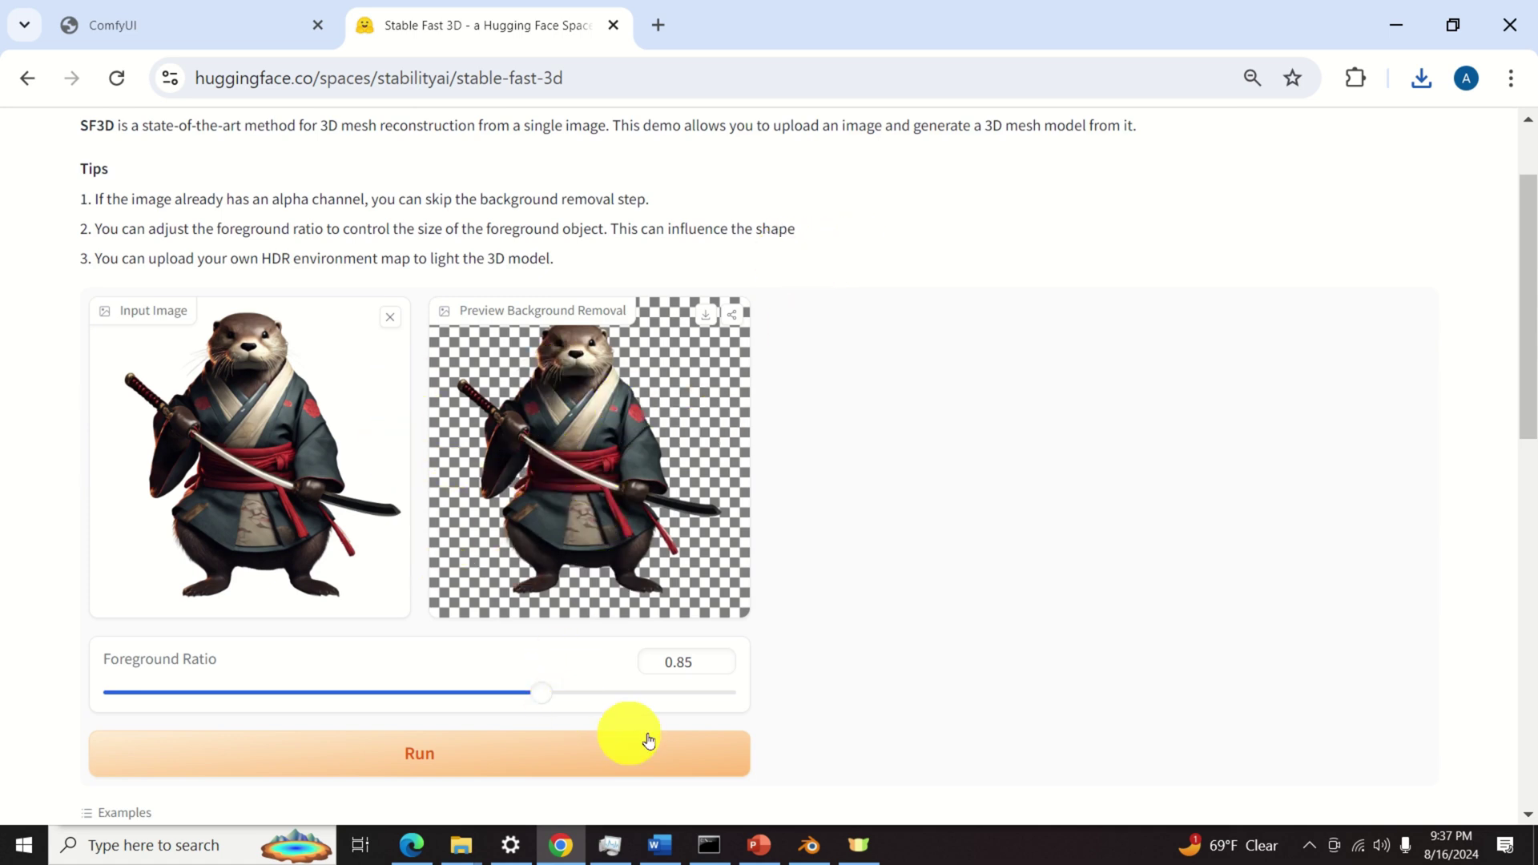
left_click(482, 764)
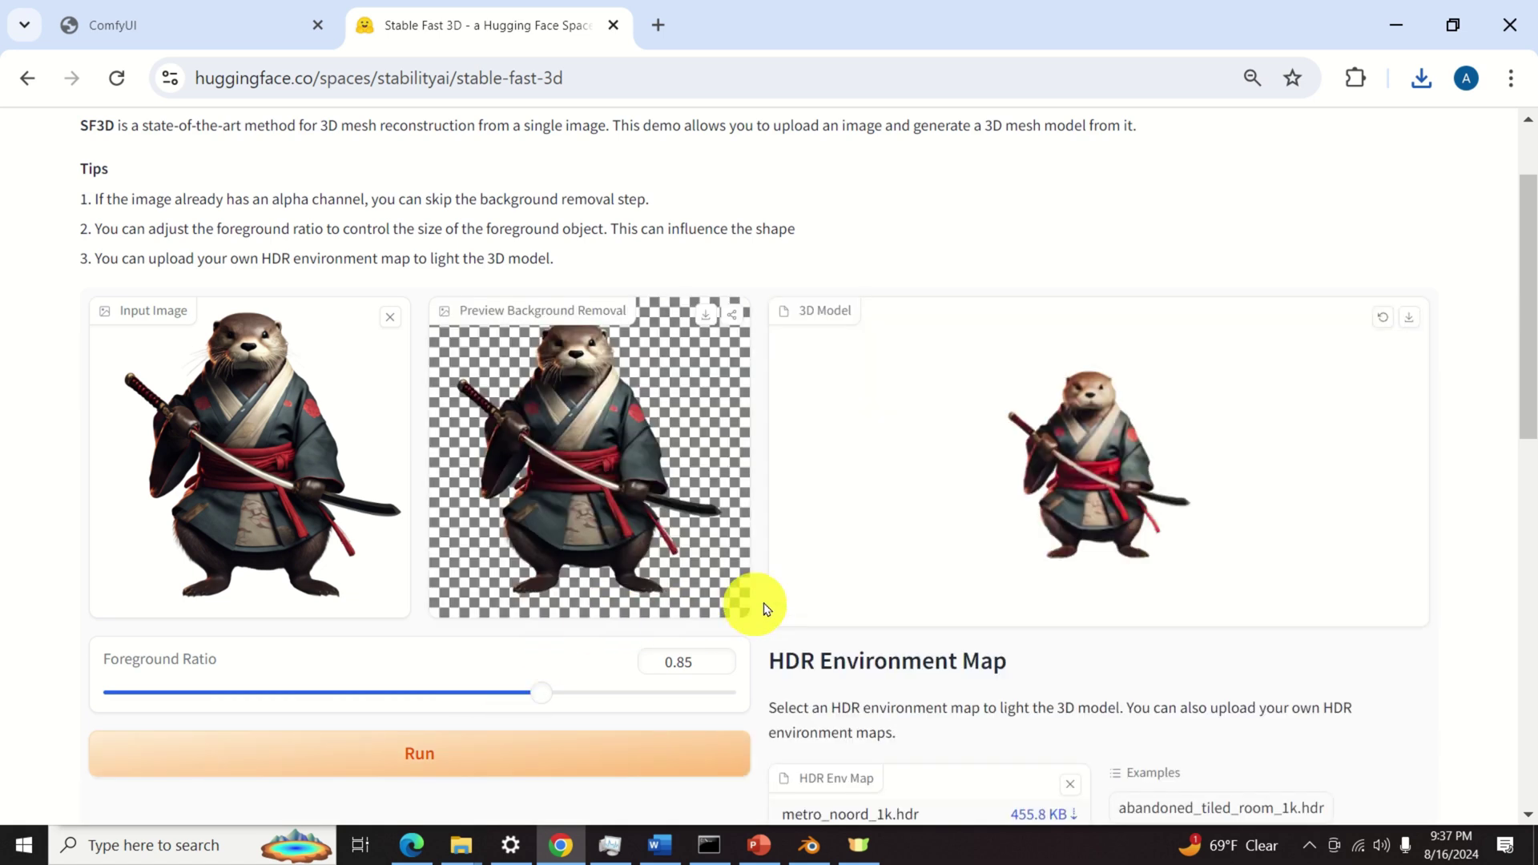
left_click_drag(996, 497, 1180, 481)
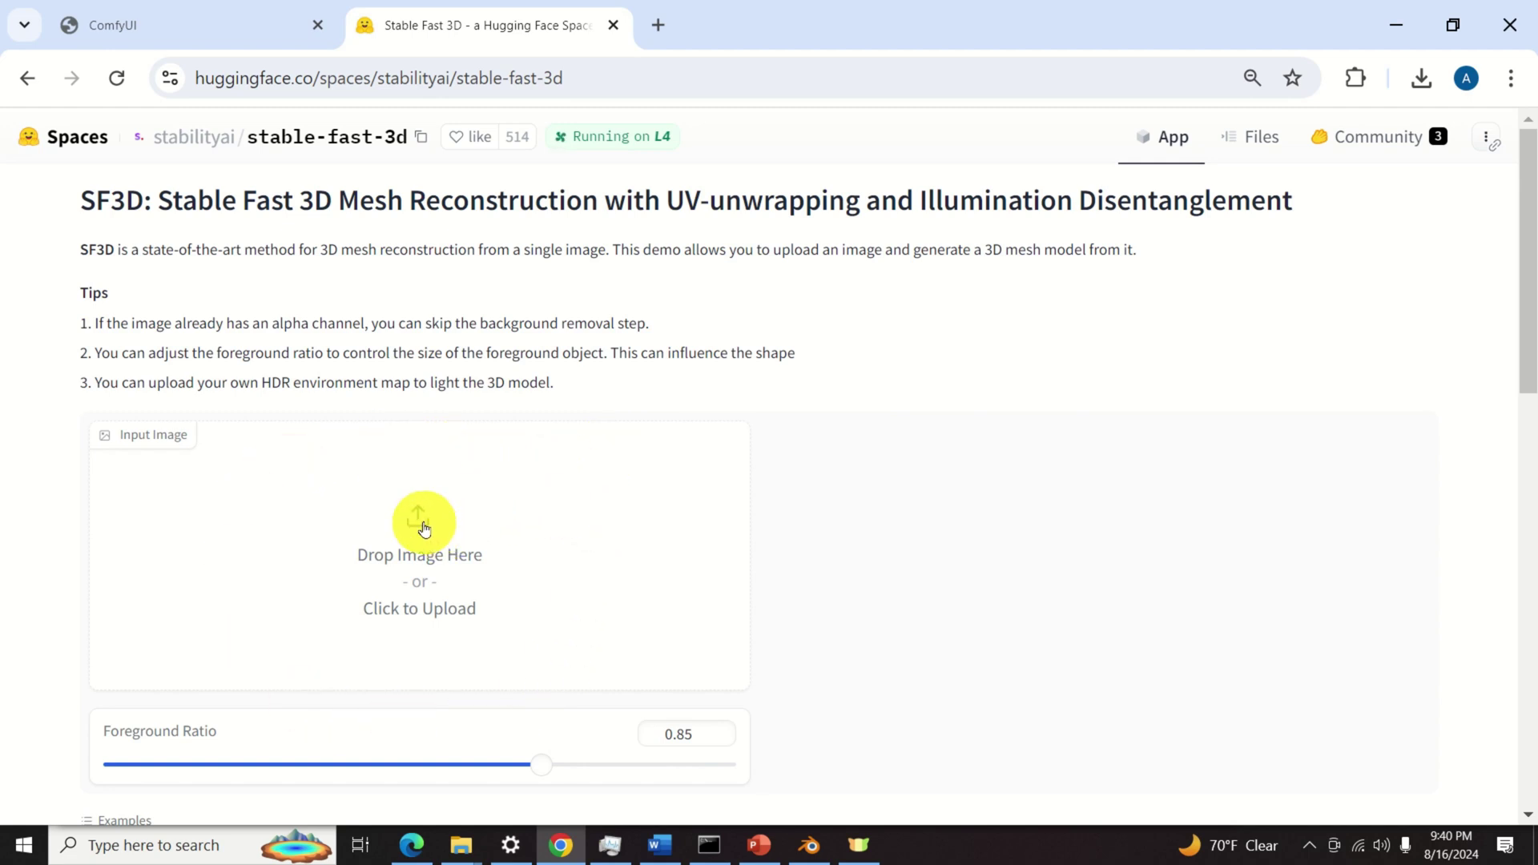
left_click(426, 521)
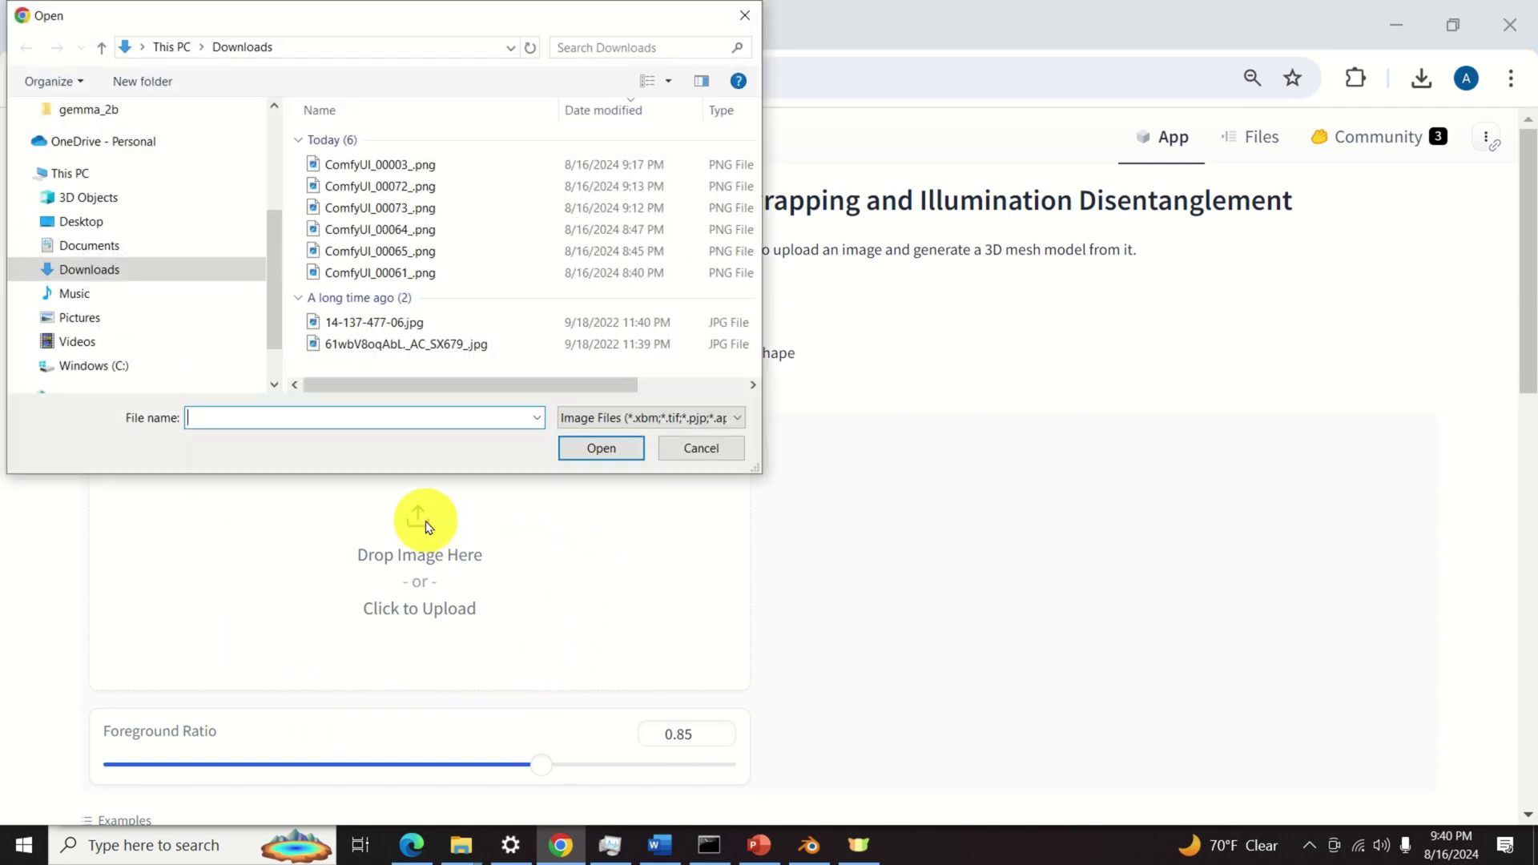
left_click(701, 449)
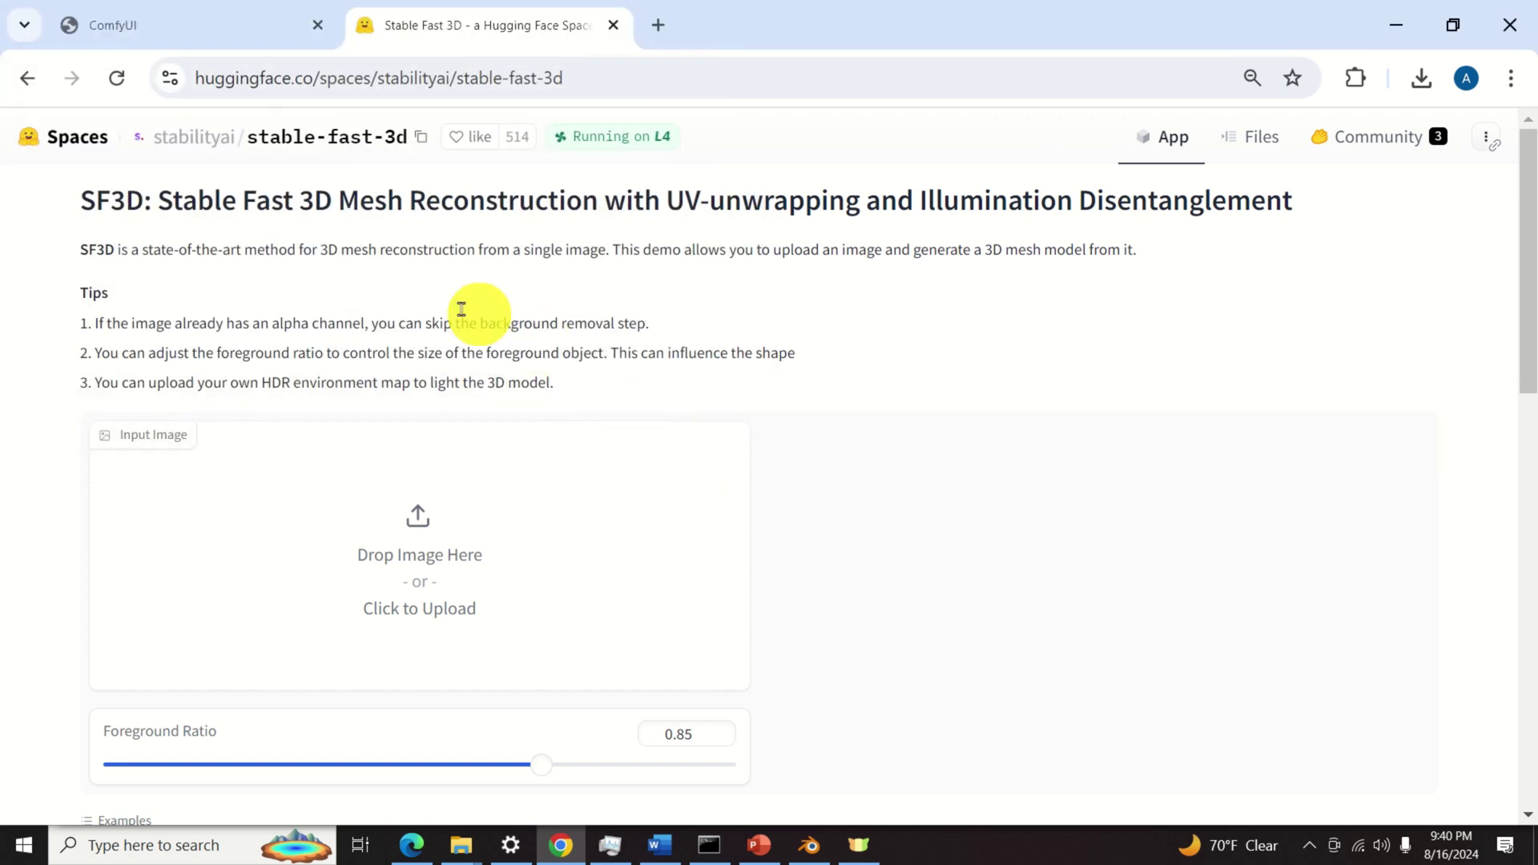
Pan the ComfyUI canvas to the CLIP Text Encode node and select its Roman soldier prompt.
left_click(231, 32)
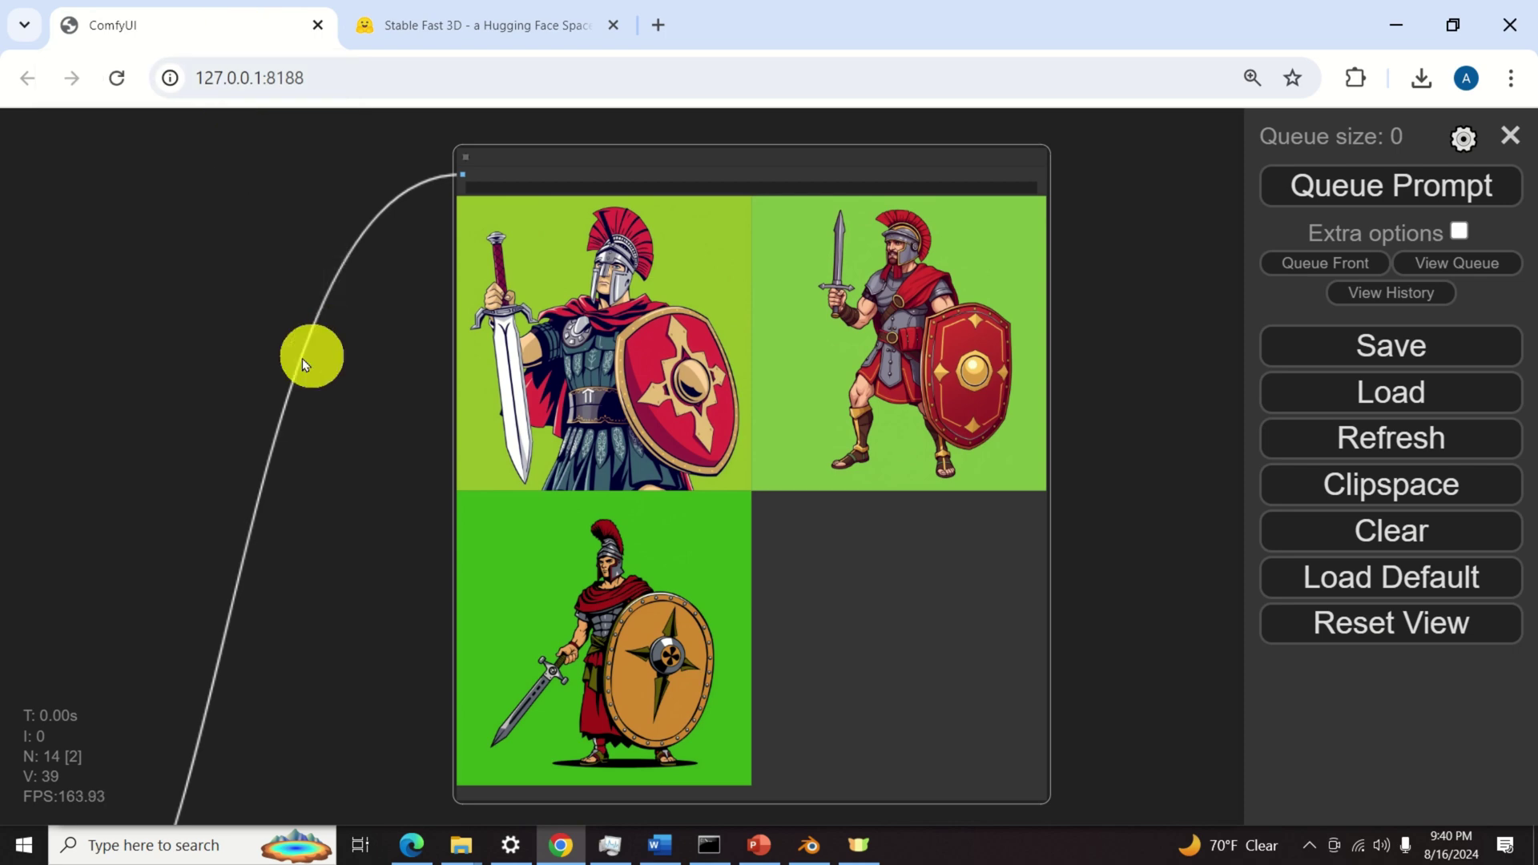
scroll(224, 379, "down", 5)
left_click_drag(224, 378, 810, 199)
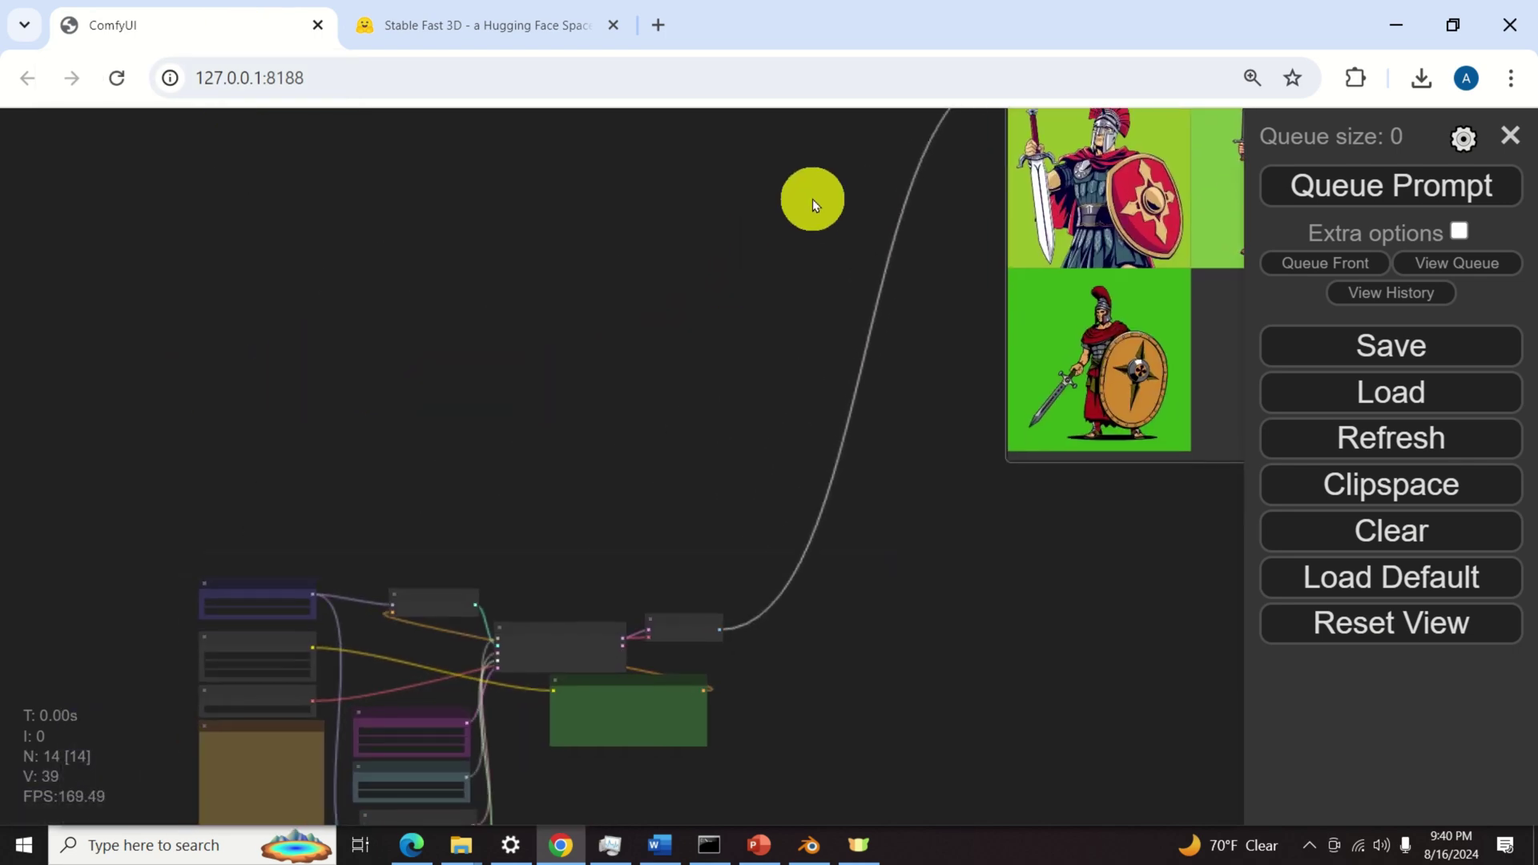
scroll(459, 426, "up", 4)
left_click_drag(460, 434, 532, 379)
scroll(497, 487, "up", 3)
scroll(497, 492, "down", 1)
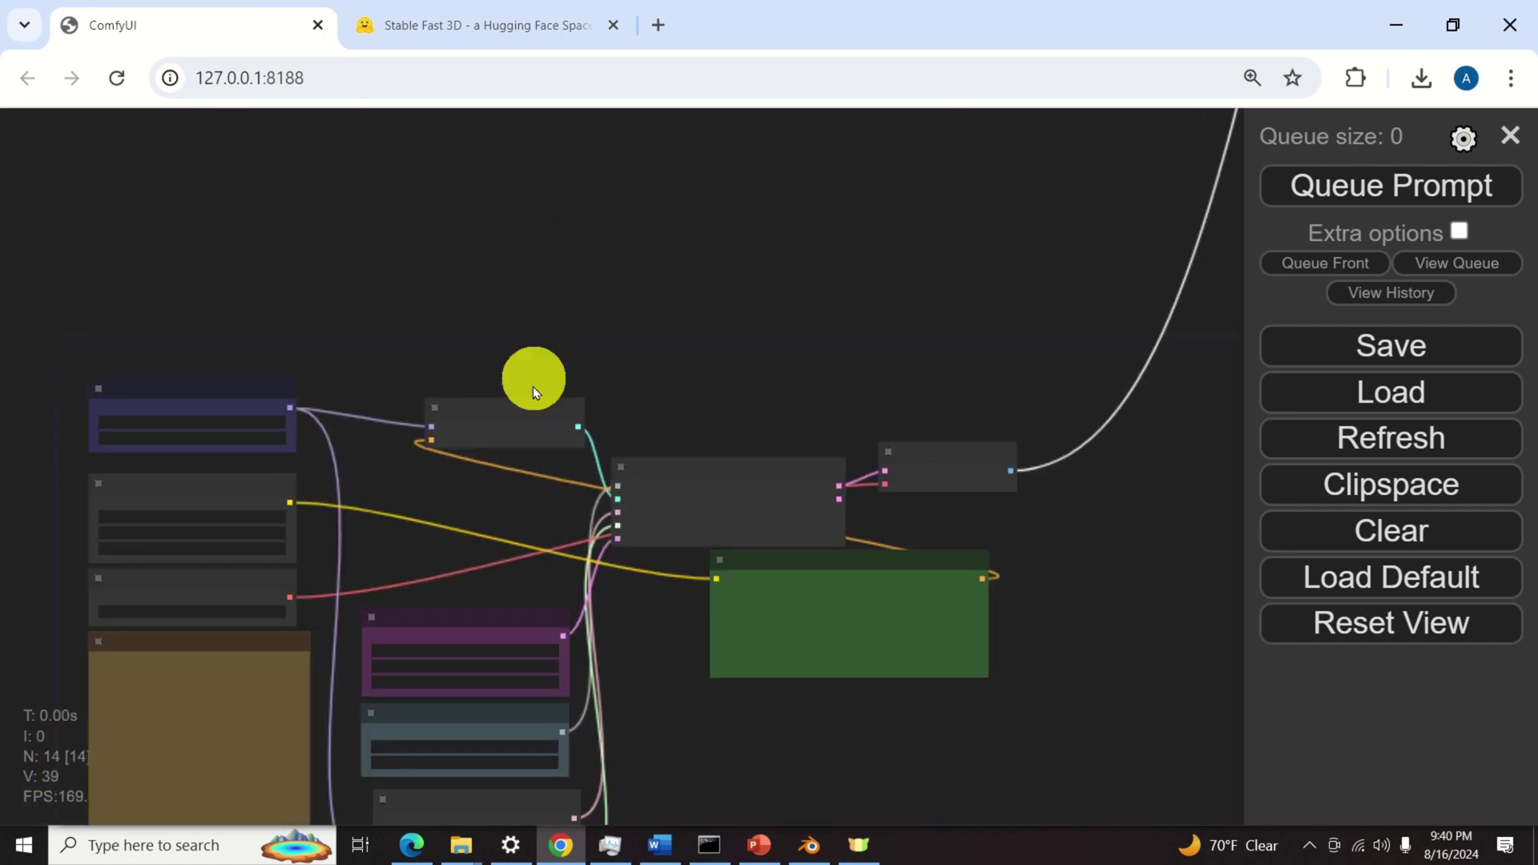
scroll(688, 506, "up", 8)
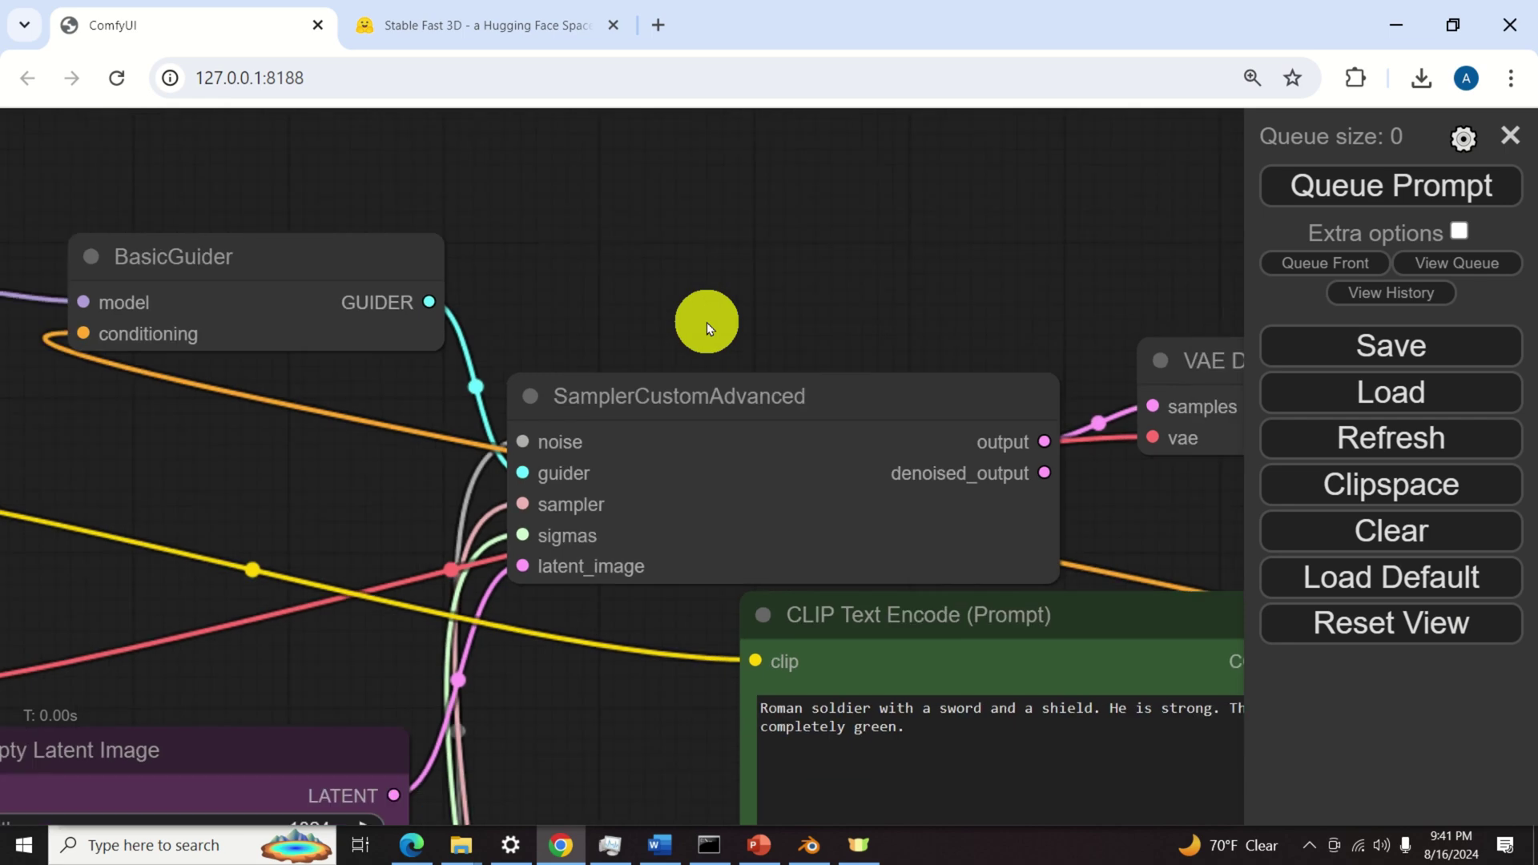
scroll(704, 320, "down", 1)
left_click_drag(714, 669, 484, 539)
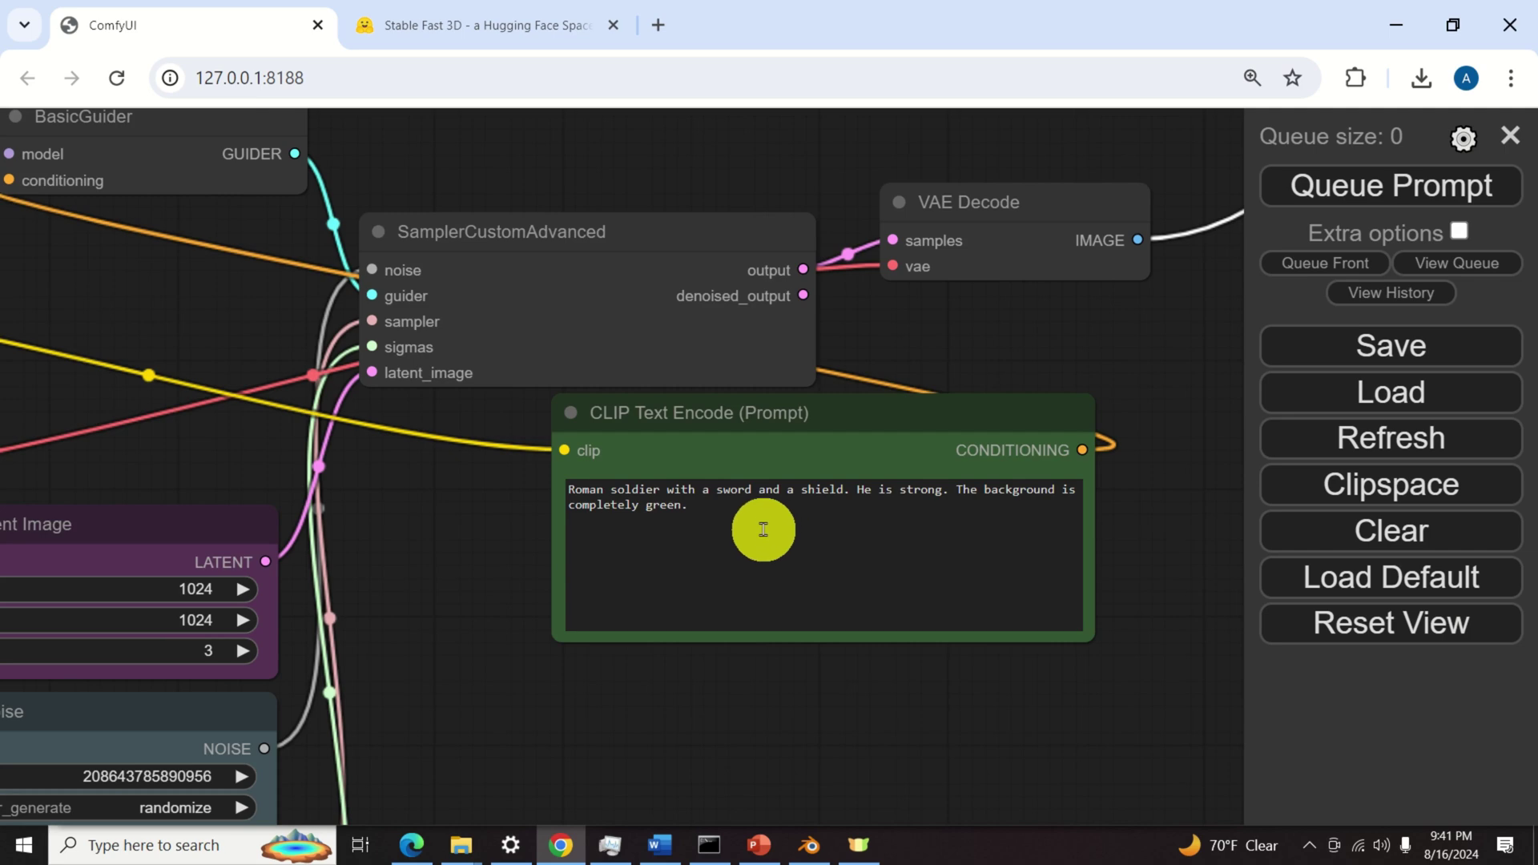
left_click_drag(758, 533, 516, 513)
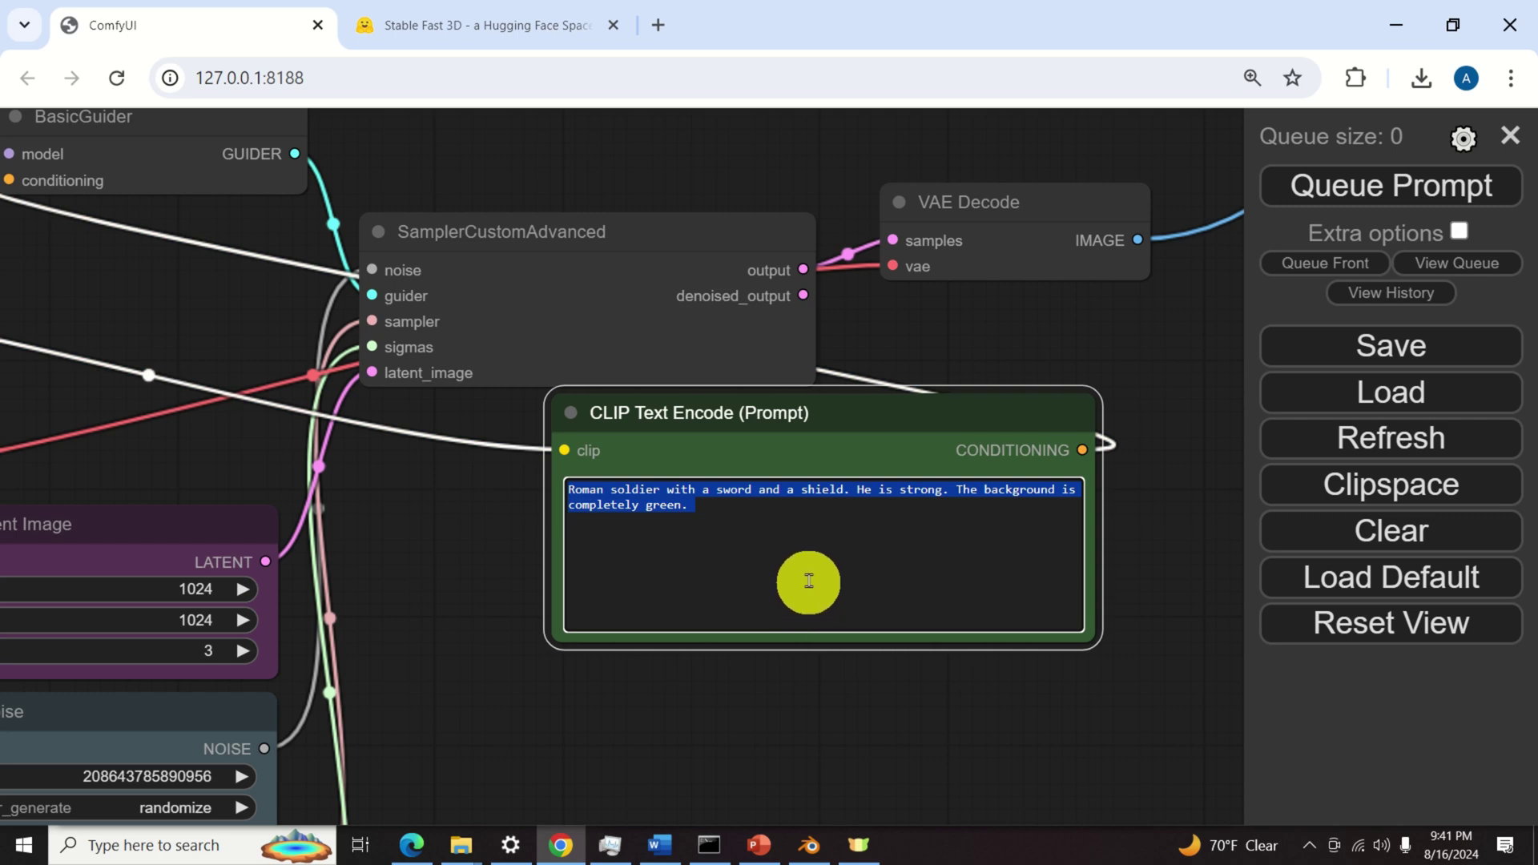
scroll(1195, 554, "down", 4)
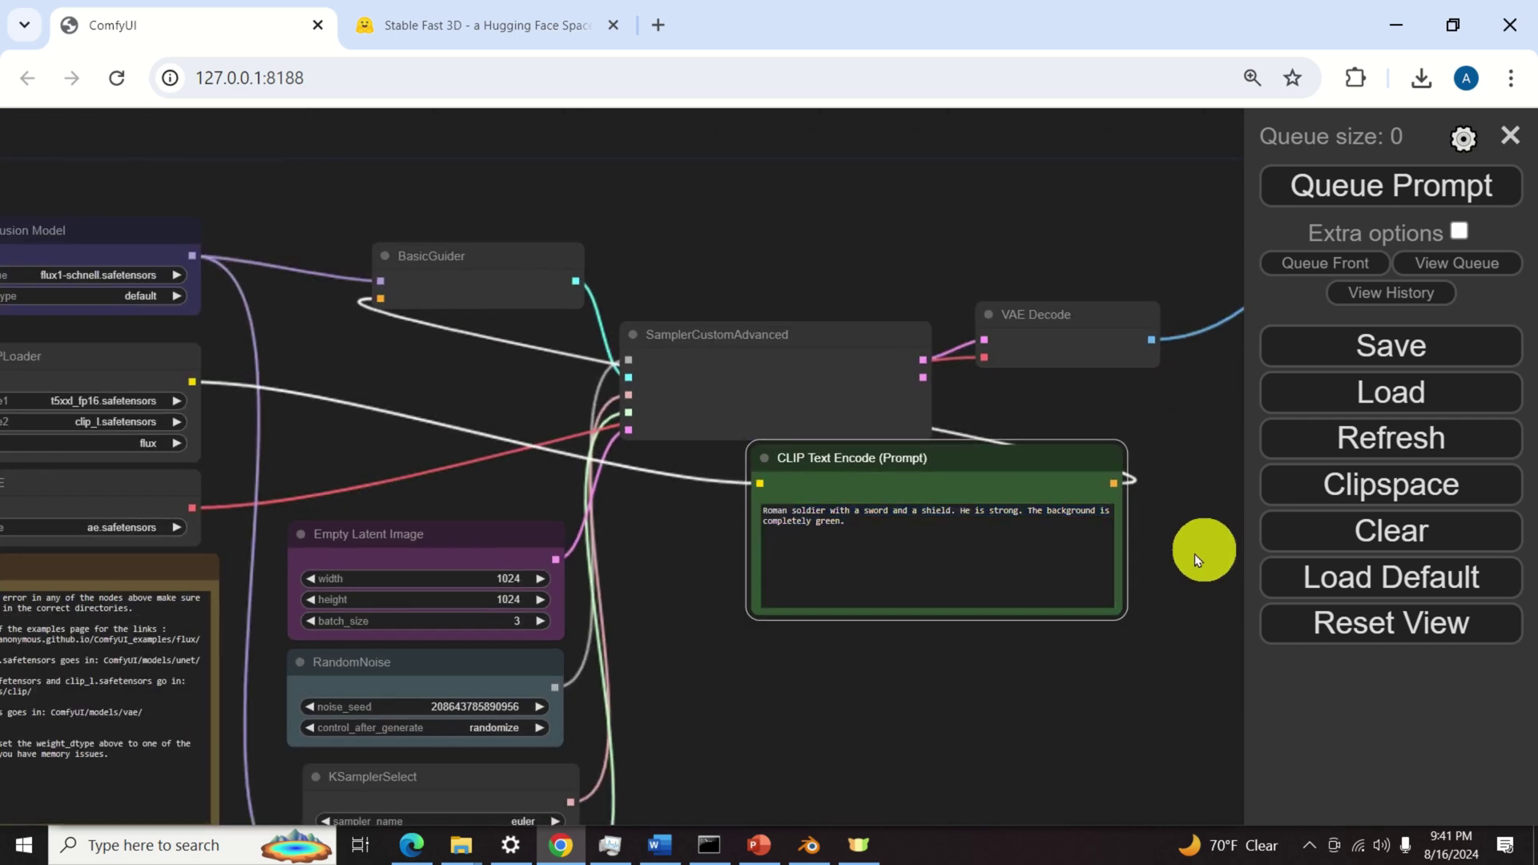
Pan and zoom the ComfyUI canvas to bring the warrior image output node into view.
left_click_drag(1195, 555, 721, 618)
scroll(1149, 377, "down", 6)
left_click_drag(1149, 377, 745, 613)
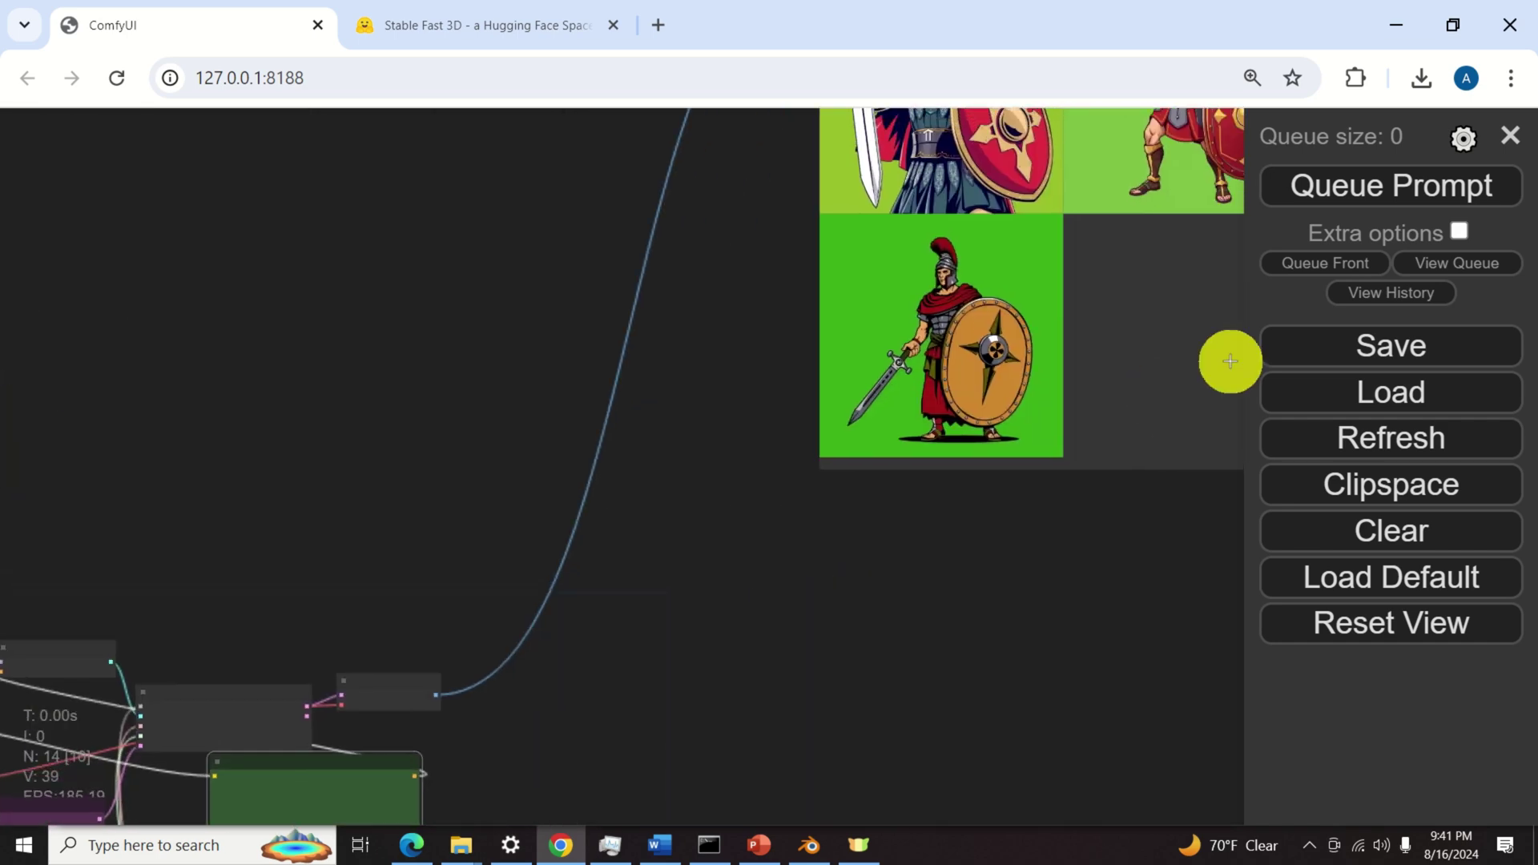
left_click_drag(1229, 360, 1050, 617)
scroll(908, 393, "up", 2)
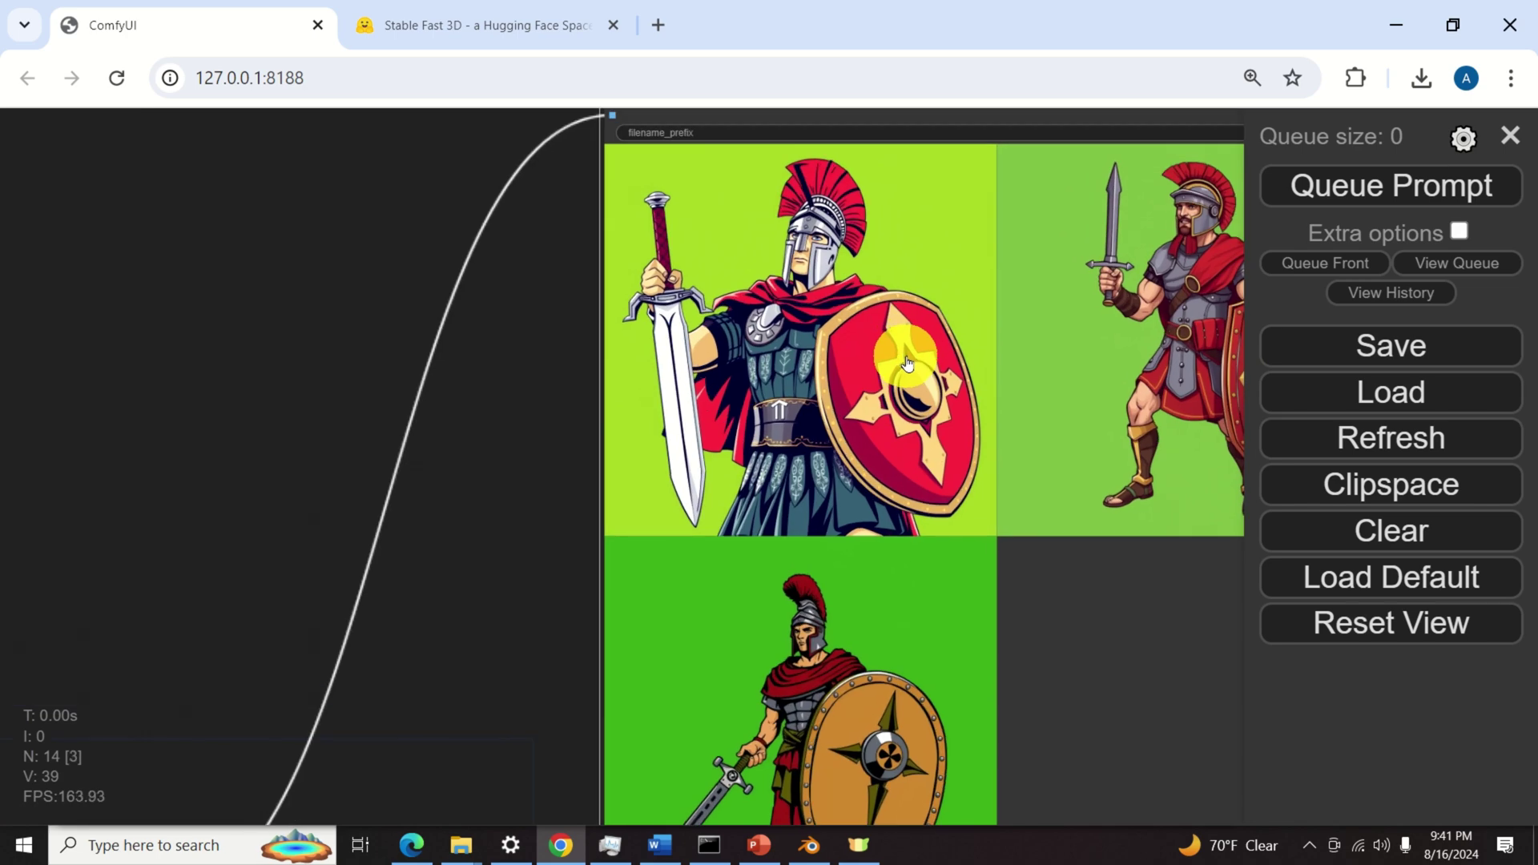
scroll(961, 481, "down", 1)
scroll(1002, 568, "up", 2)
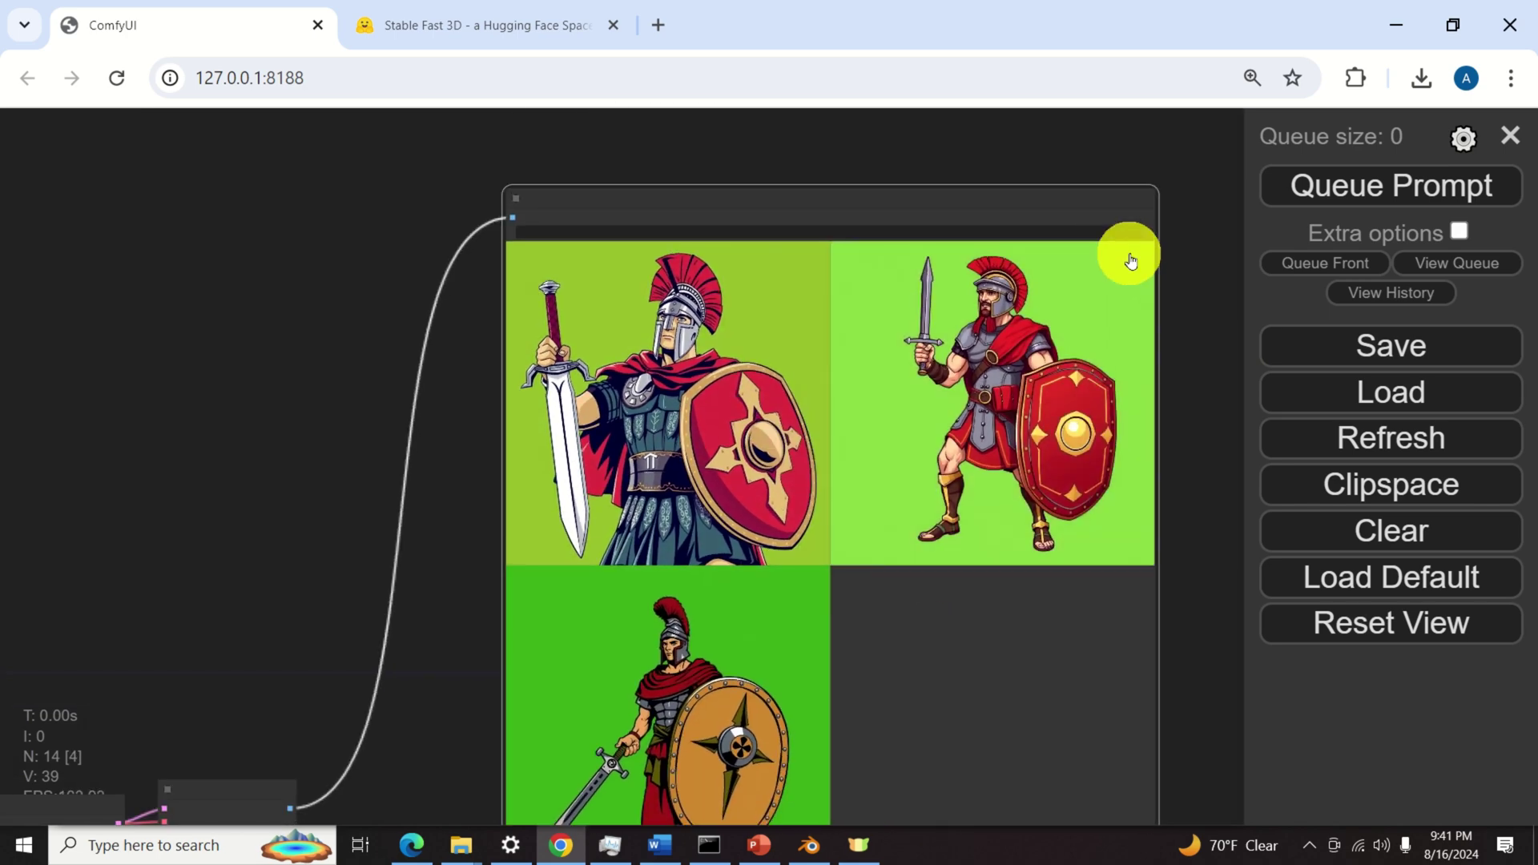
Save the top-right Roman soldier image as ComfyUI_00073_ (1).png and return to Stable Fast 3D.
left_click(1117, 256)
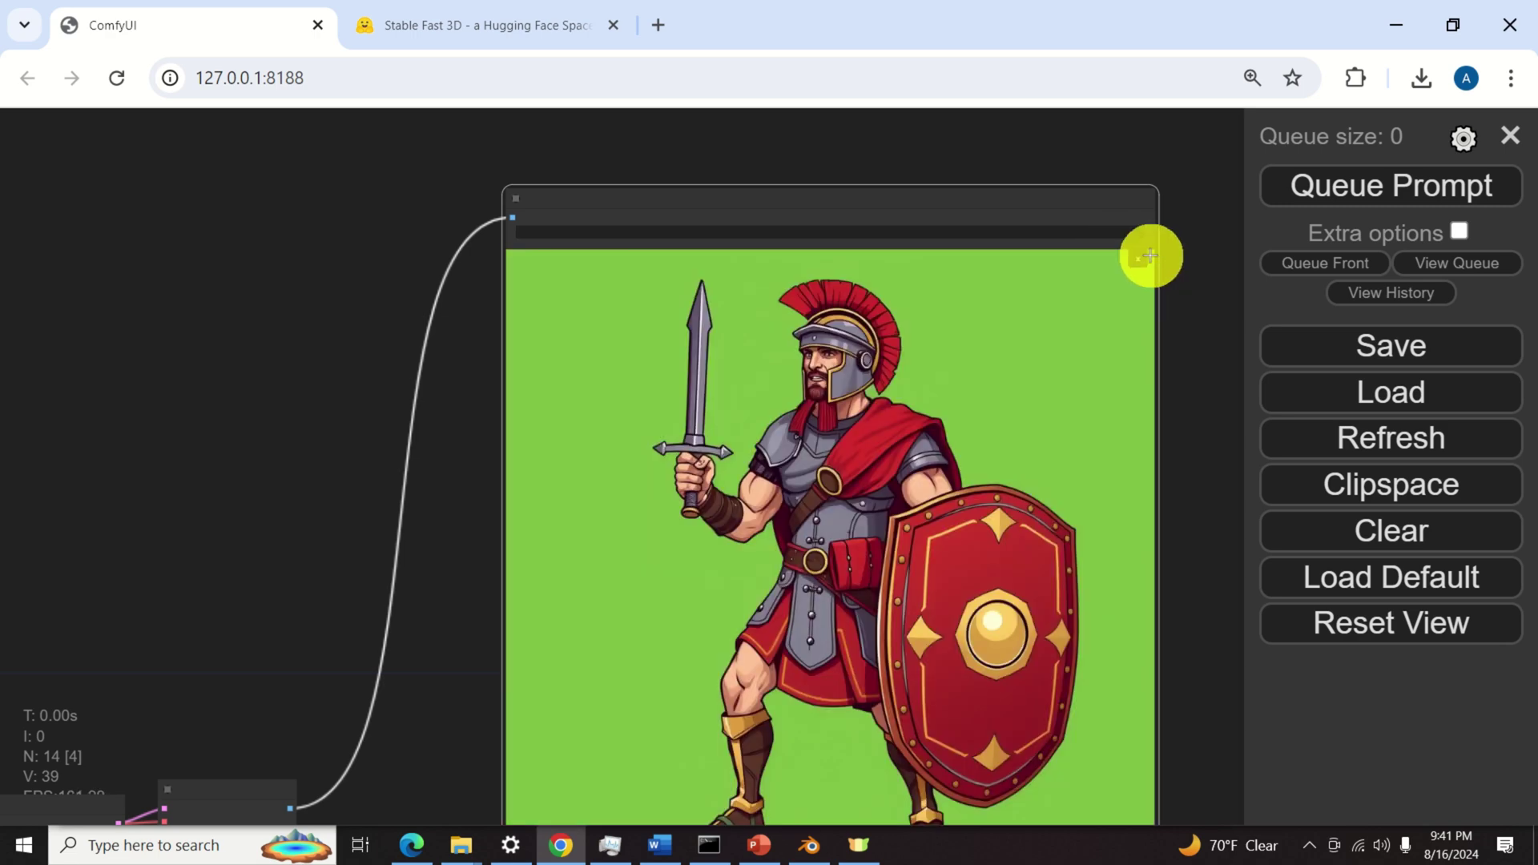
right_click(1027, 322)
left_click(1098, 197)
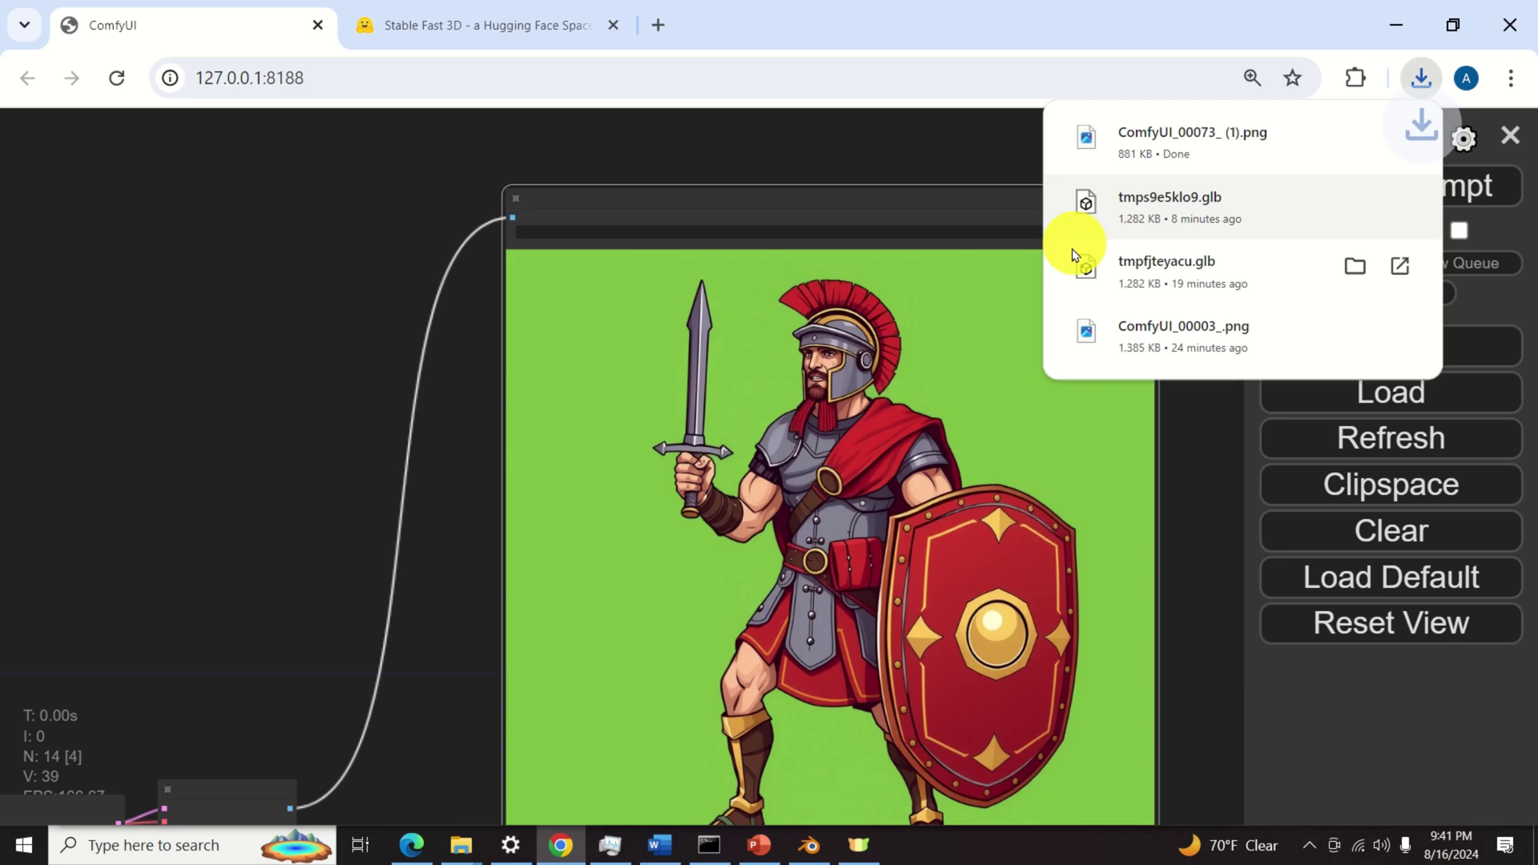
left_click(492, 26)
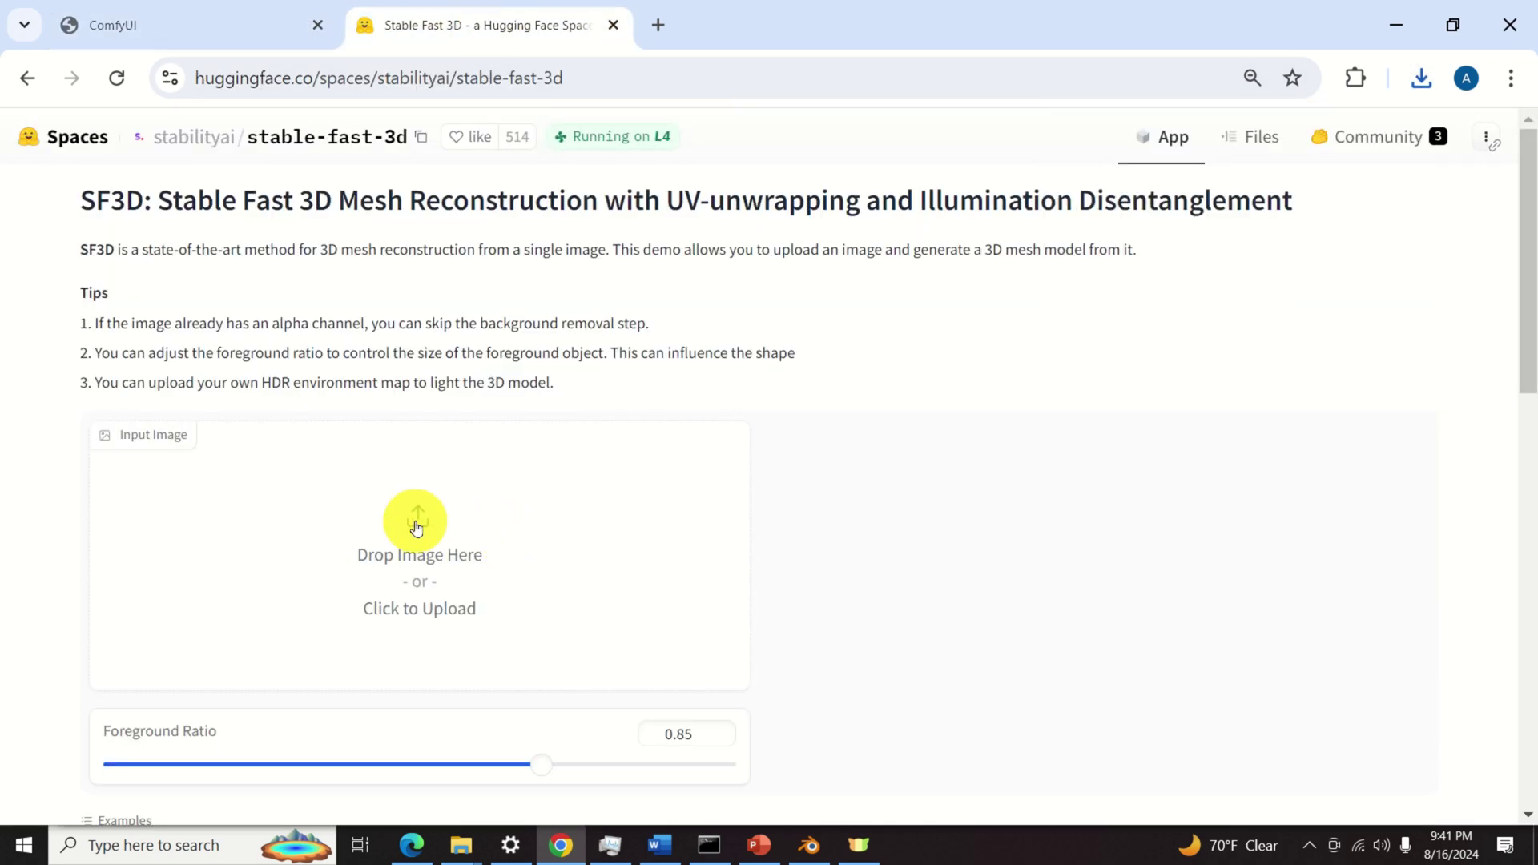
Upload ComfyUI_00073_ (1).png from Downloads and remove its green background.
left_click(416, 524)
left_click(400, 164)
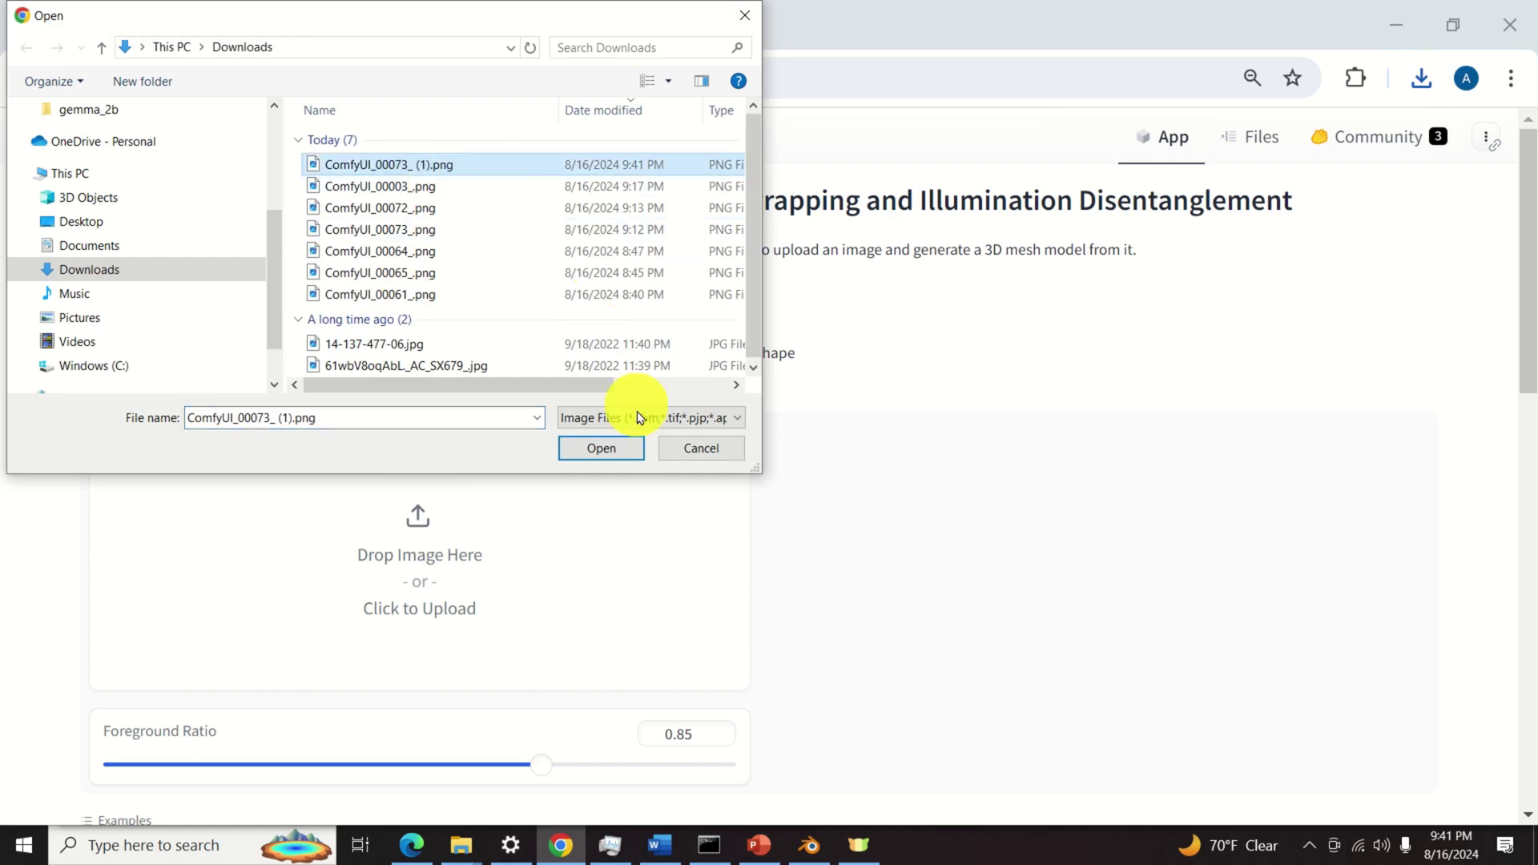
left_click(614, 449)
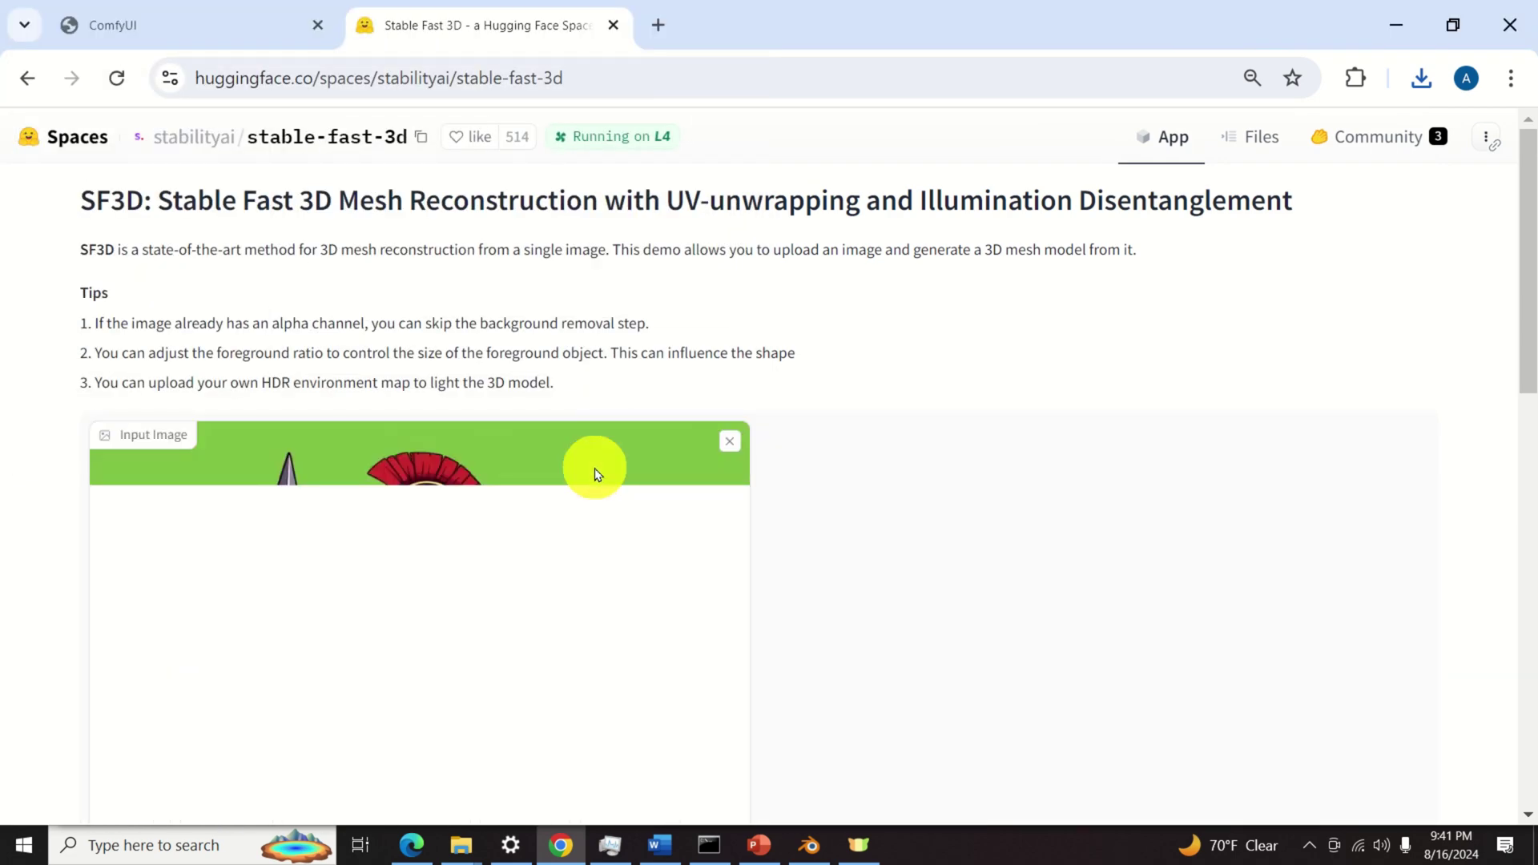
scroll(594, 475, "down", 1)
scroll(595, 475, "down", 6)
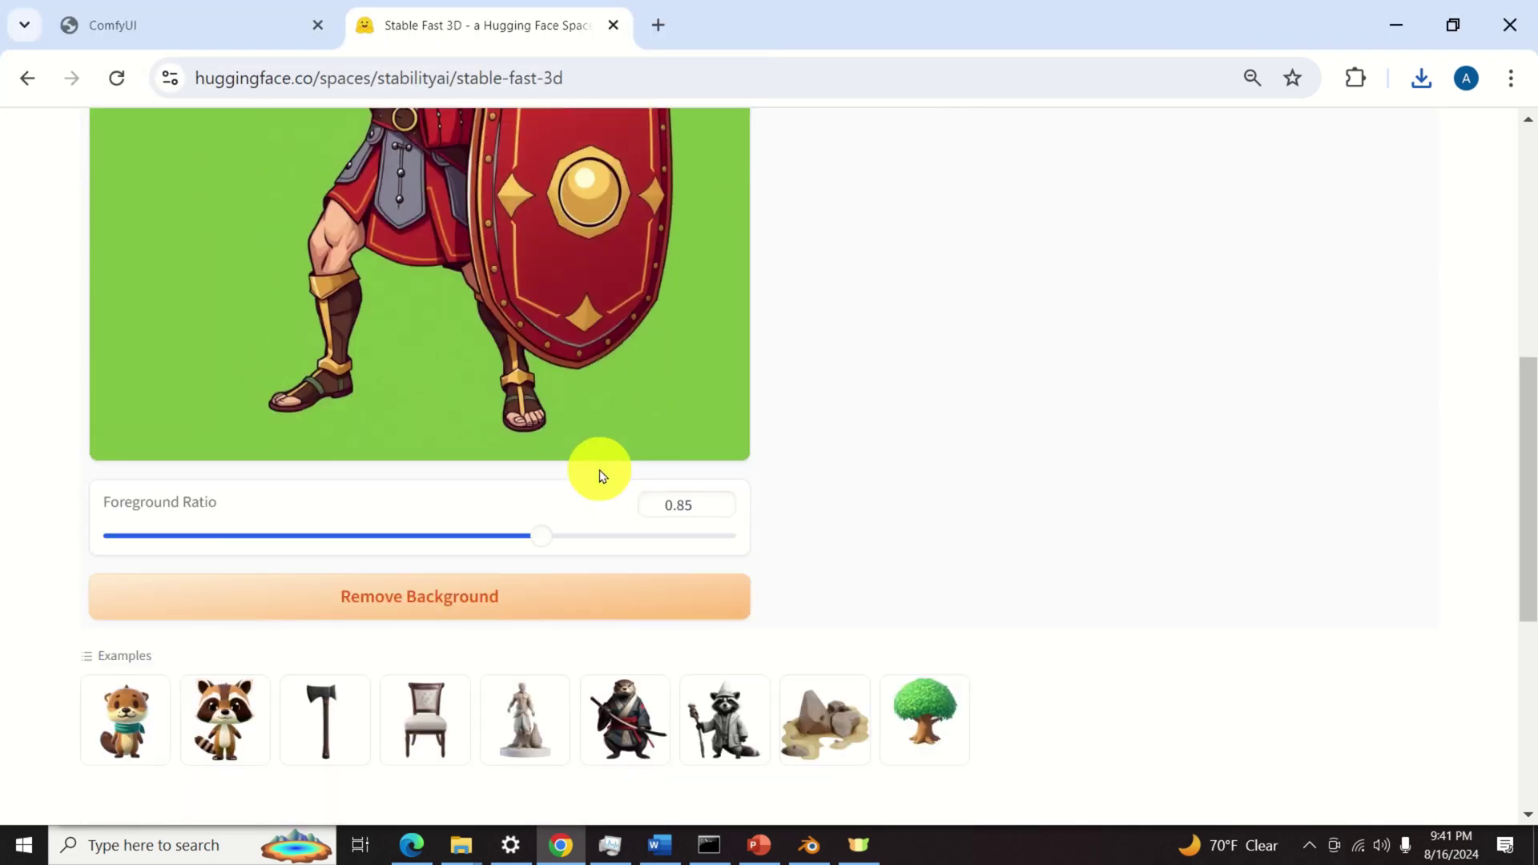
left_click(477, 588)
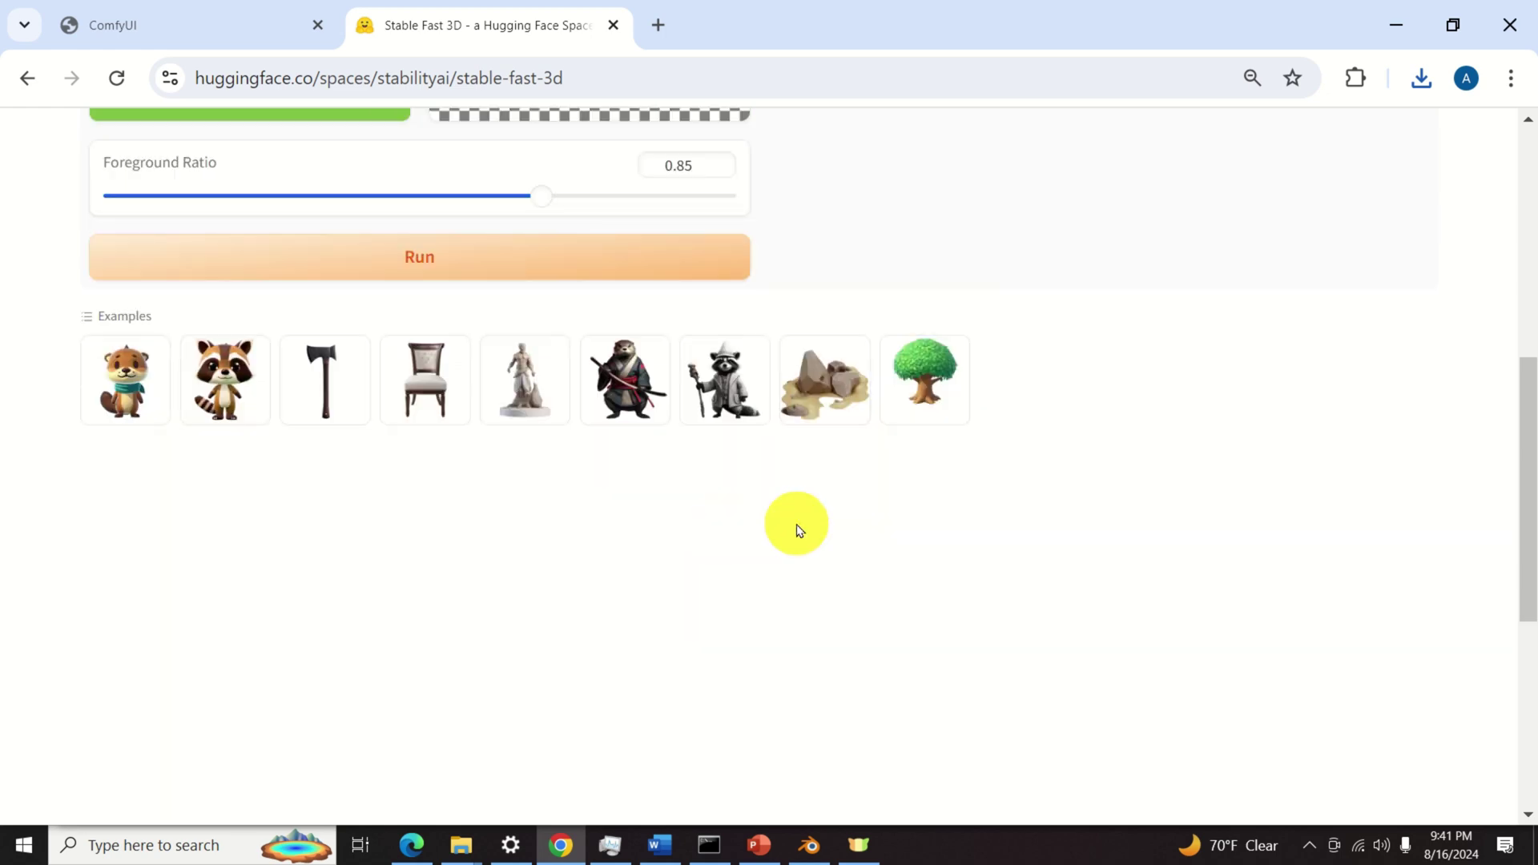
scroll(797, 526, "up", 3)
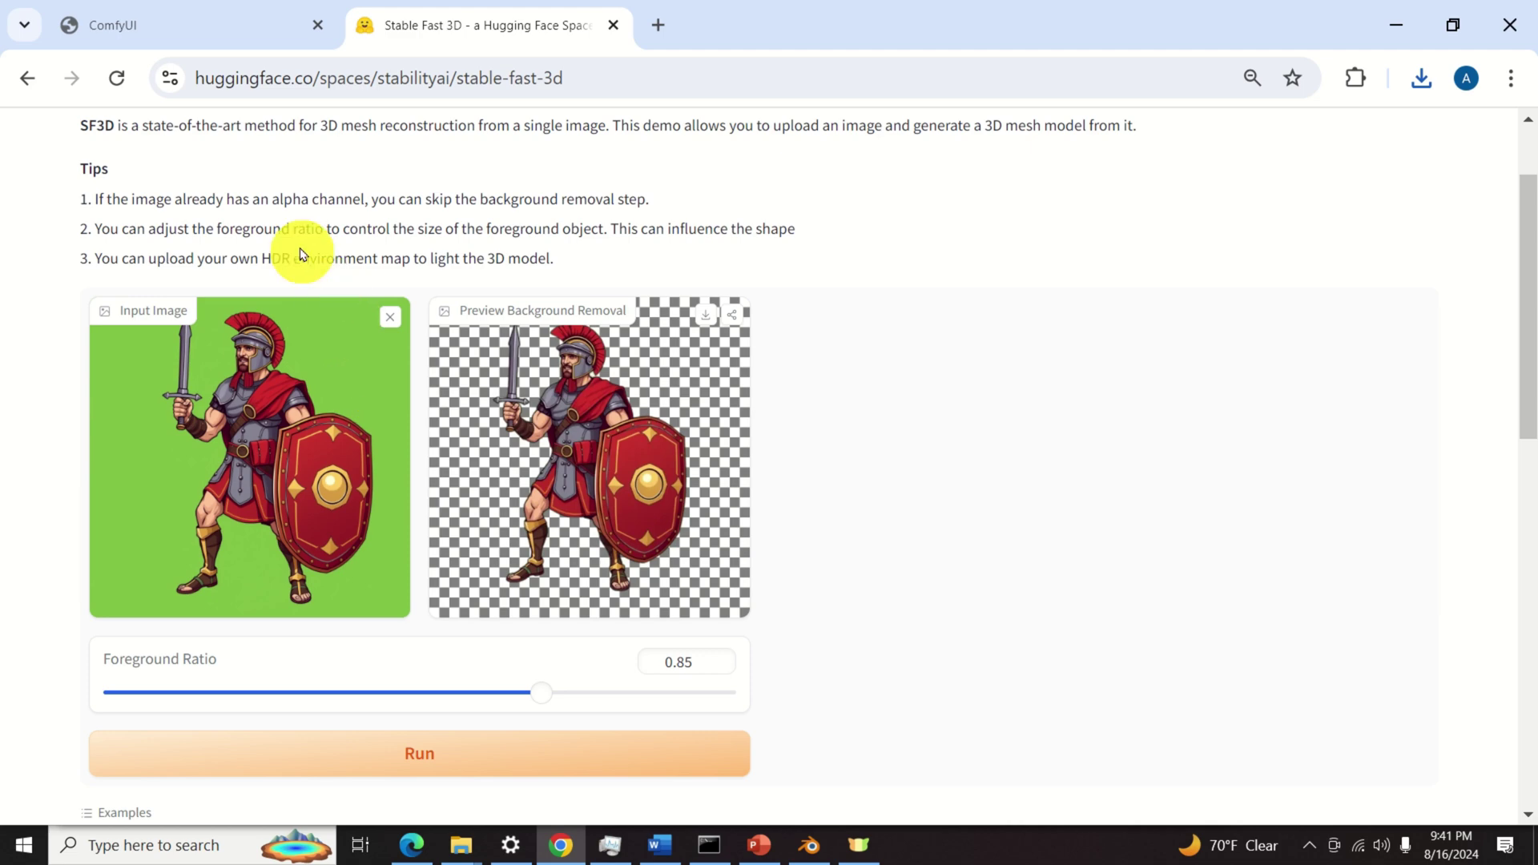
left_click(227, 28)
scroll(412, 389, "down", 5)
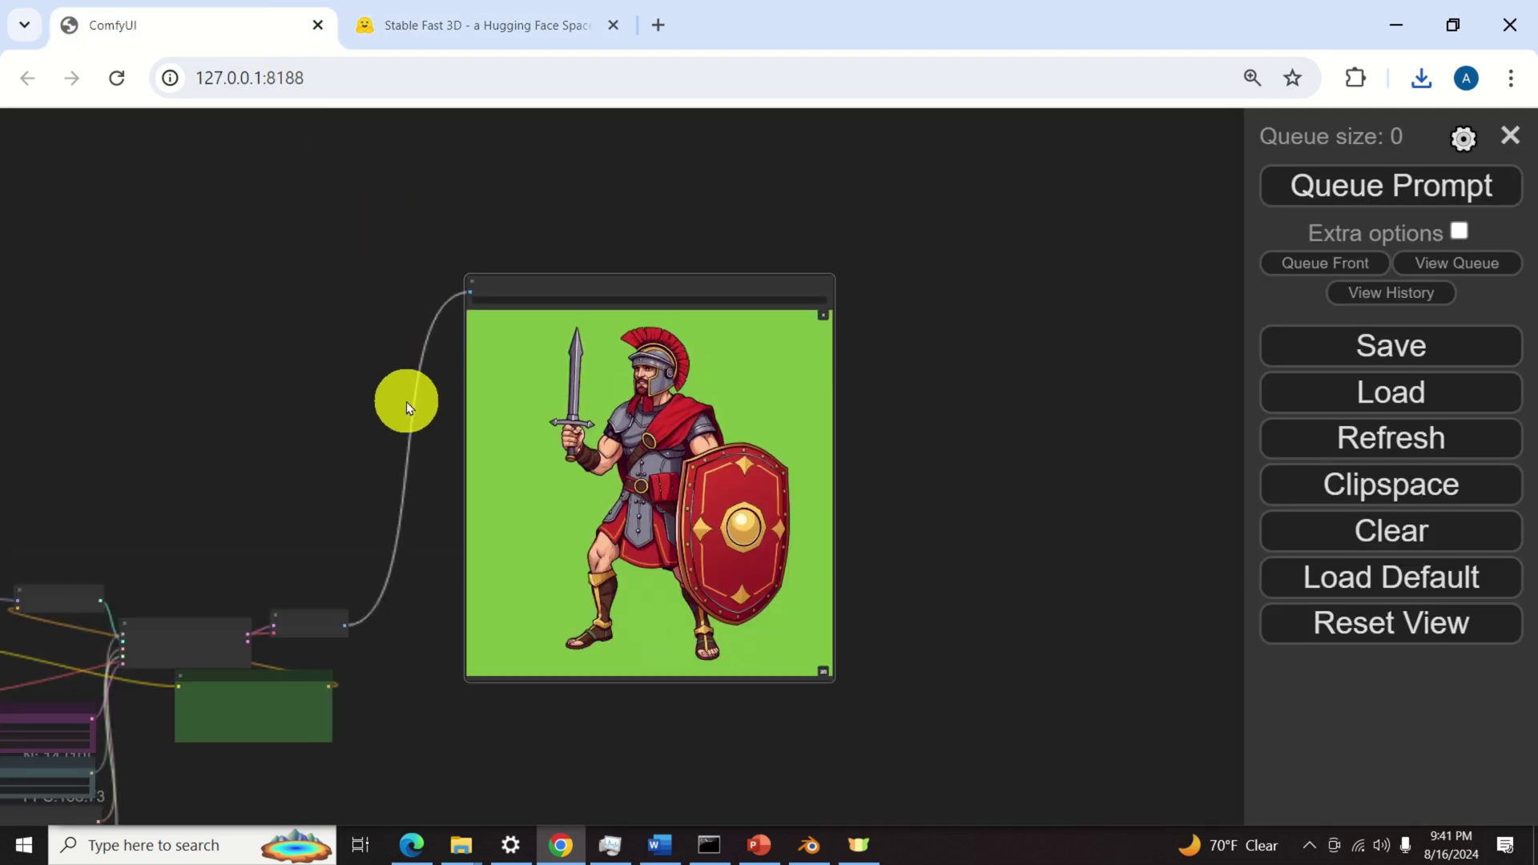
left_click_drag(314, 445, 705, 316)
scroll(579, 455, "up", 3)
scroll(579, 456, "up", 2)
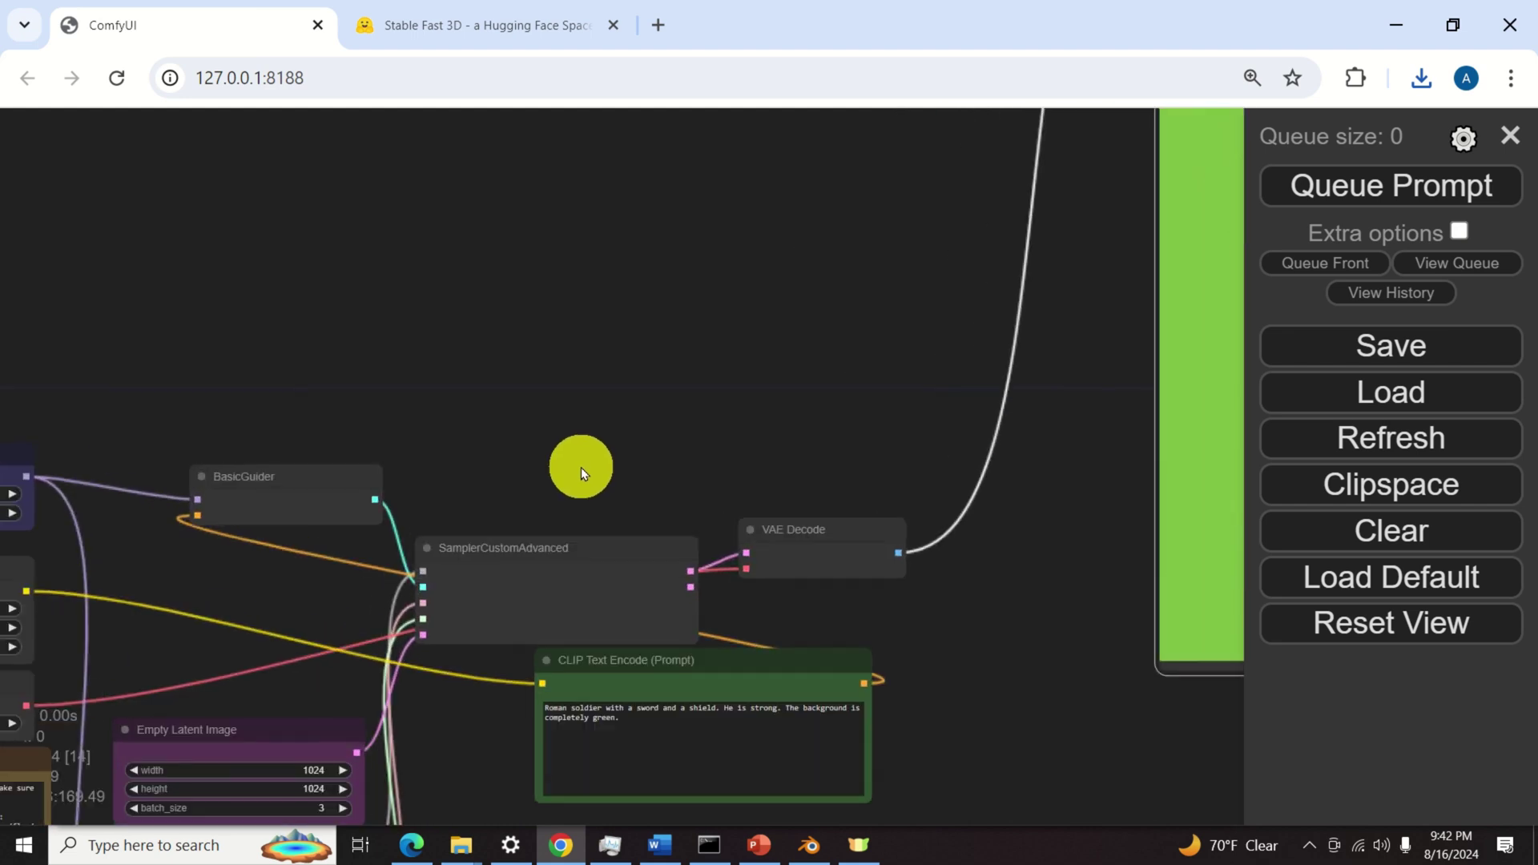
scroll(588, 465, "up", 2)
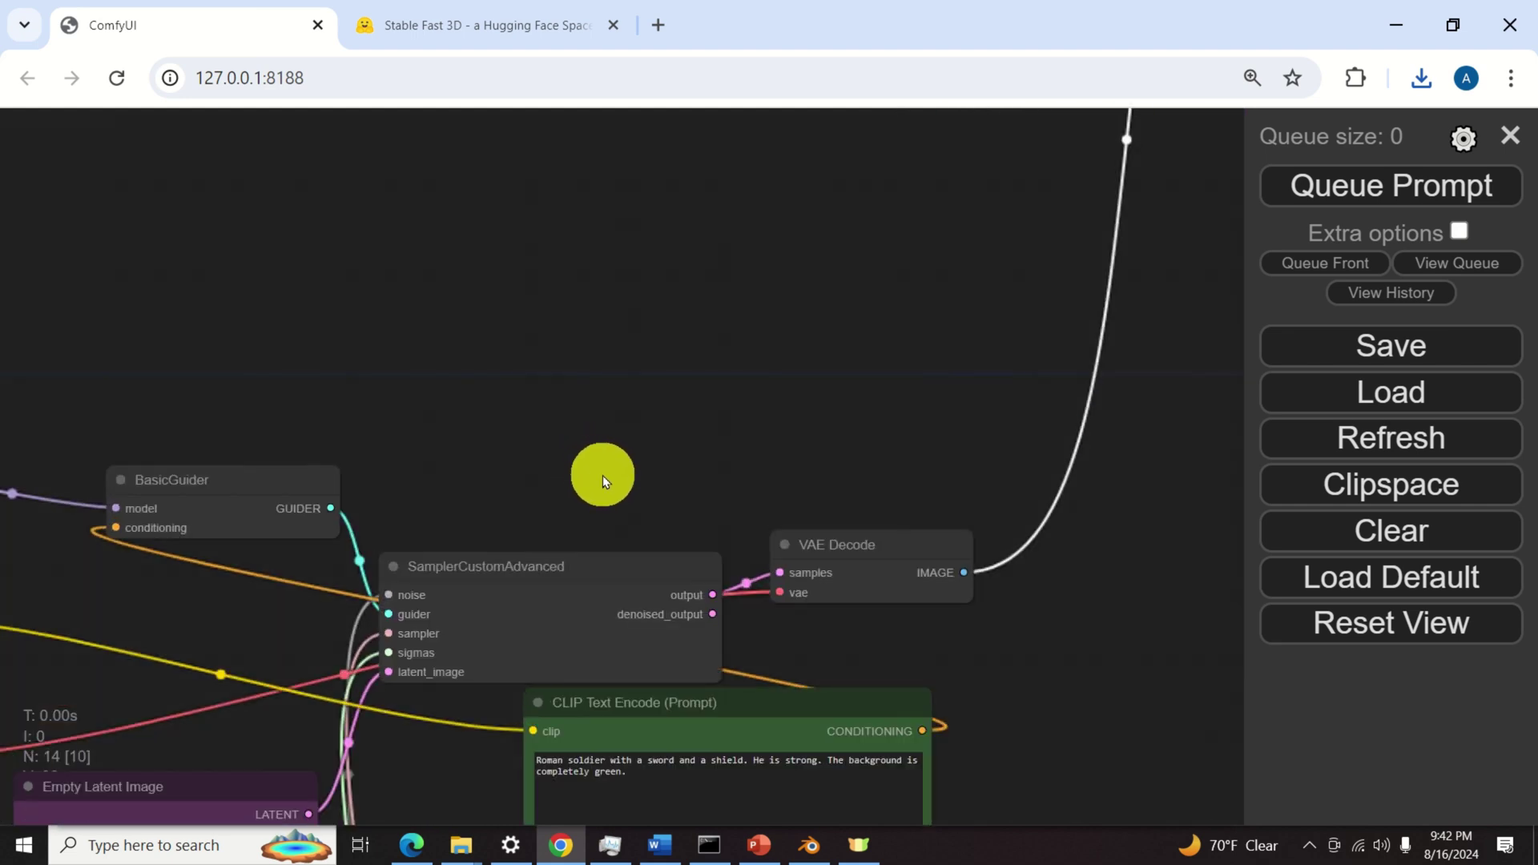
scroll(619, 479, "down", 1)
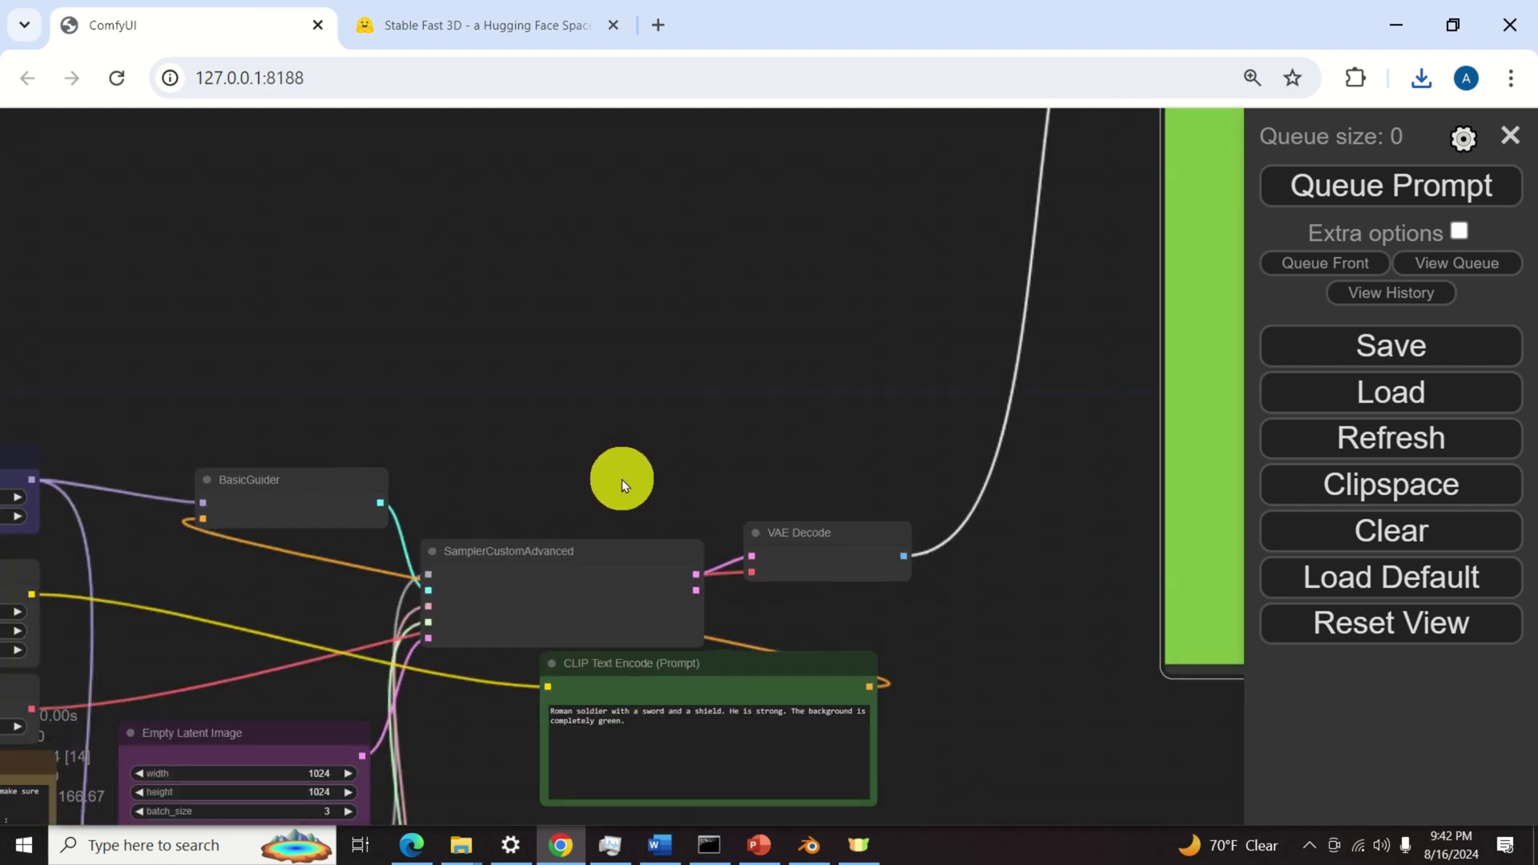
scroll(622, 479, "up", 1)
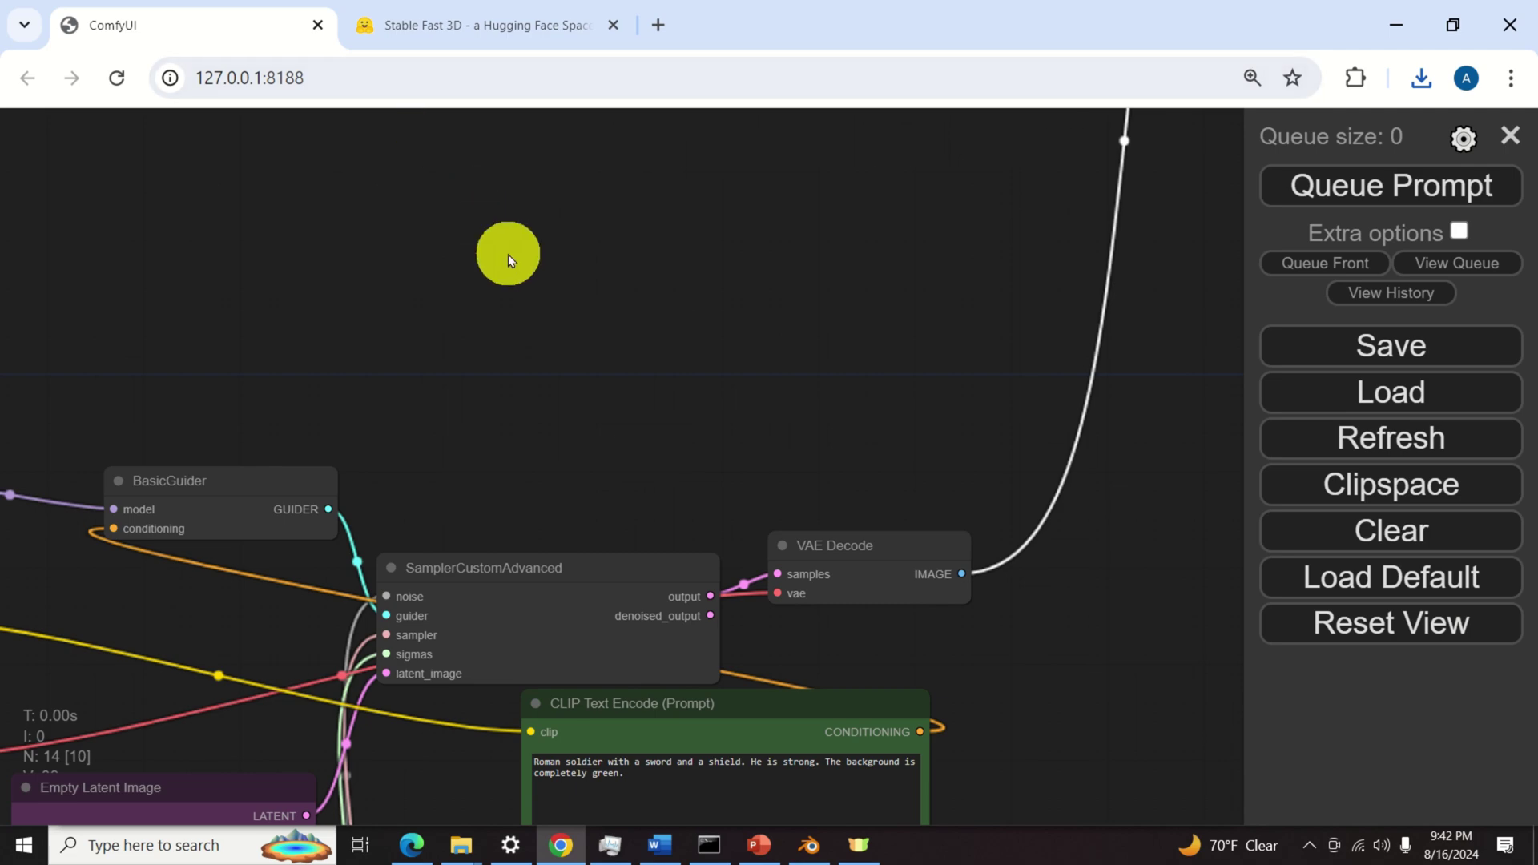
scroll(508, 253, "down", 7)
scroll(688, 250, "down", 3)
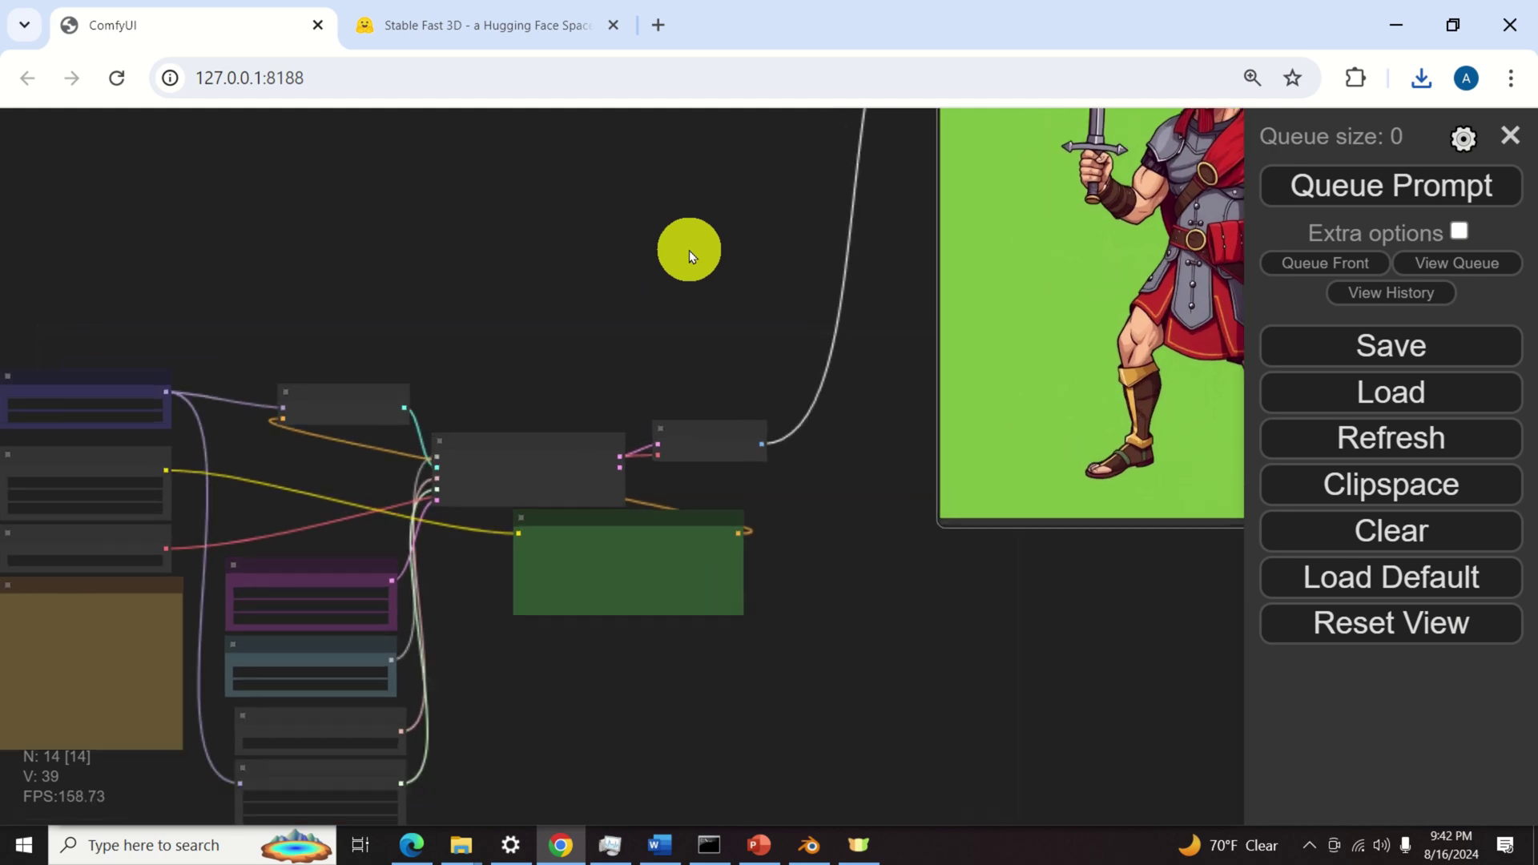
left_click_drag(690, 249, 507, 336)
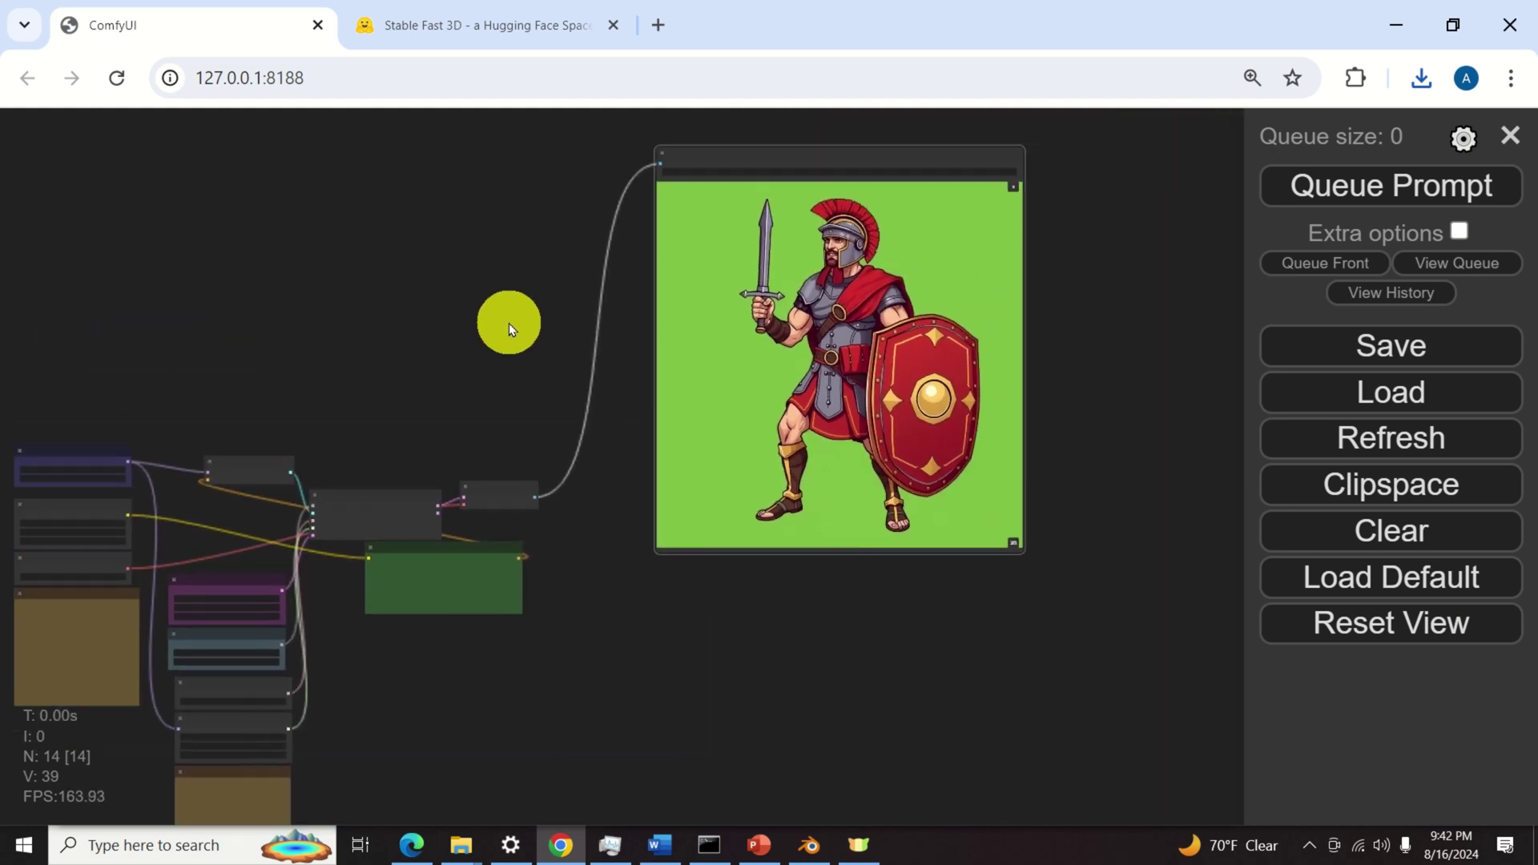
left_click(480, 30)
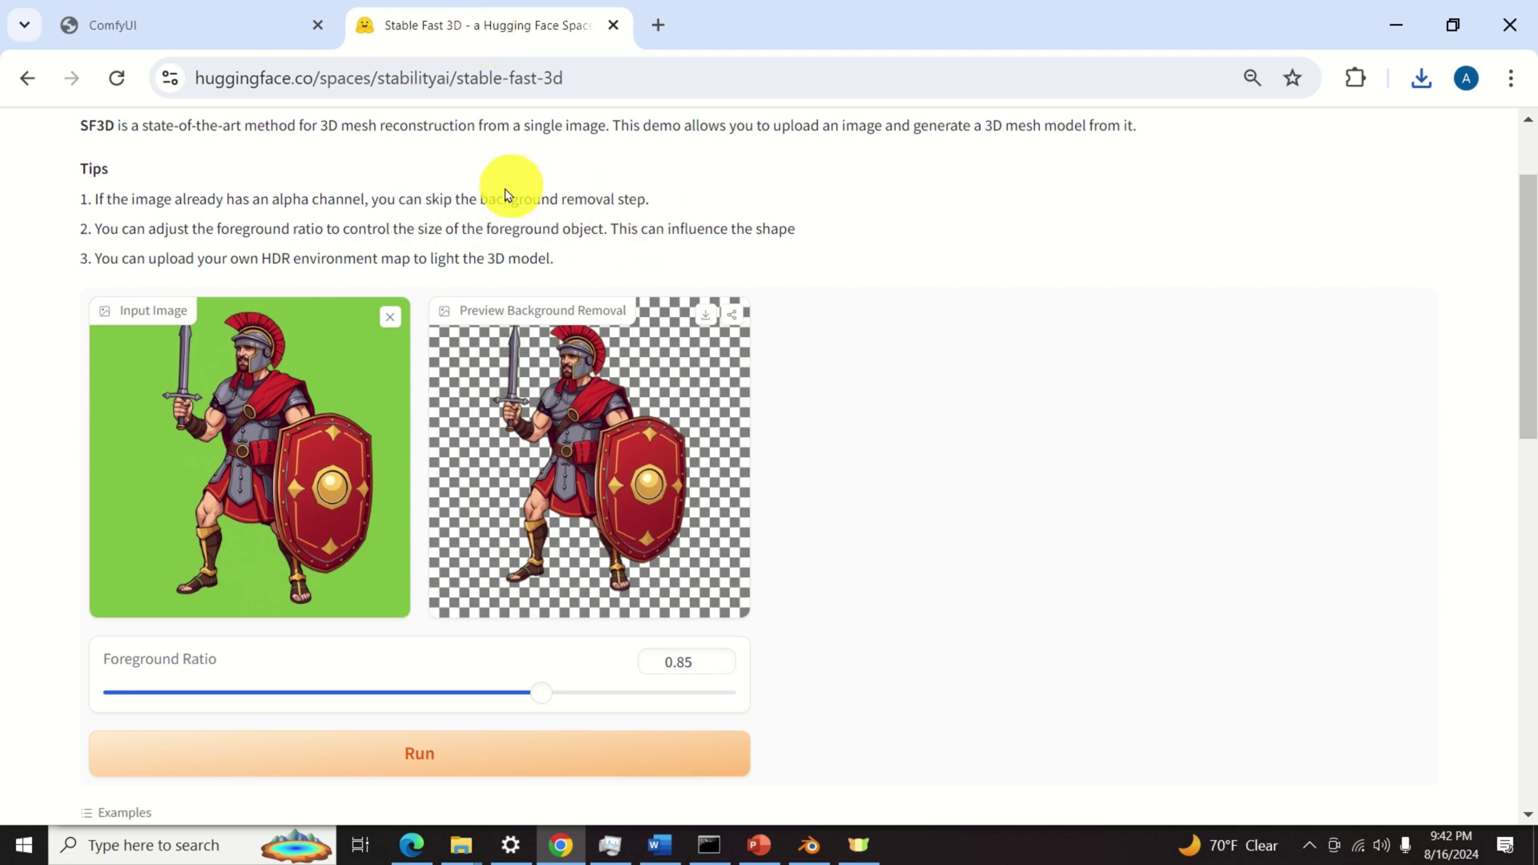
Run generation of the Roman soldier model, orbit it, then select ComfyUI's CLIP Text Encode node.
left_click(456, 763)
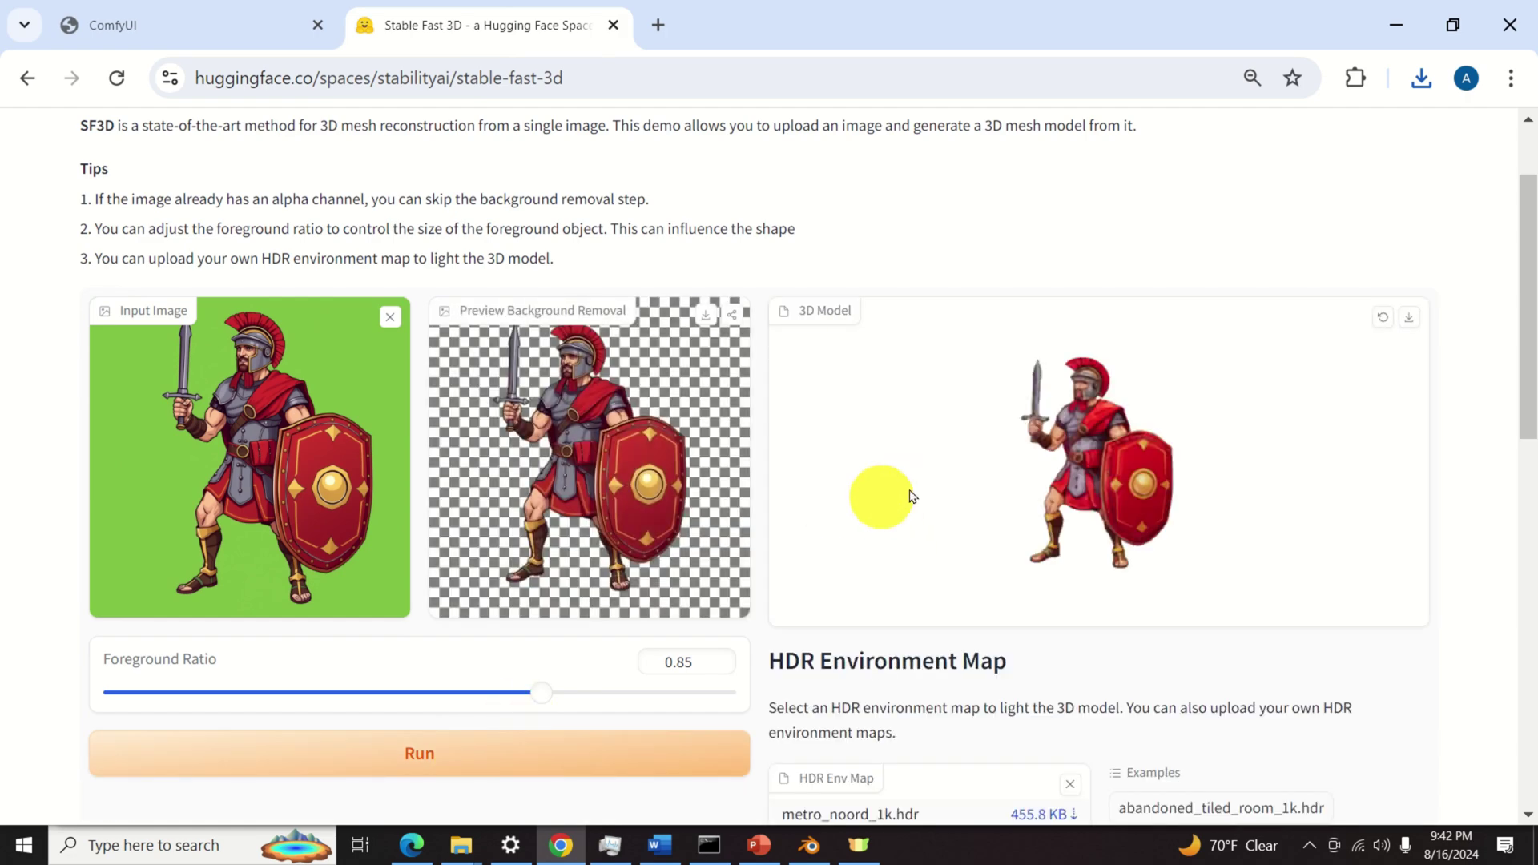
left_click_drag(1061, 472, 1121, 417)
scroll(1116, 412, "up", 3)
scroll(1111, 419, "down", 3)
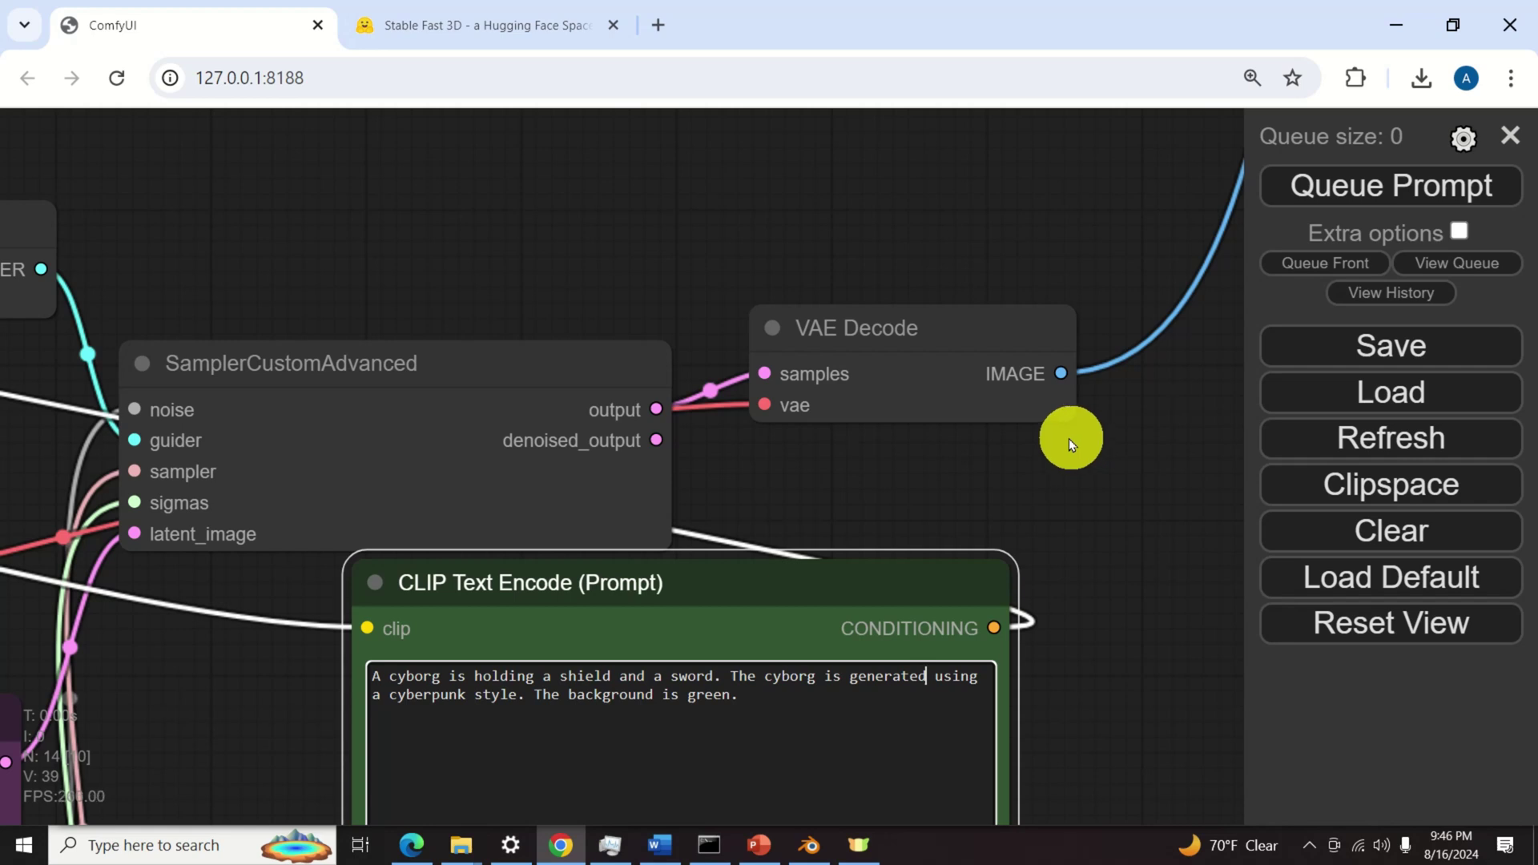
left_click(765, 595)
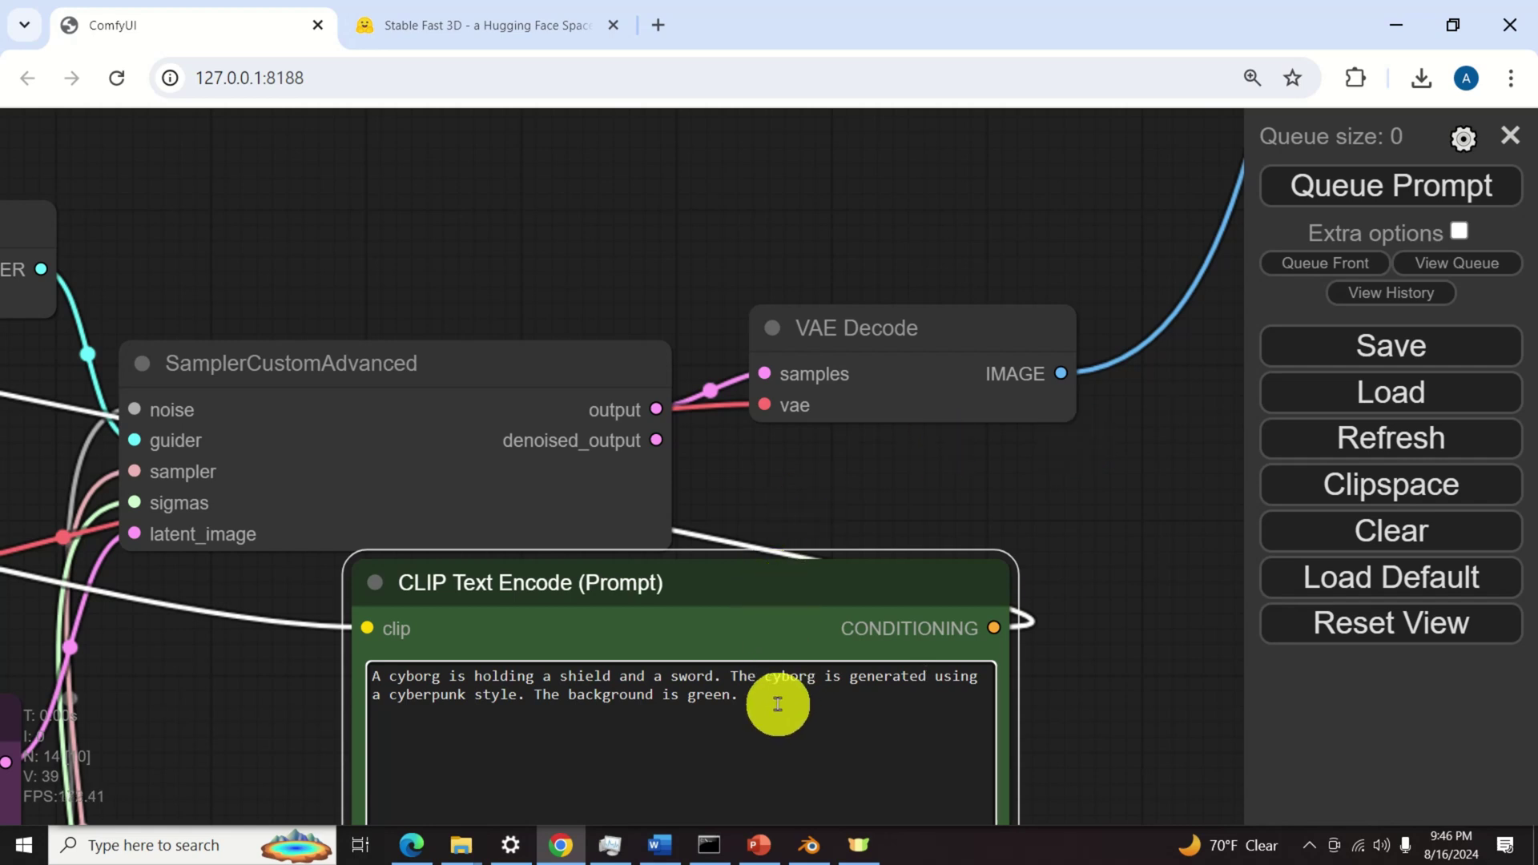
Queue the cyborg shield-and-sword prompt in ComfyUI and bring up the server console.
left_click_drag(777, 706, 368, 670)
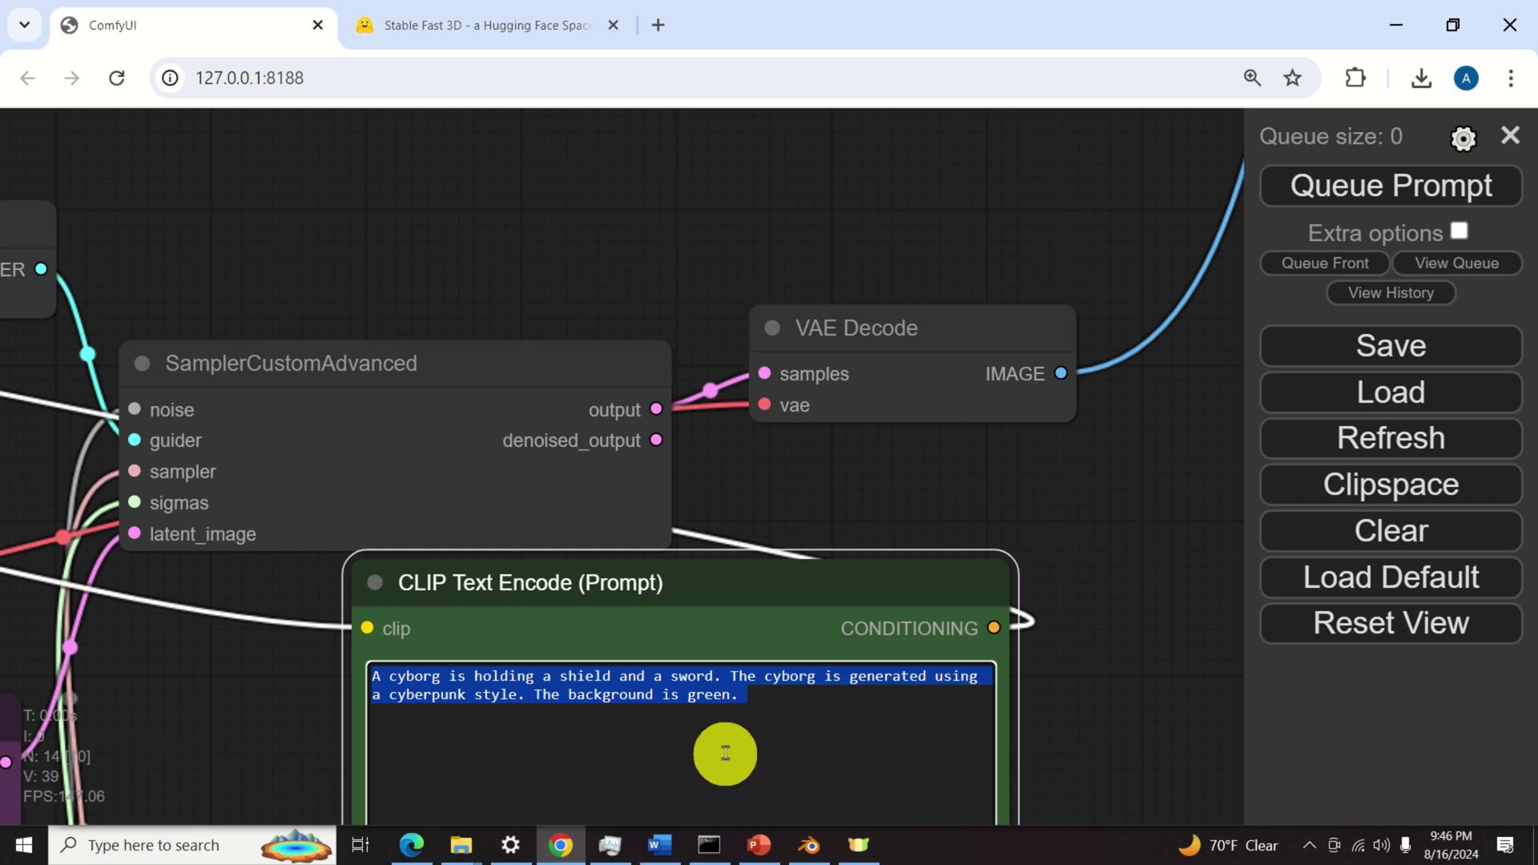
left_click(833, 726)
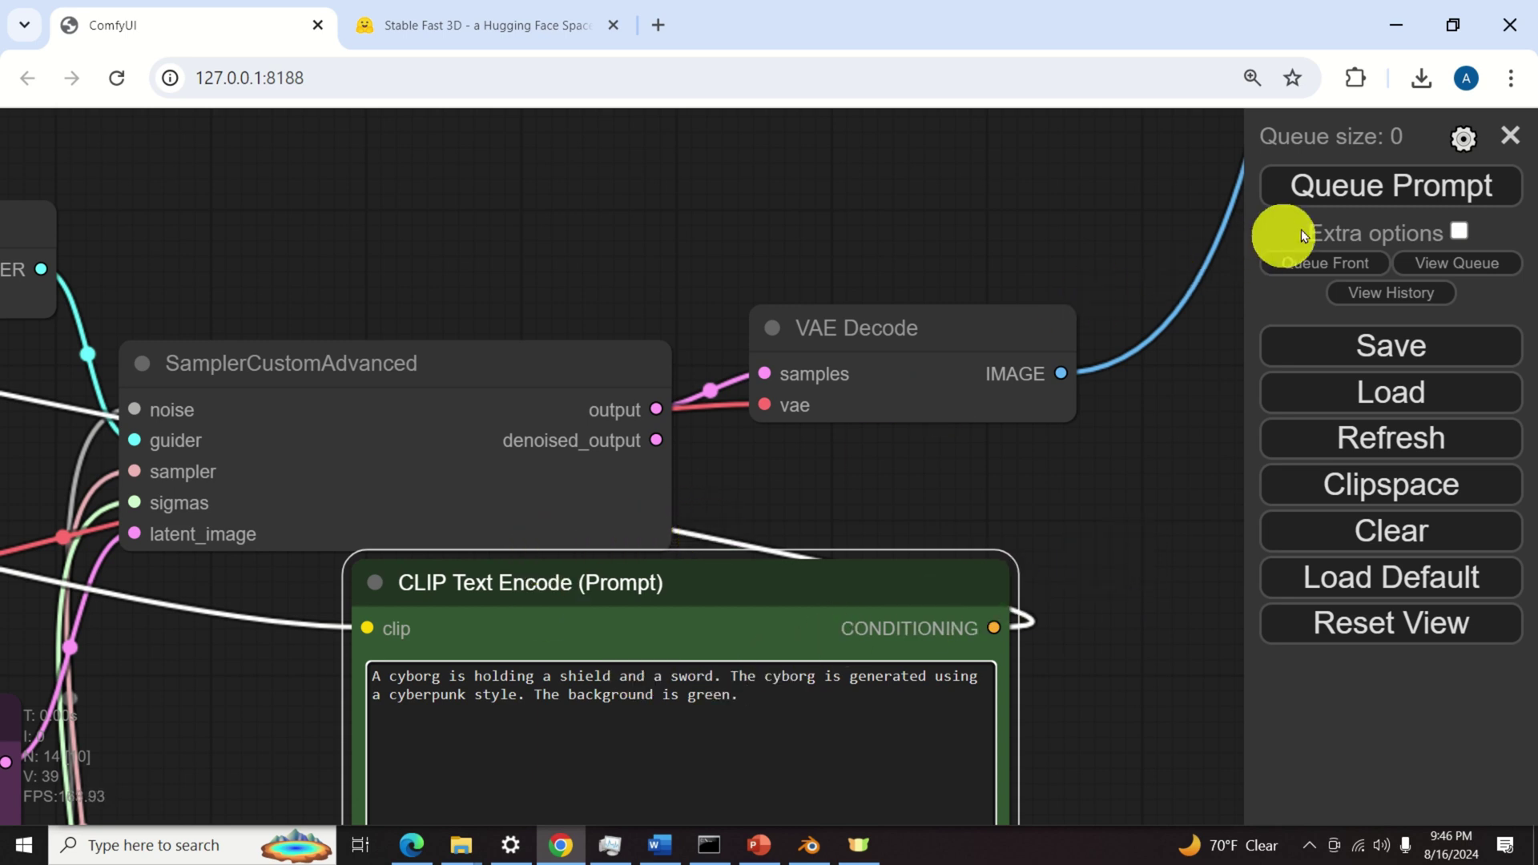
left_click(1387, 193)
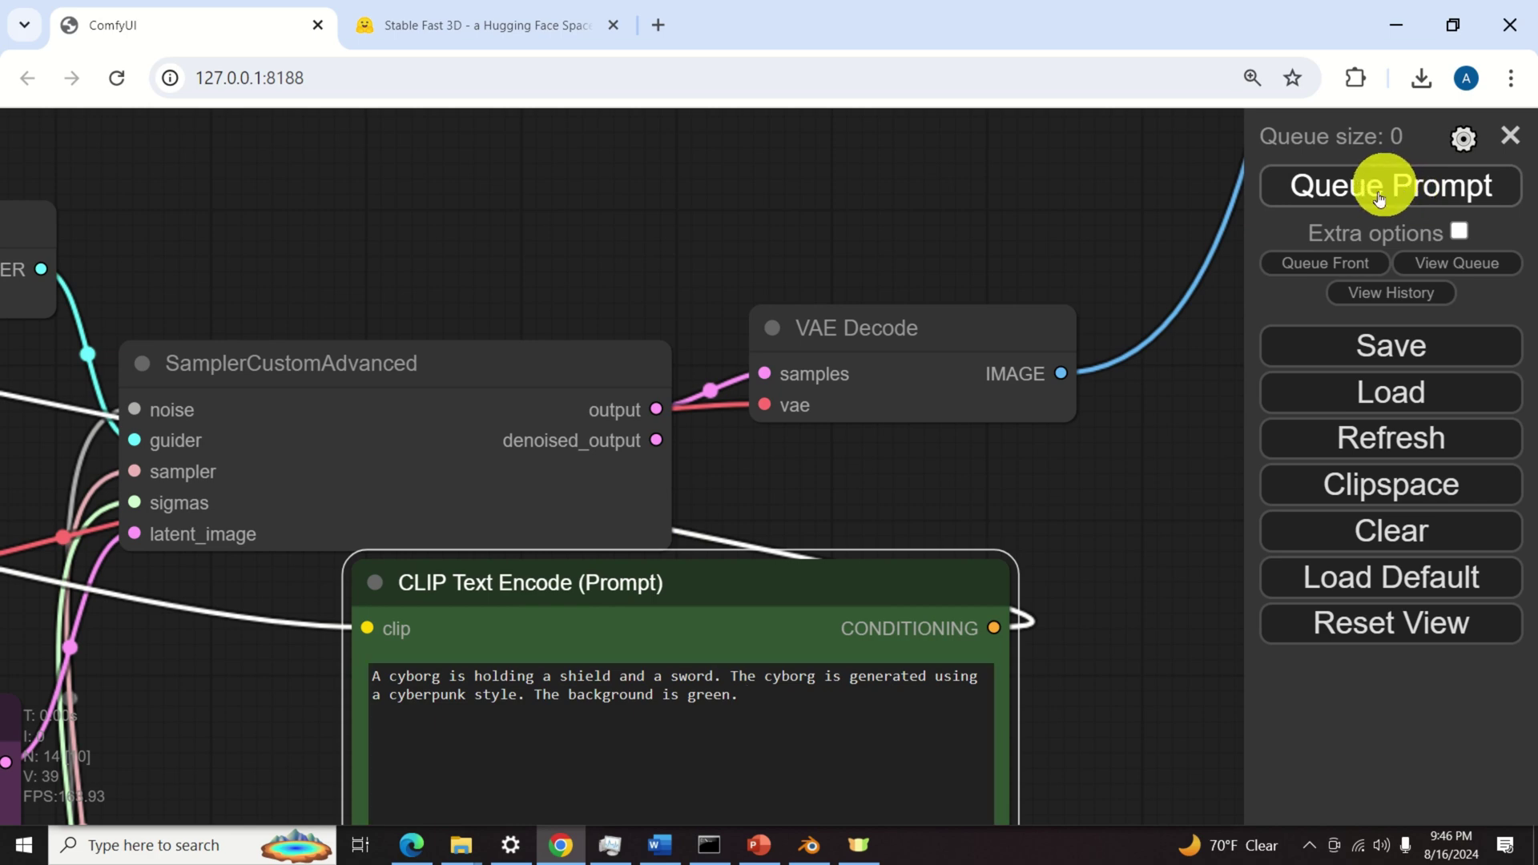
left_click(709, 845)
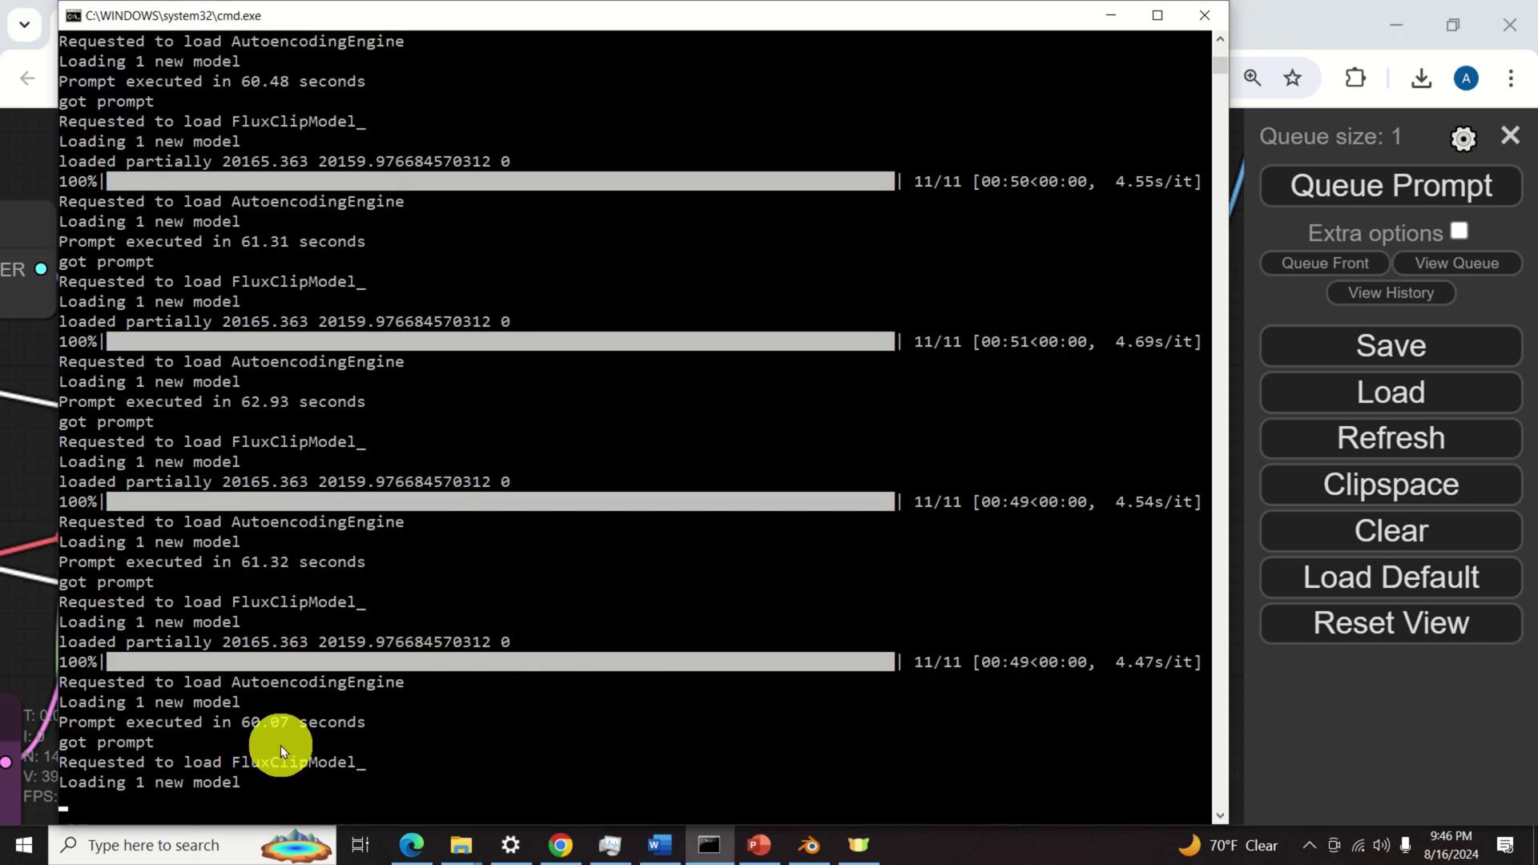
Scroll back through the console log to review the cyborg generation progress.
scroll(295, 742, "up", 1)
scroll(295, 742, "up", 10)
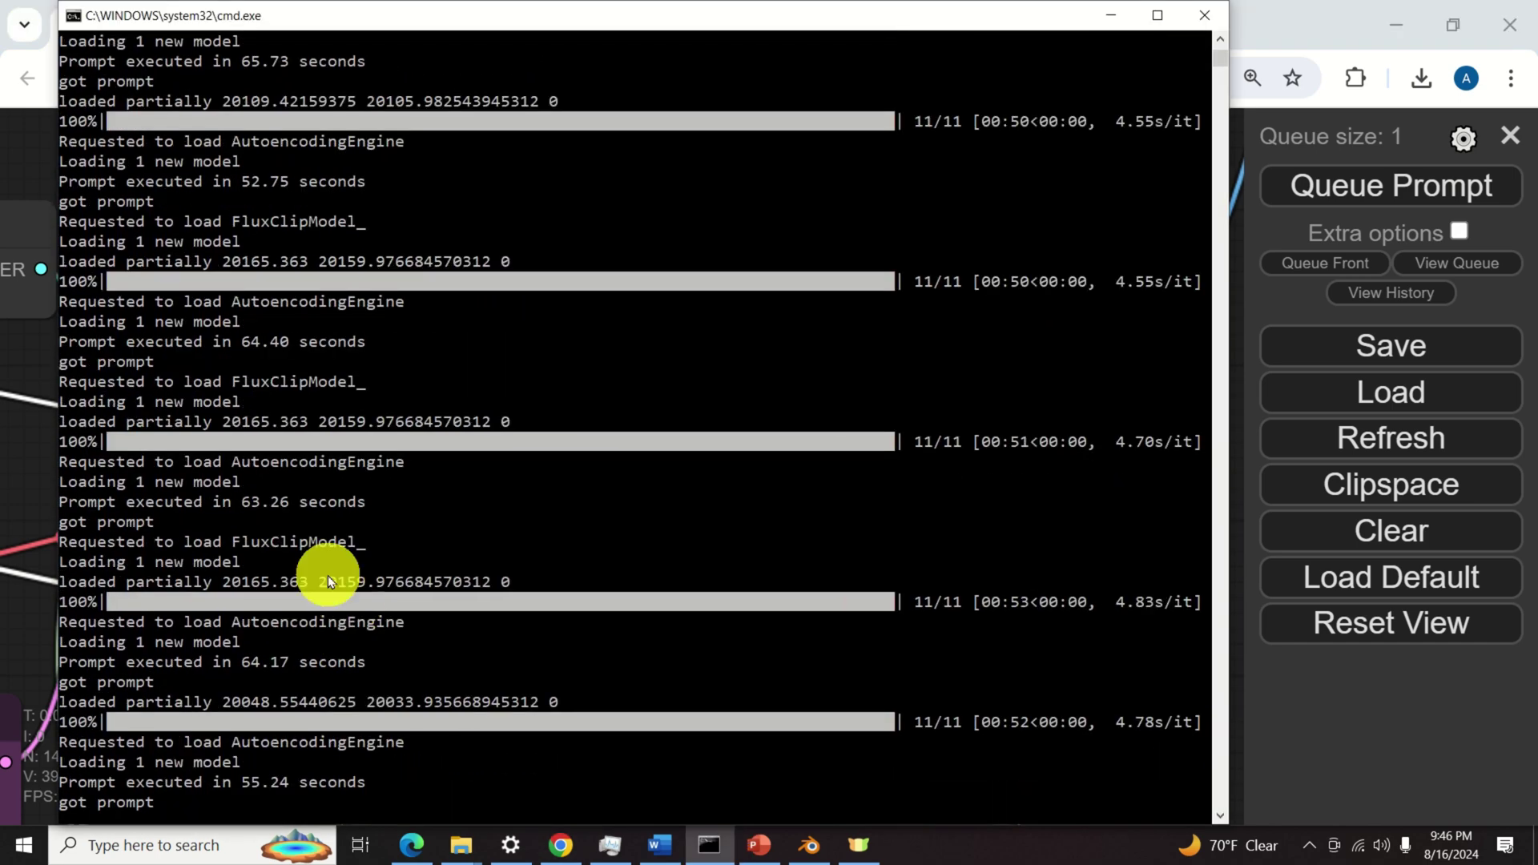
scroll(329, 575, "up", 10)
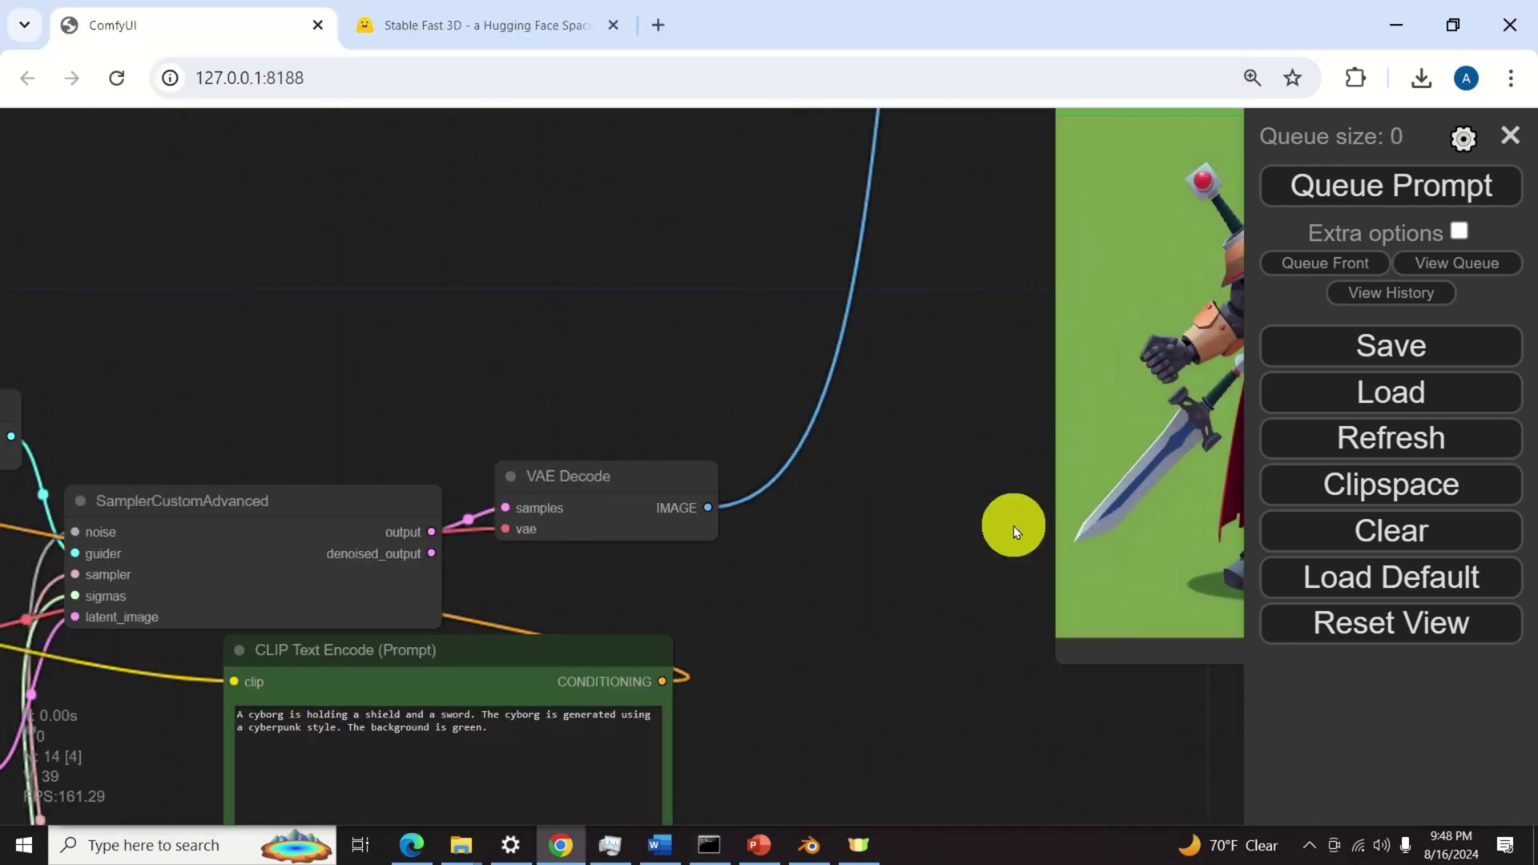
Move the results node into view and save the robot image as a PNG.
scroll(876, 533, "up", 5)
left_click_drag(1209, 405, 694, 697)
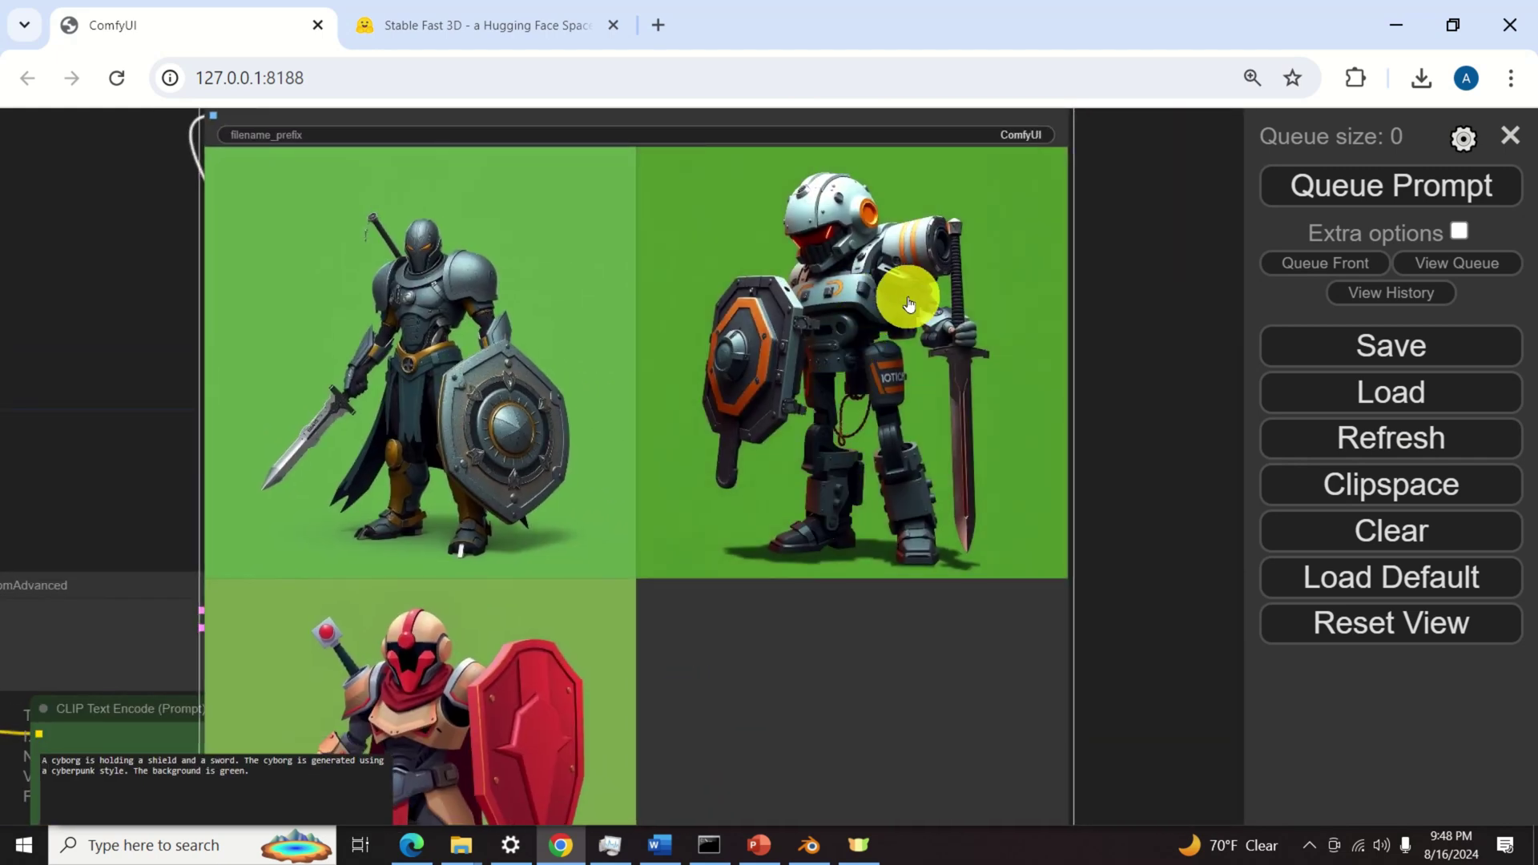
left_click_drag(835, 700, 755, 807)
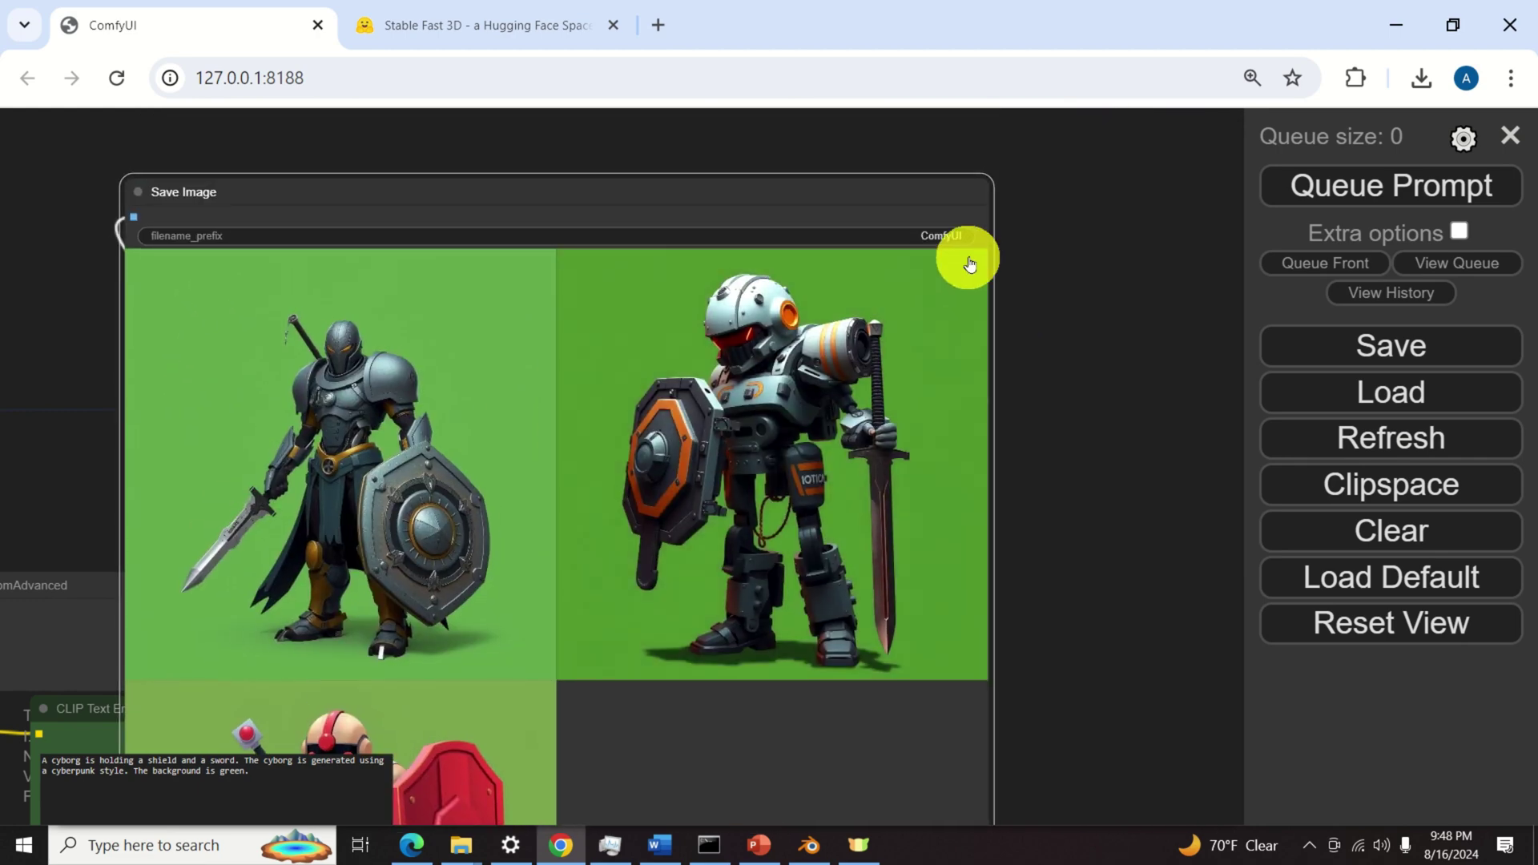
left_click(847, 328)
right_click(837, 335)
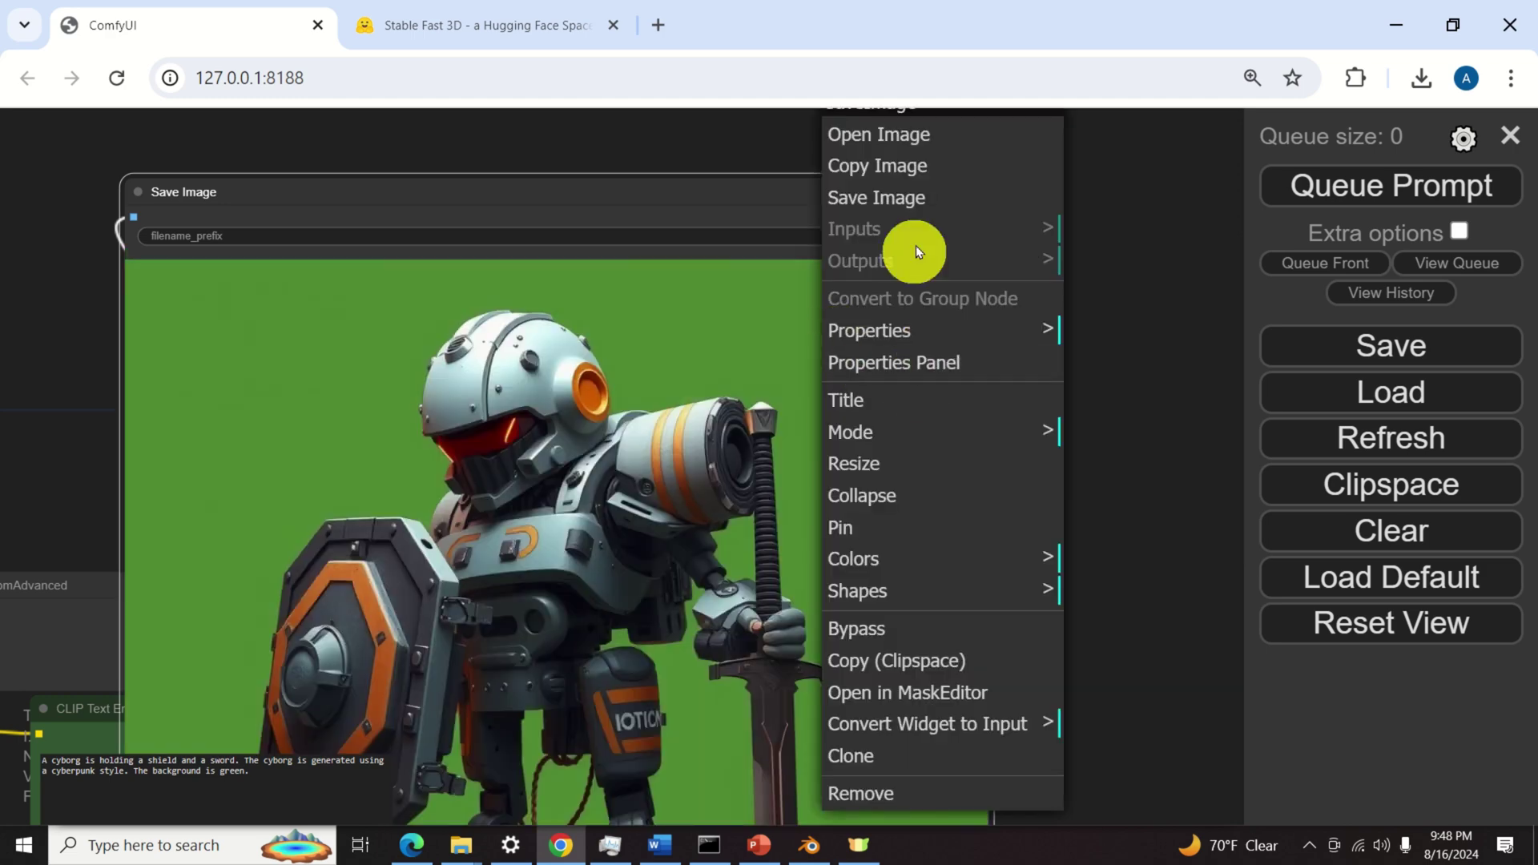
scroll(941, 180, "down", 5)
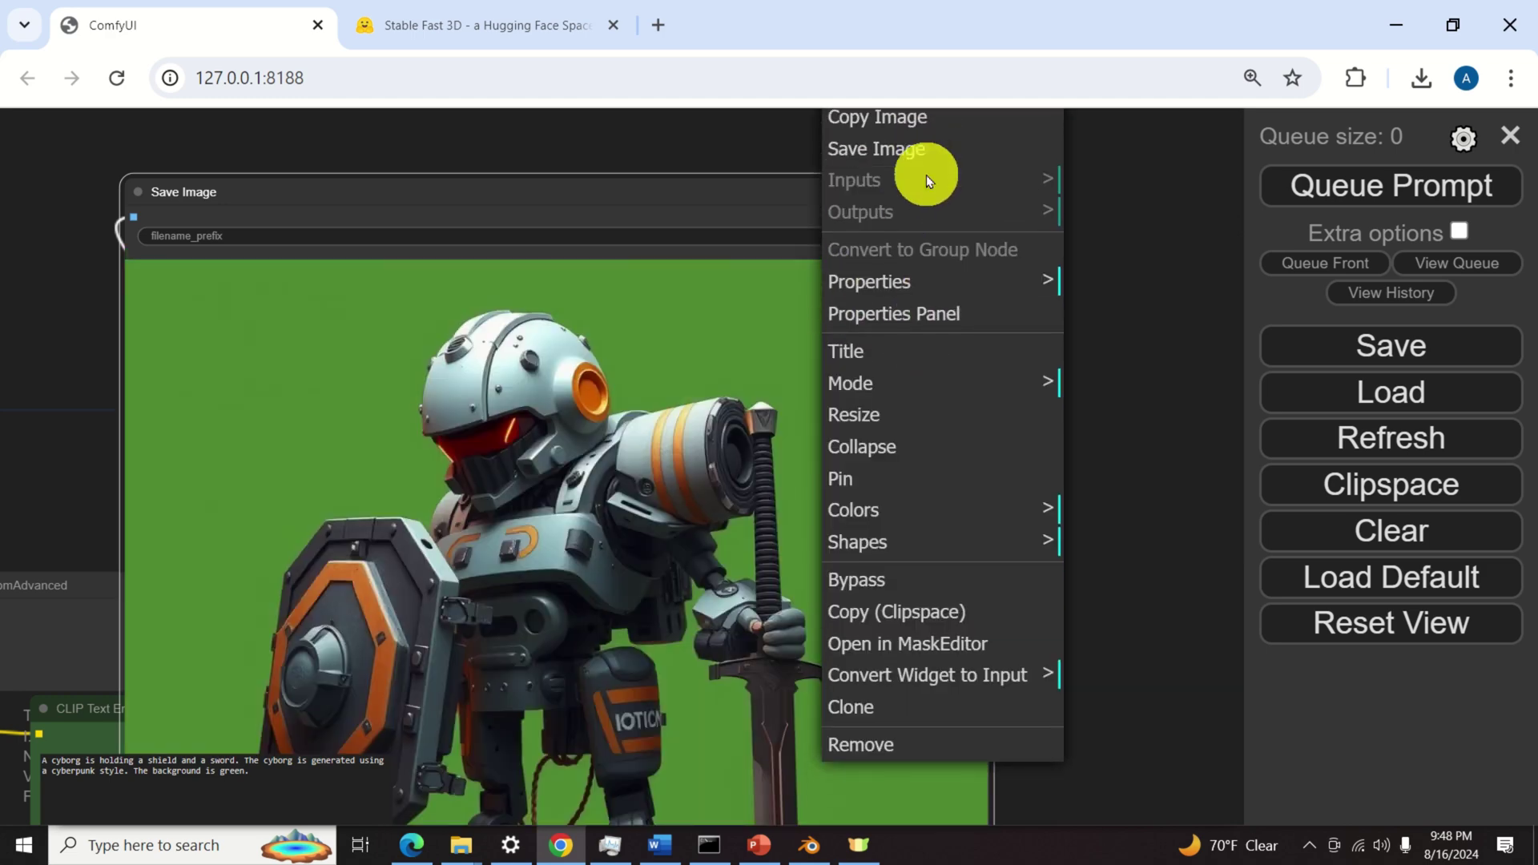
left_click(932, 153)
Enlarge the knight image in the results grid and save it to the computer.
left_click_drag(1076, 526, 1185, 515)
scroll(550, 523, "down", 2)
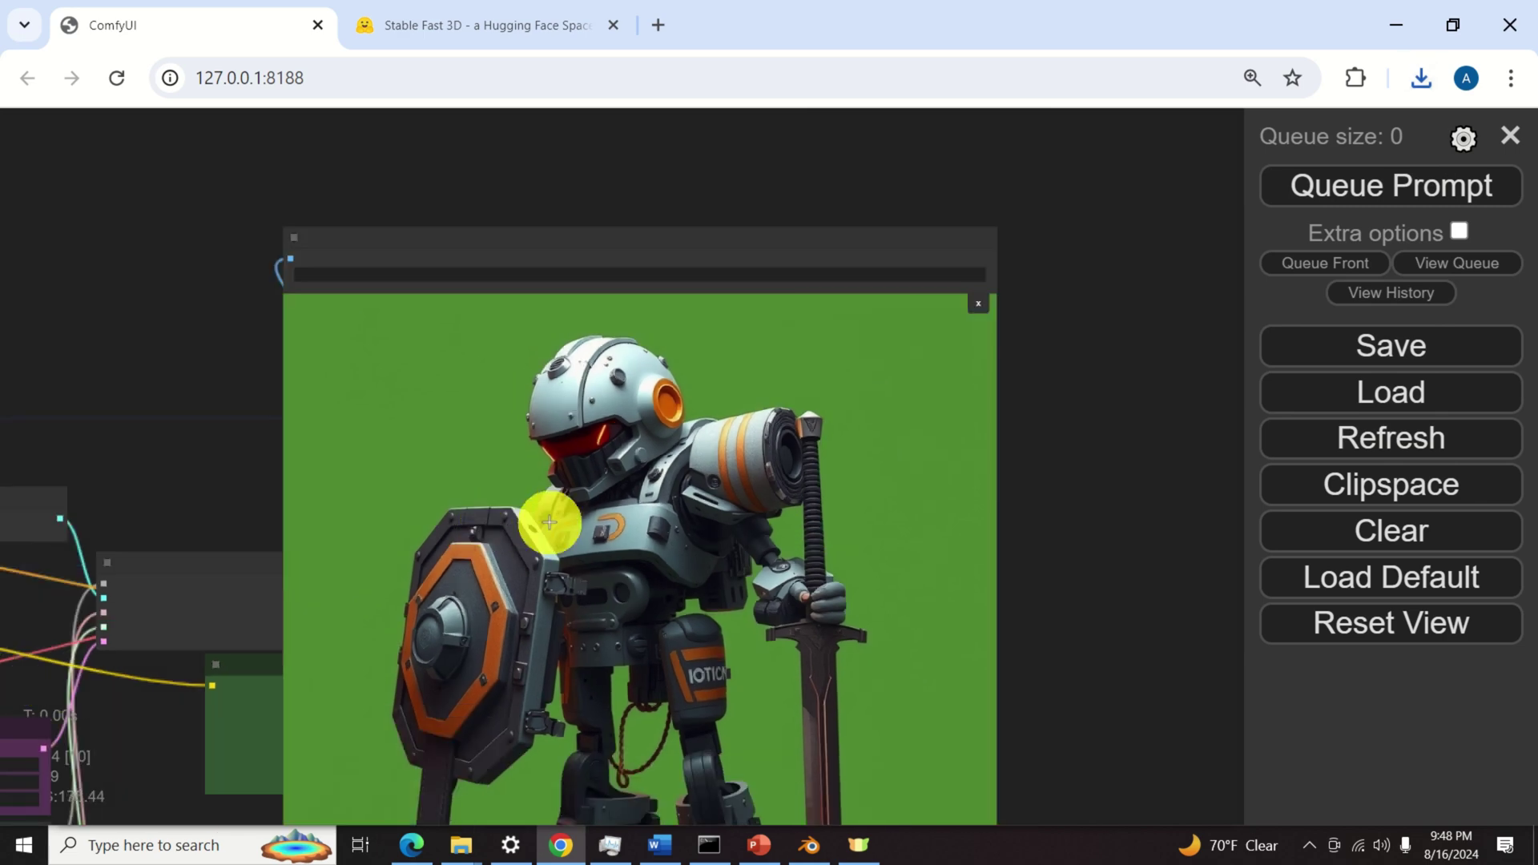
scroll(550, 523, "down", 1)
left_click(902, 343)
left_click(459, 476)
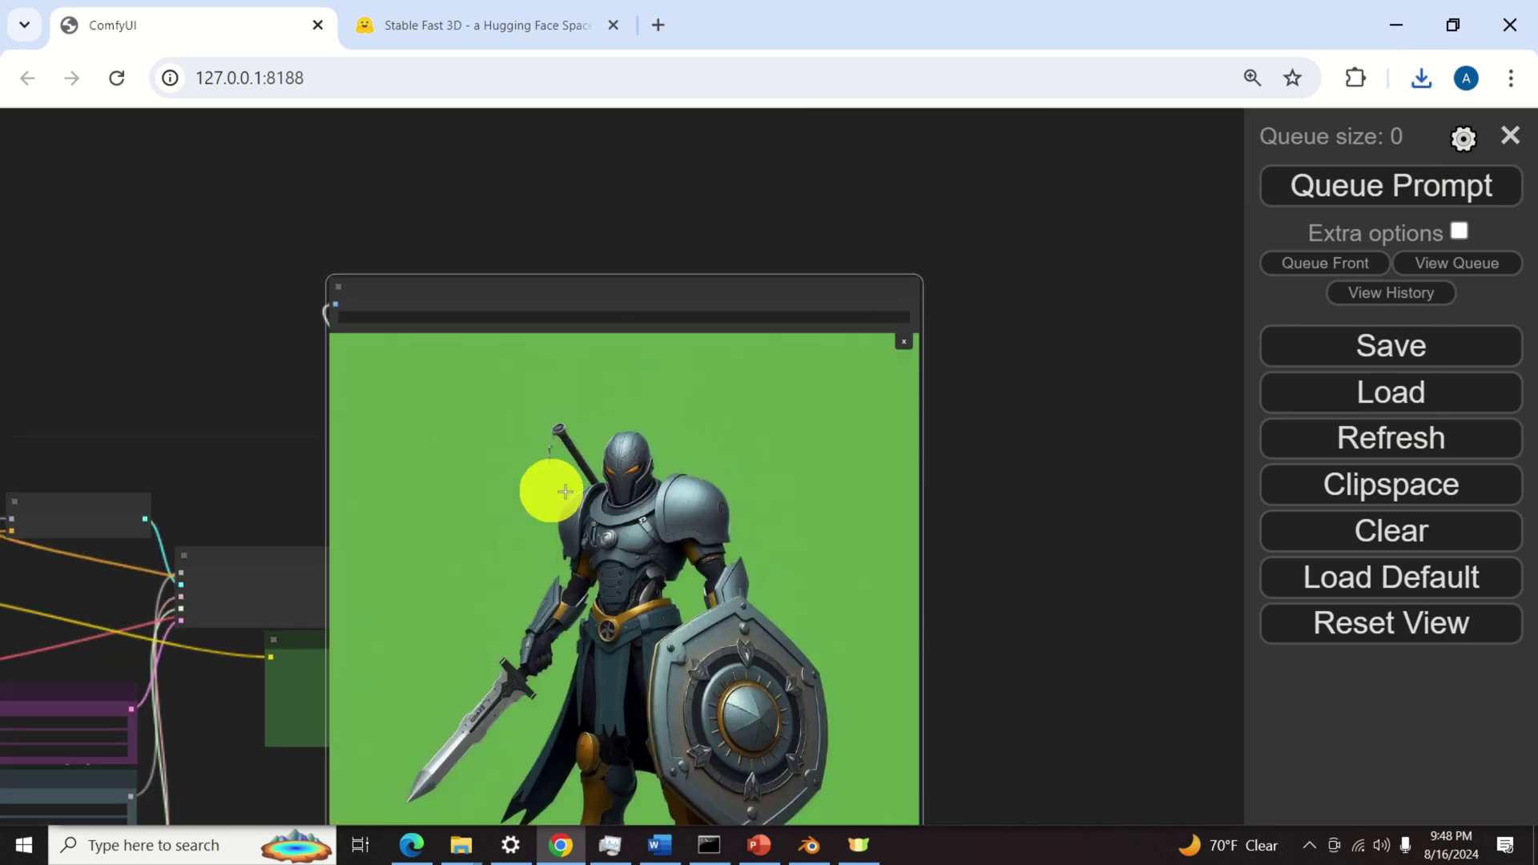
right_click(589, 493)
left_click(691, 202)
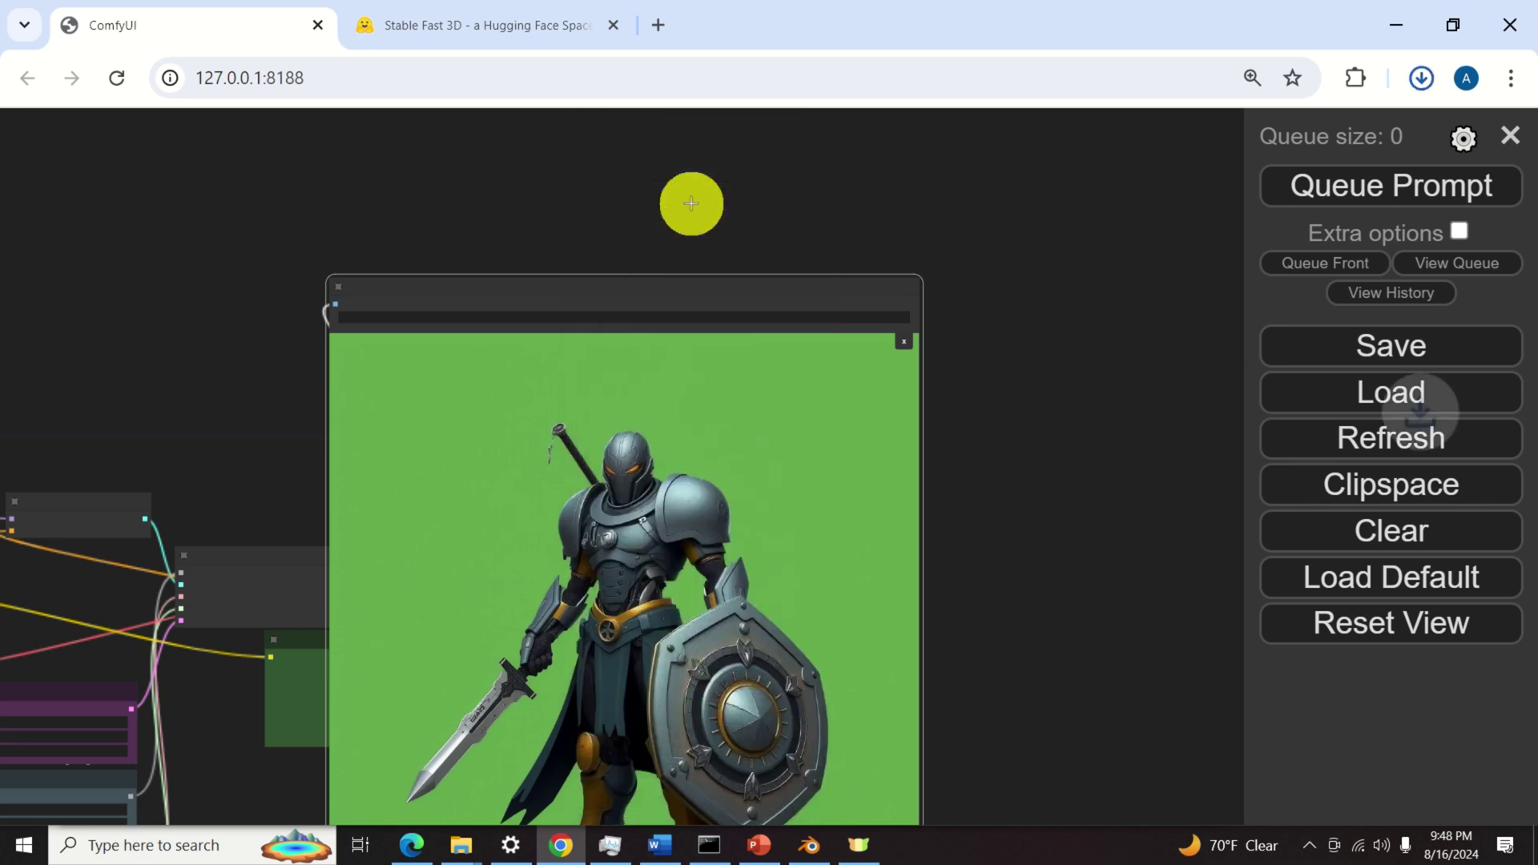
Save the red knight image from the grid of three results.
scroll(790, 481, "down", 3)
left_click_drag(887, 577, 888, 341)
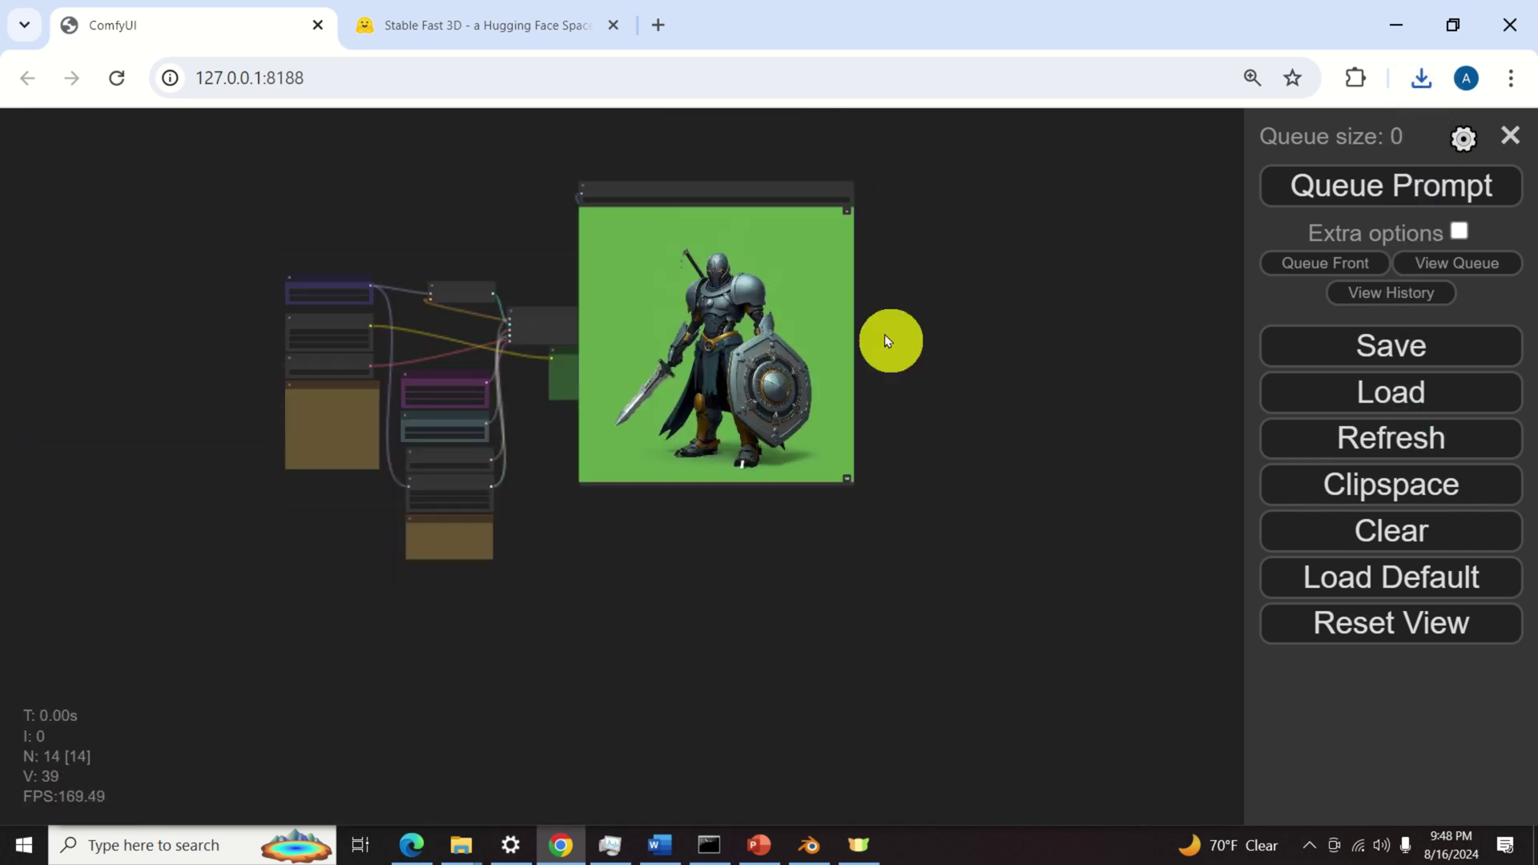
left_click(849, 219)
scroll(641, 433, "up", 5)
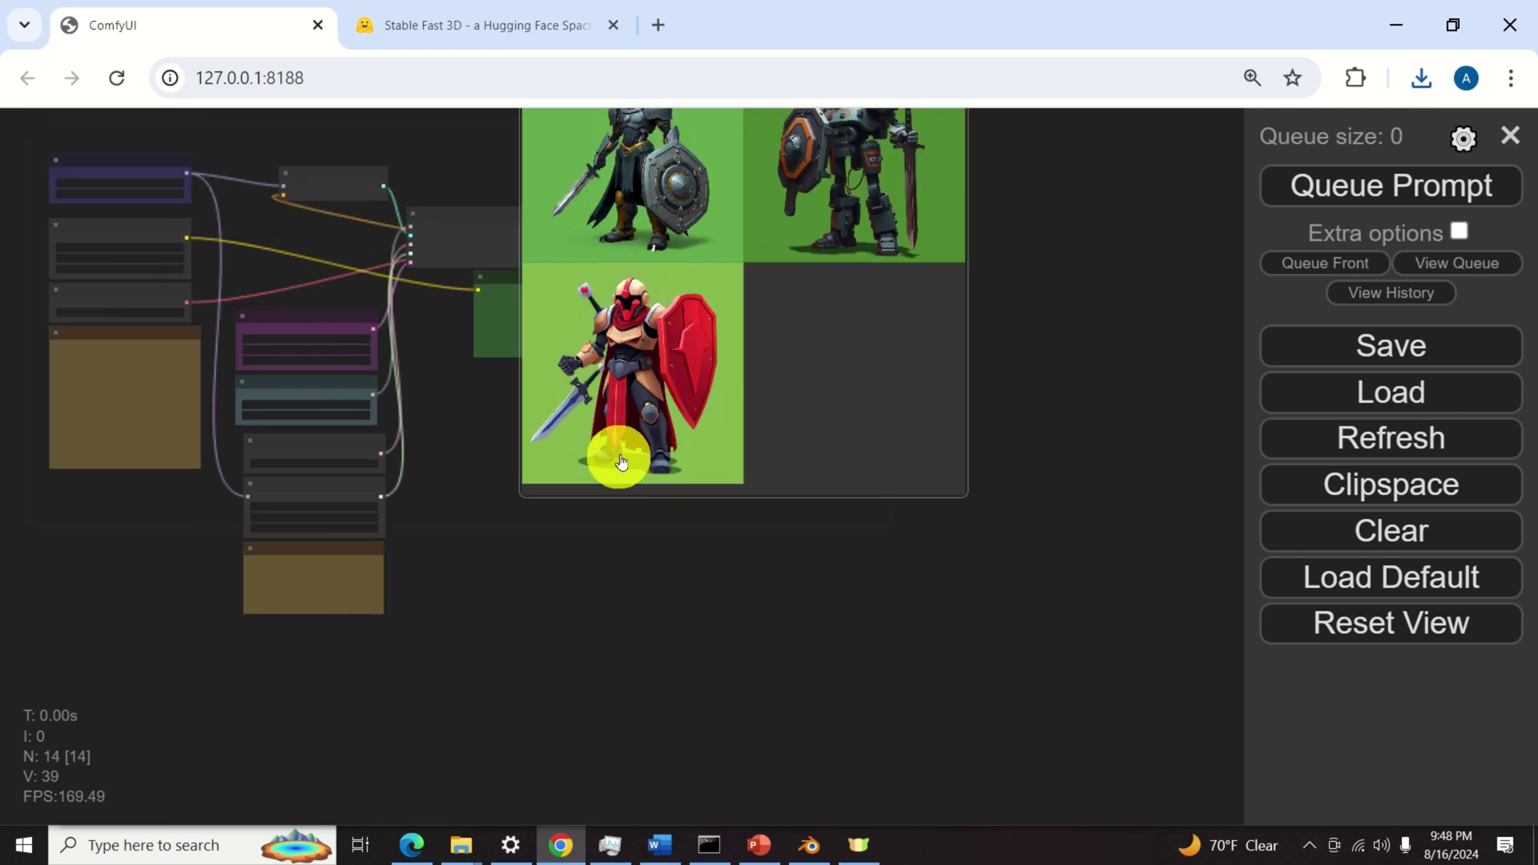
right_click(657, 321)
scroll(705, 337, "down", 1)
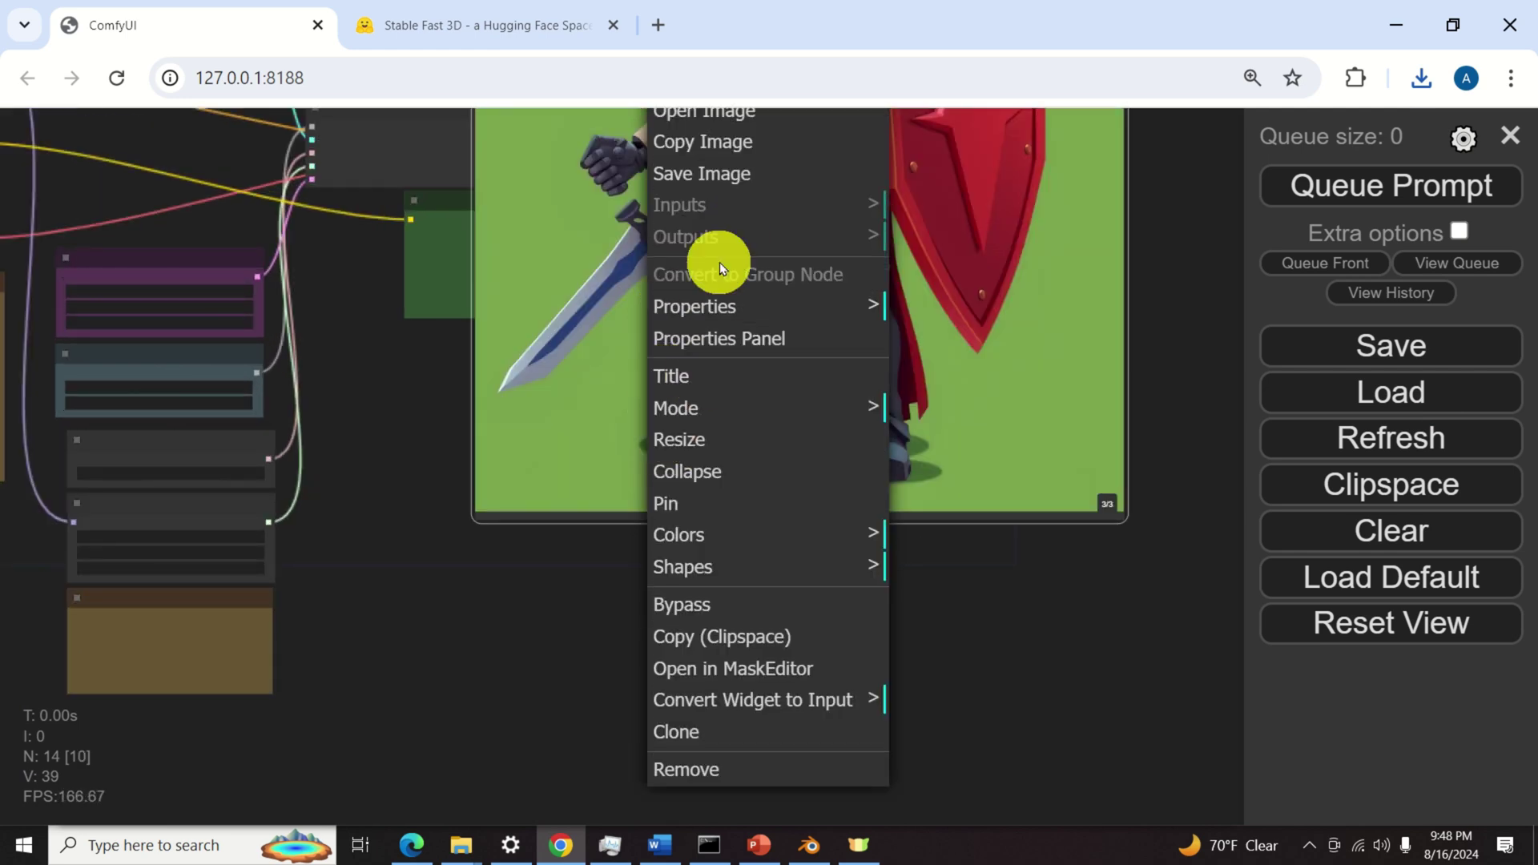
scroll(721, 265, "up", 1)
left_click(736, 208)
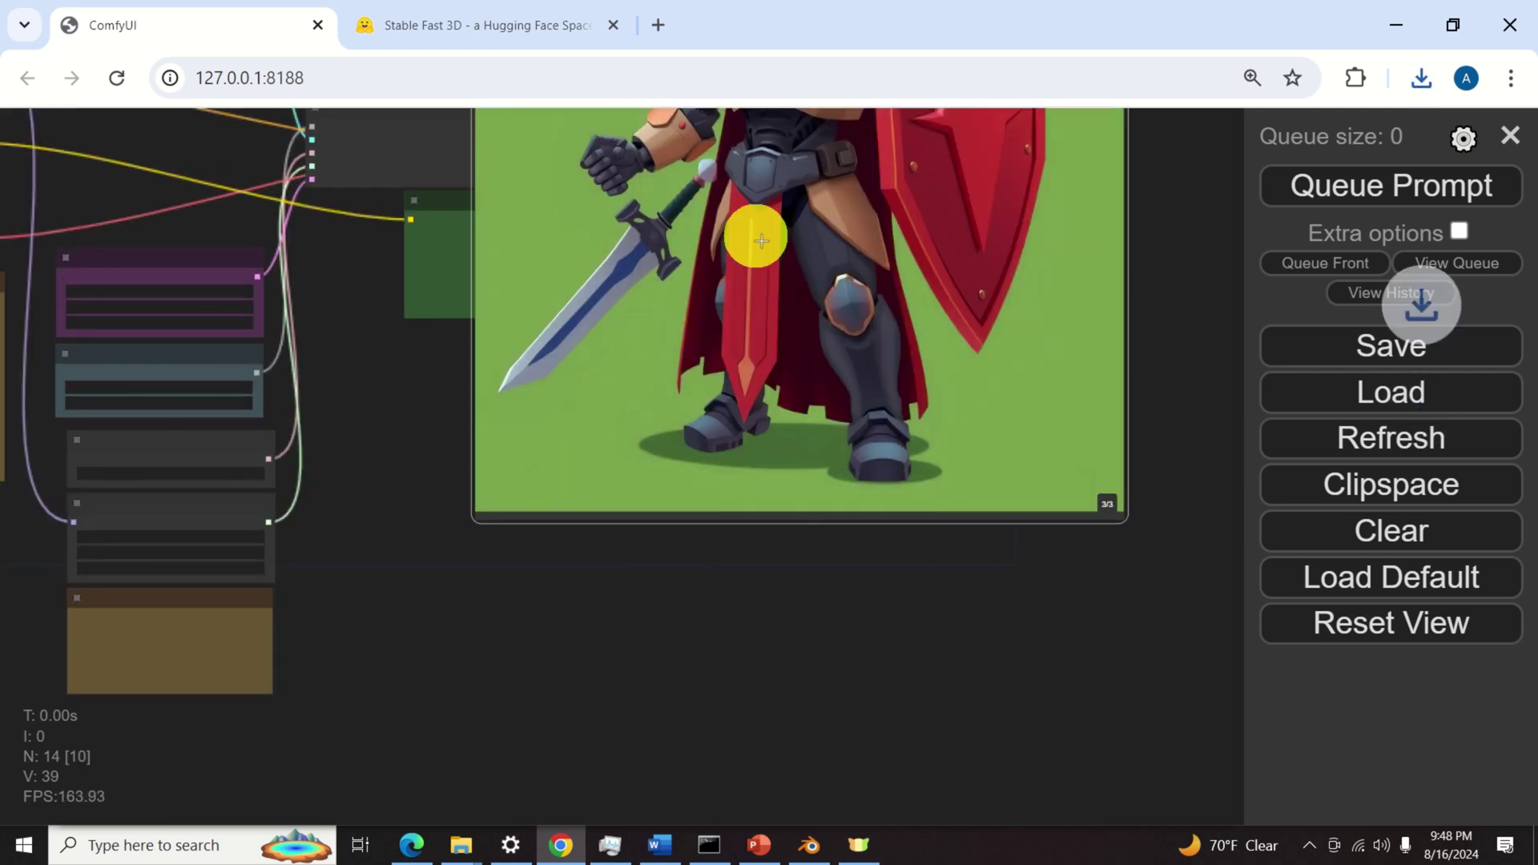
Replace the input with ComfyUI_00079_.png and remove the robot's background.
left_click(476, 25)
left_click(384, 320)
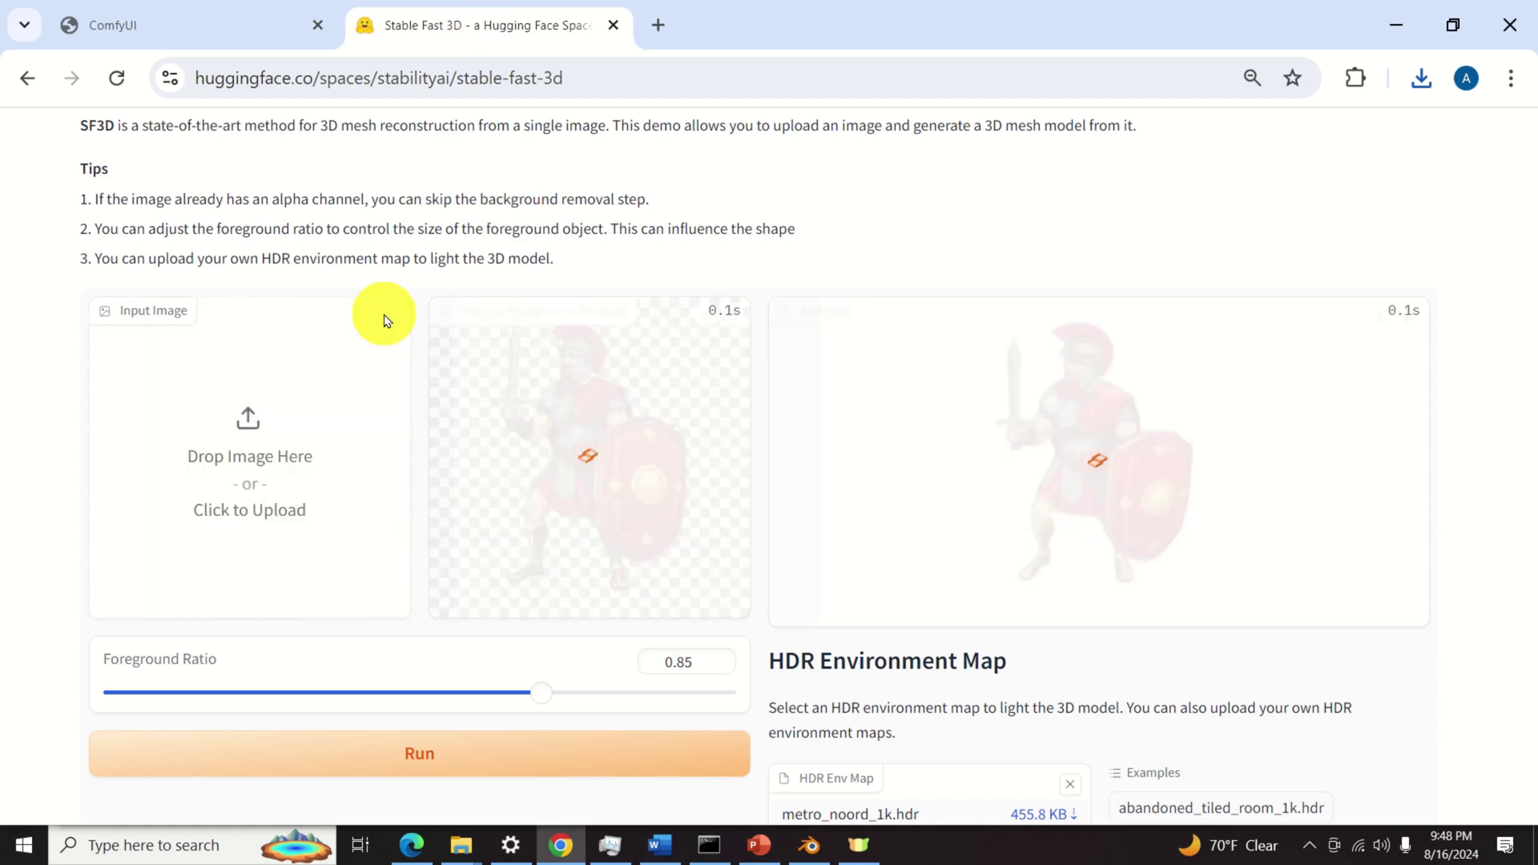
left_click(417, 404)
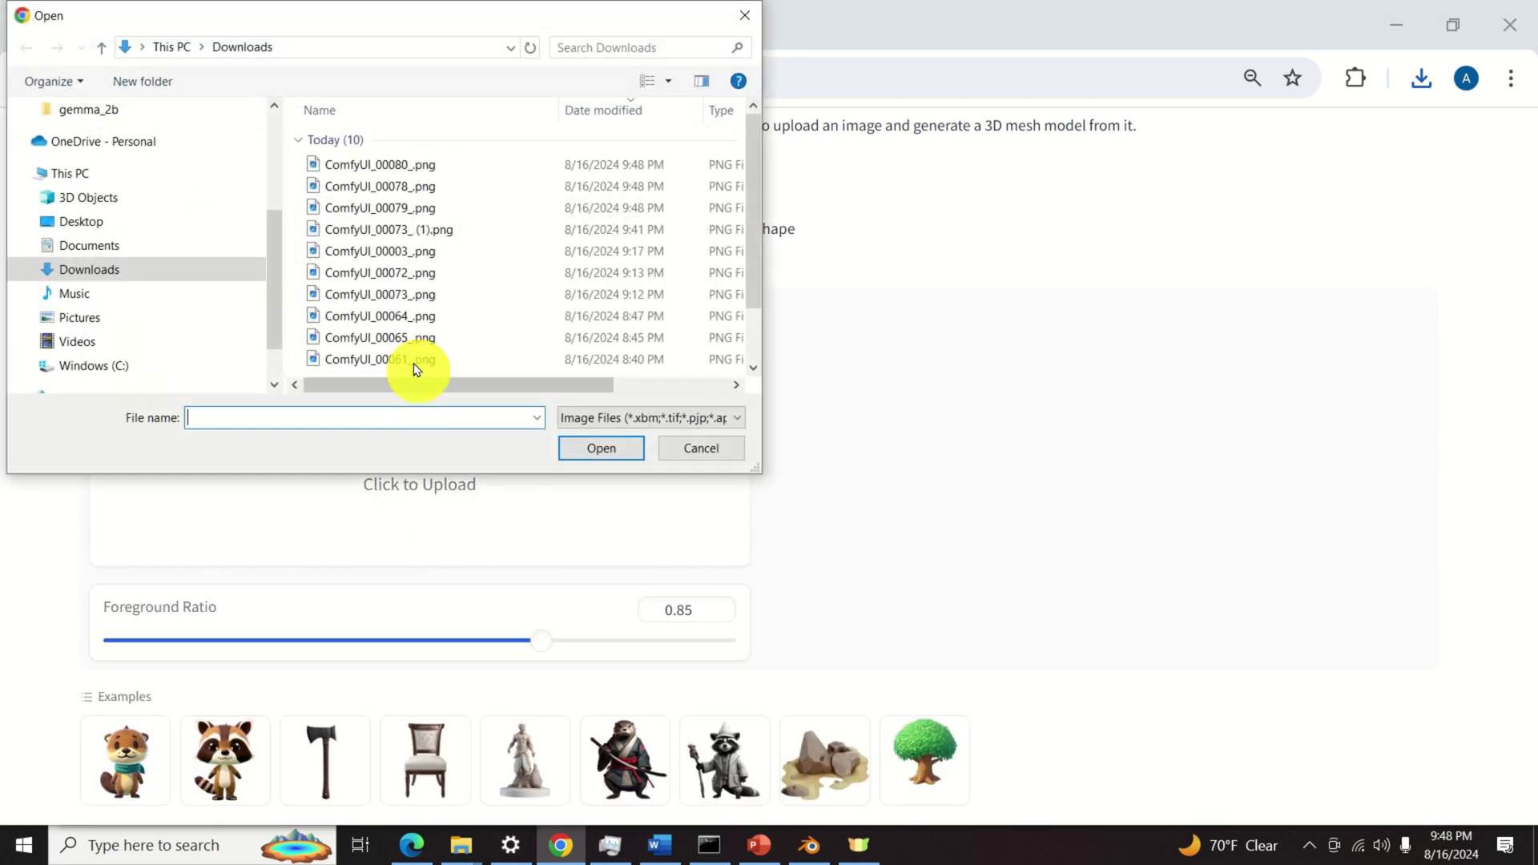
left_click(385, 208)
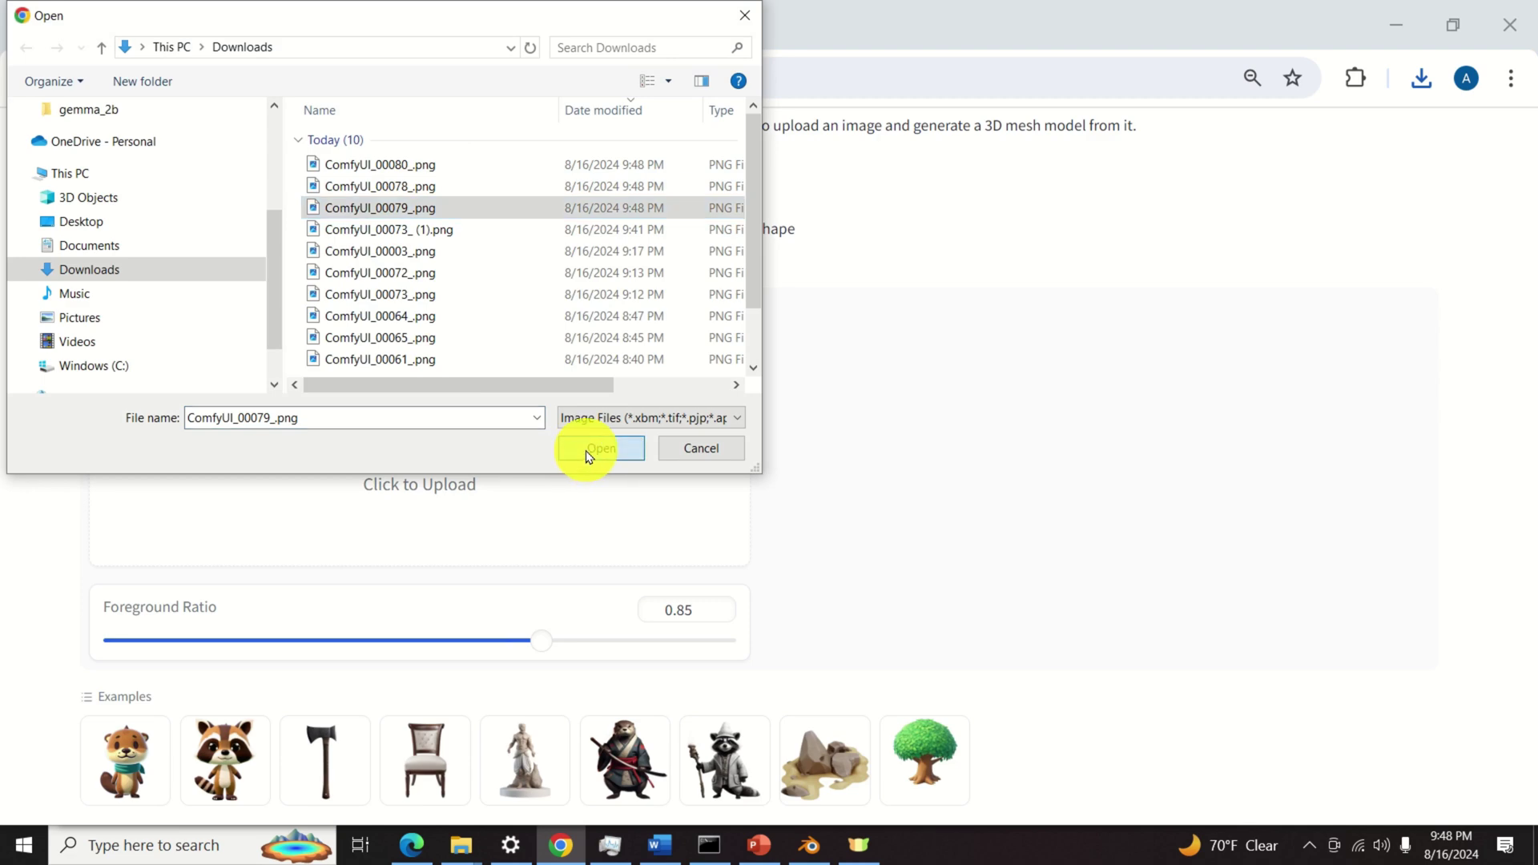
left_click(589, 448)
scroll(573, 471, "down", 5)
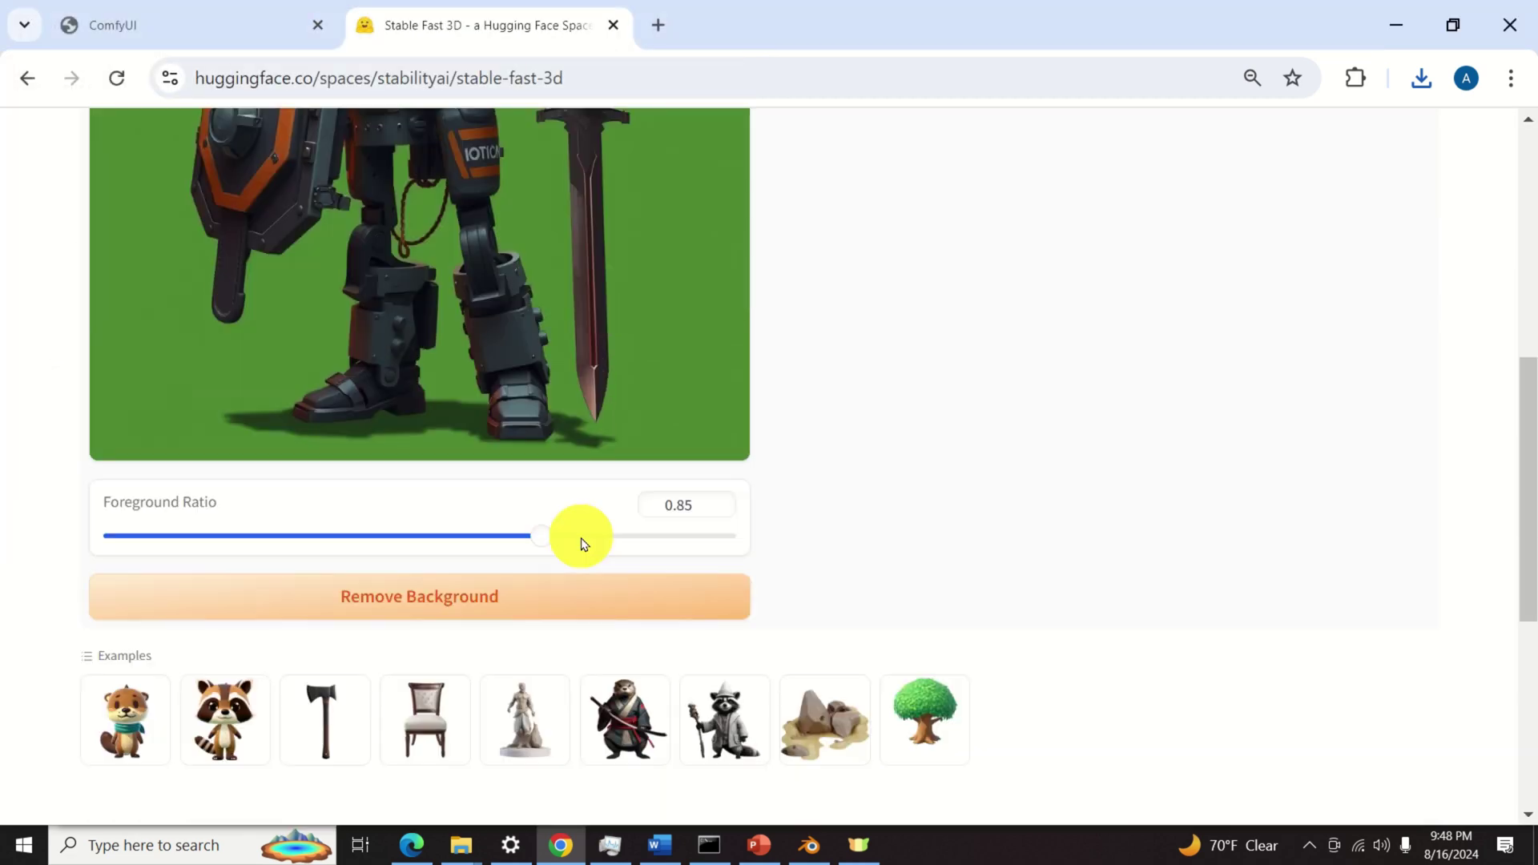
left_click(505, 598)
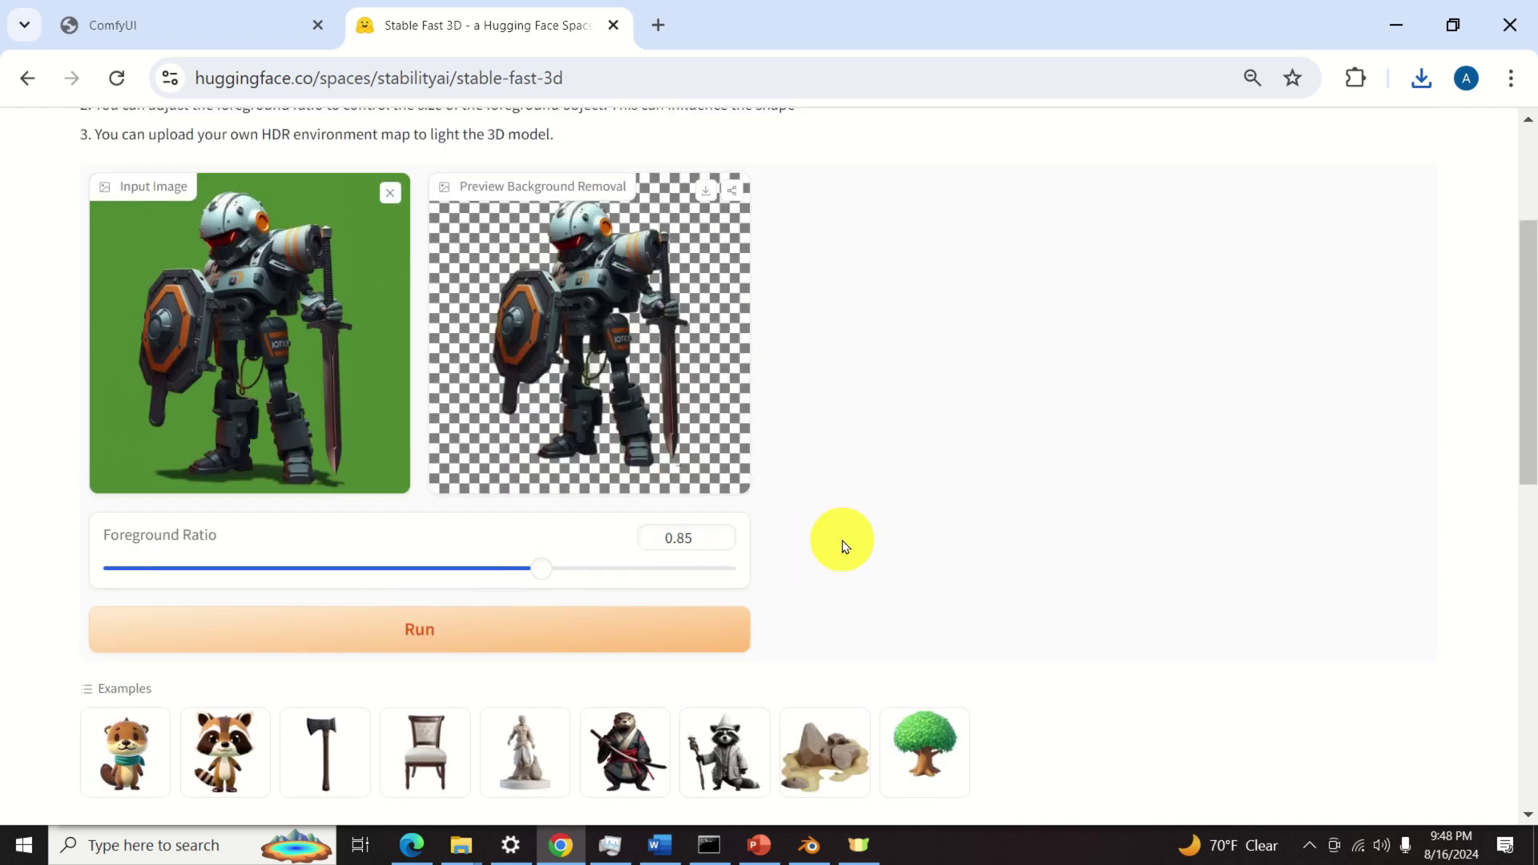
left_click(642, 633)
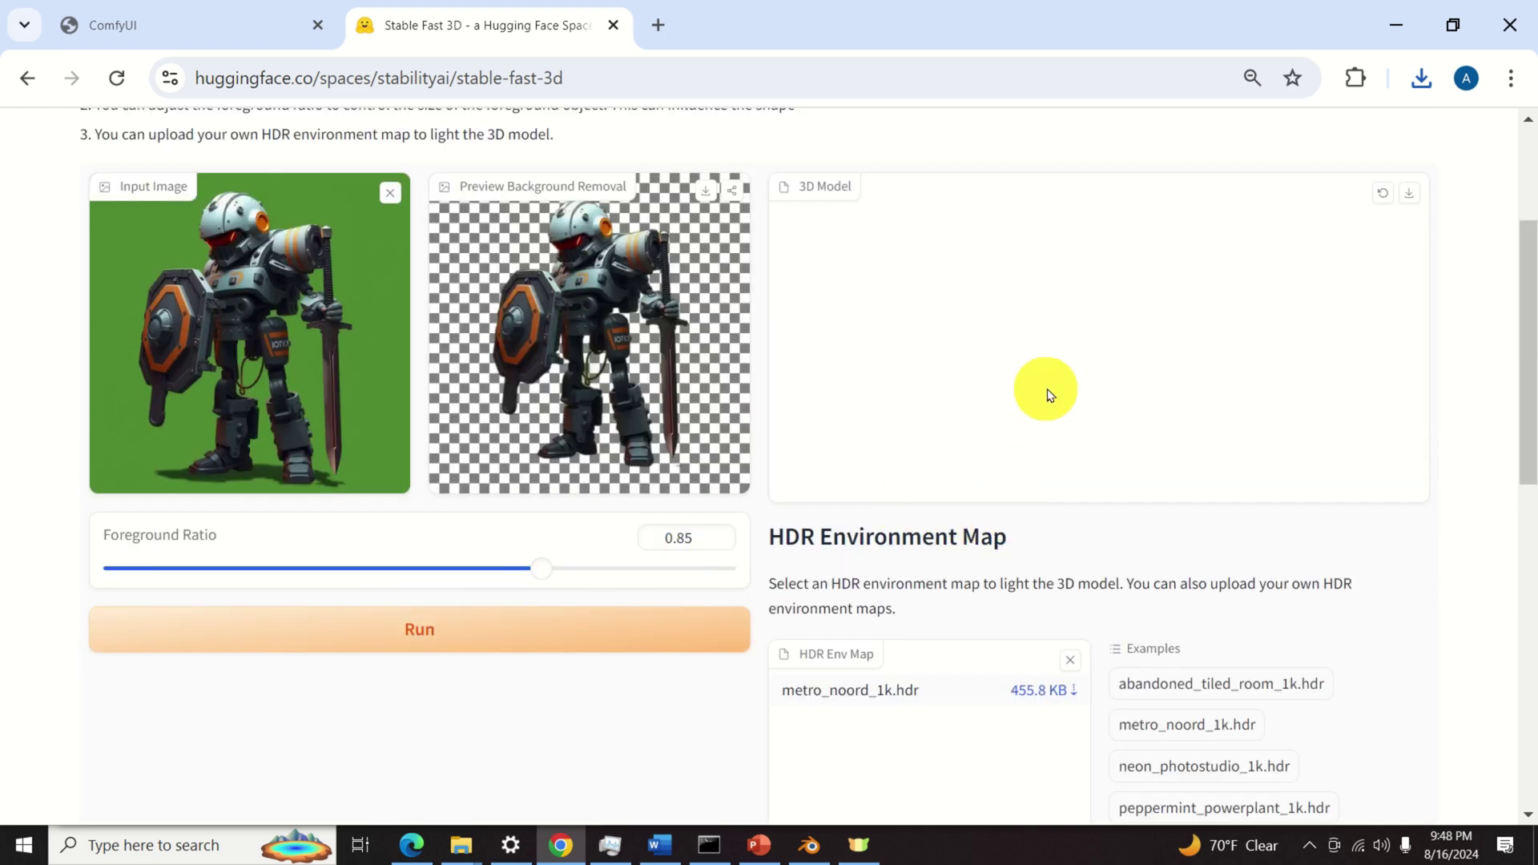
Generate the robot's 3D model, orbit it, and open tmplgn_ir55.glb in 3D Viewer.
scroll(1014, 373, "up", 3)
scroll(989, 468, "down", 1)
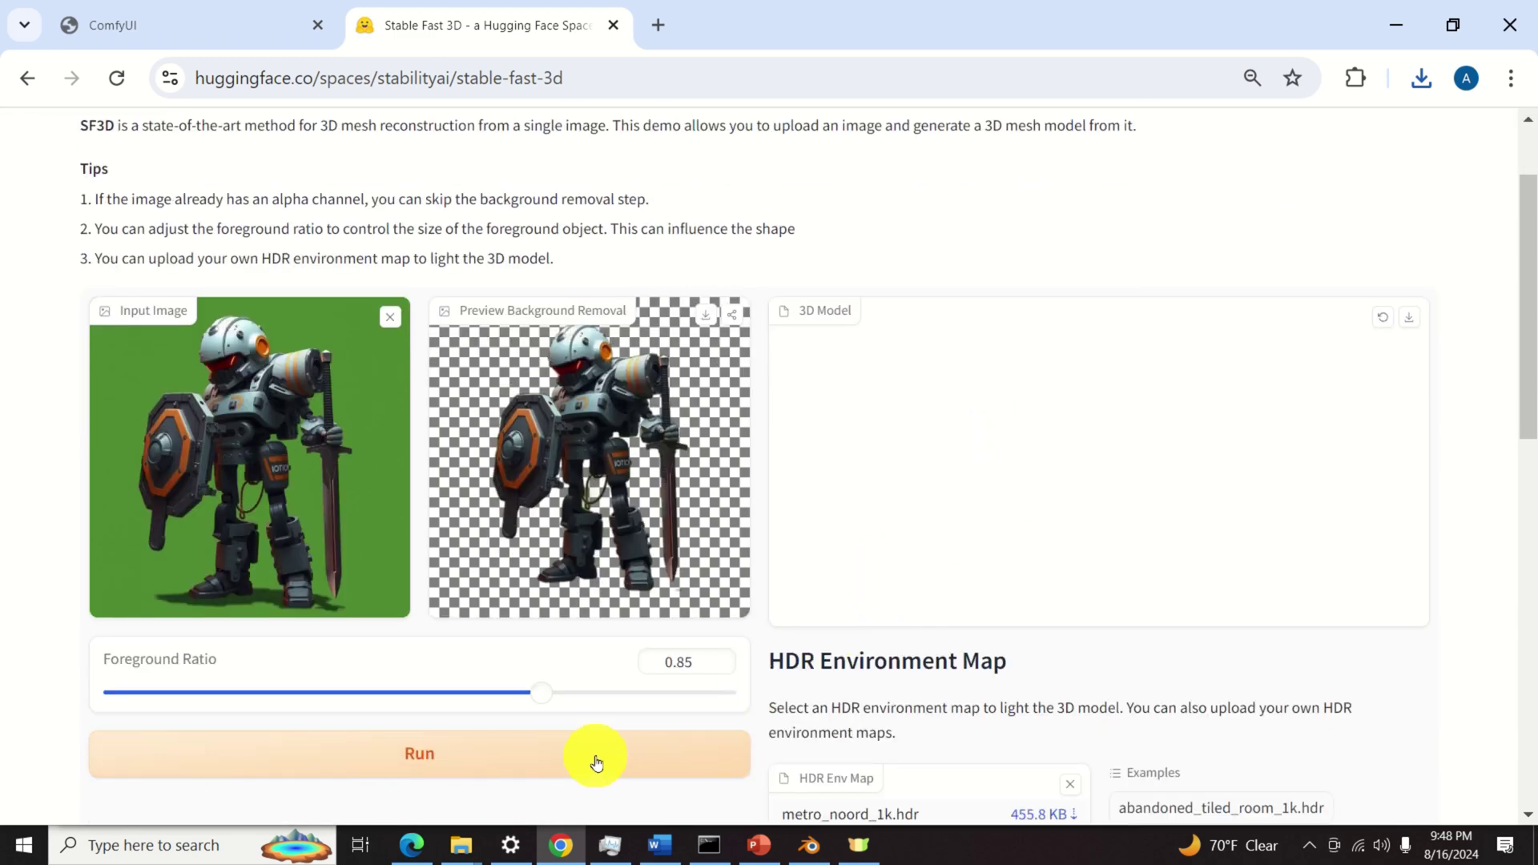
left_click(596, 762)
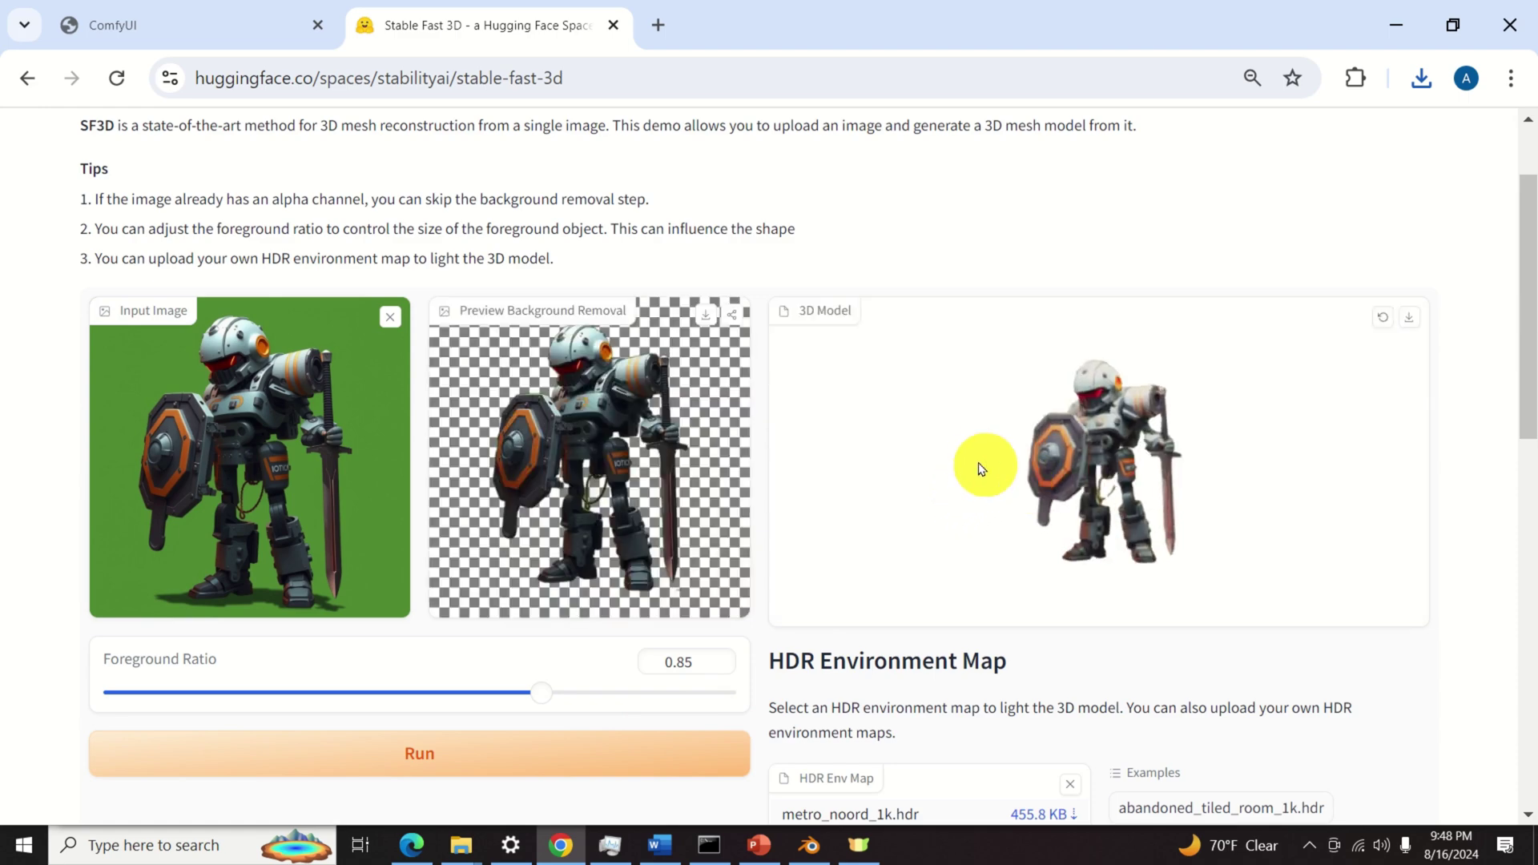
left_click_drag(986, 464, 1222, 431)
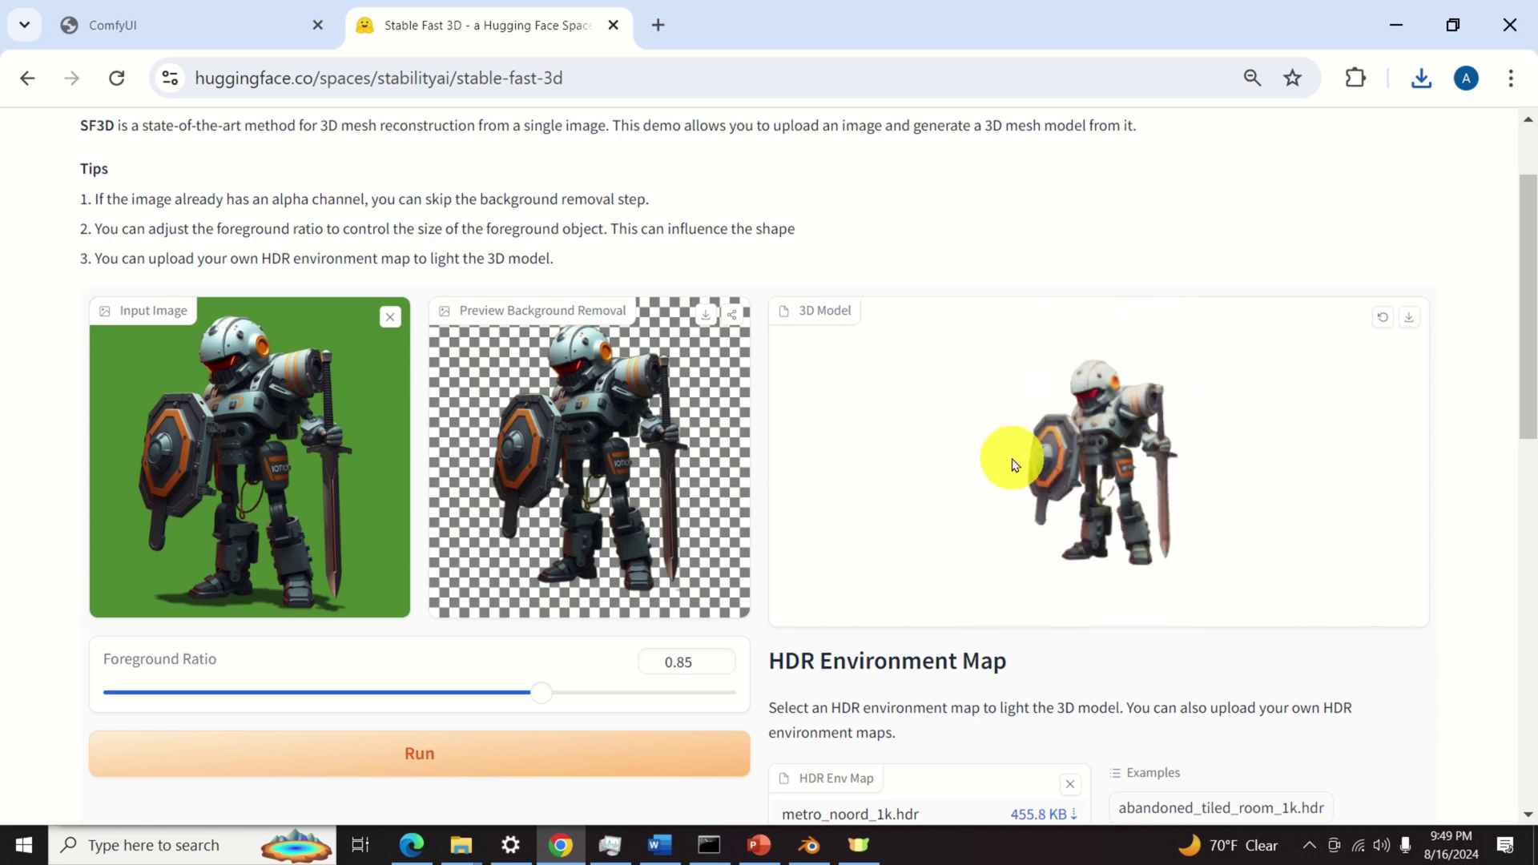
left_click_drag(1014, 465, 1144, 459)
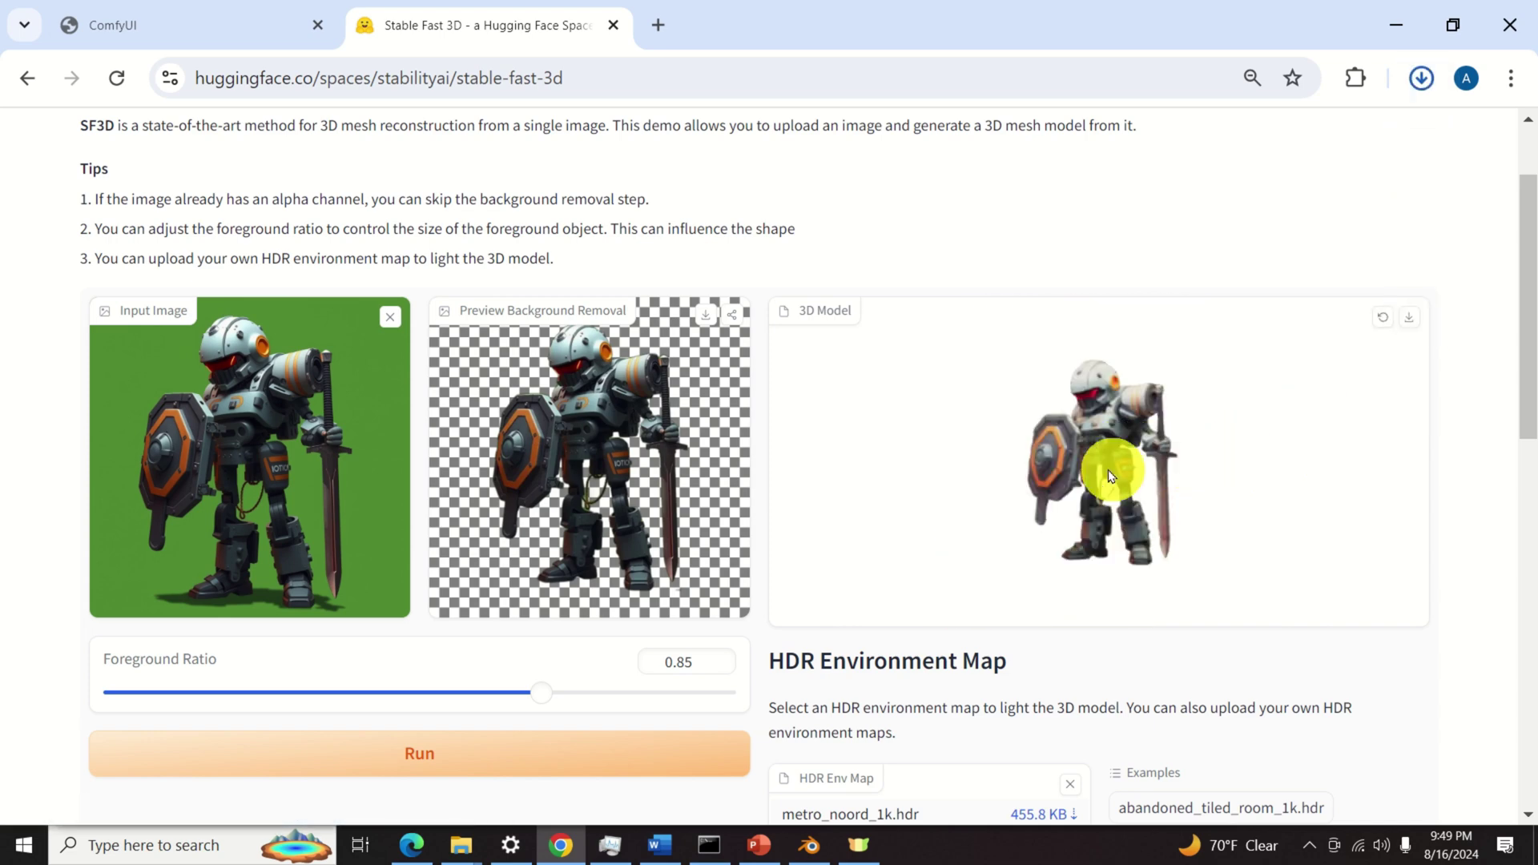
left_click(1418, 85)
left_click(1199, 136)
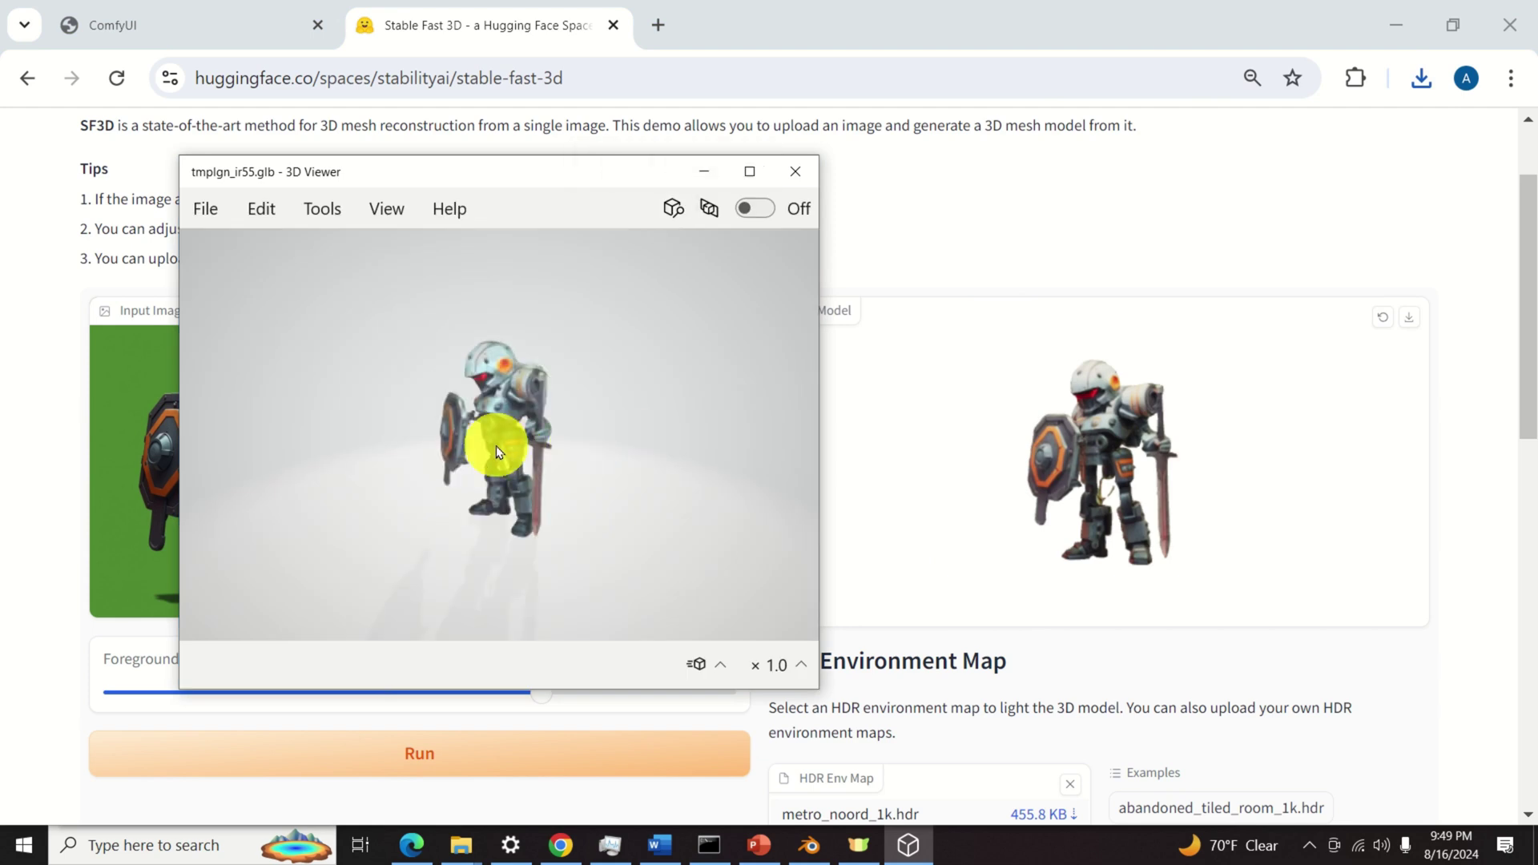
Orbit the robot model in 3D Viewer, then close the viewer.
mouse_move(495, 436)
left_mouse_down()
mouse_move(549, 395)
mouse_move(686, 440)
mouse_move(361, 422)
mouse_move(493, 440)
left_mouse_up()
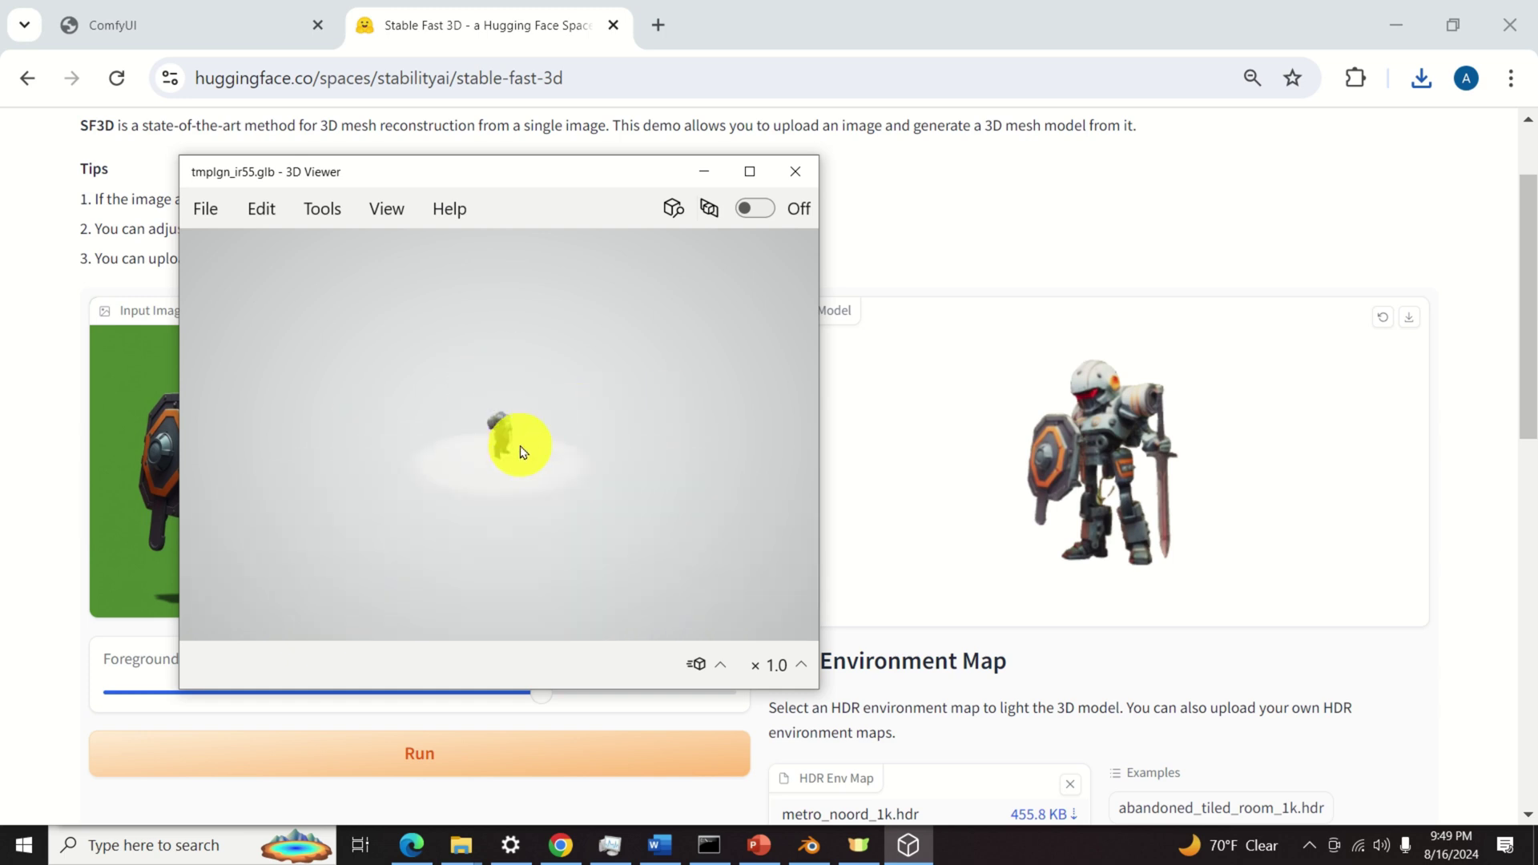
left_click(796, 171)
Replace the input with ComfyUI_00078_.png and remove the knight's background.
left_click(395, 324)
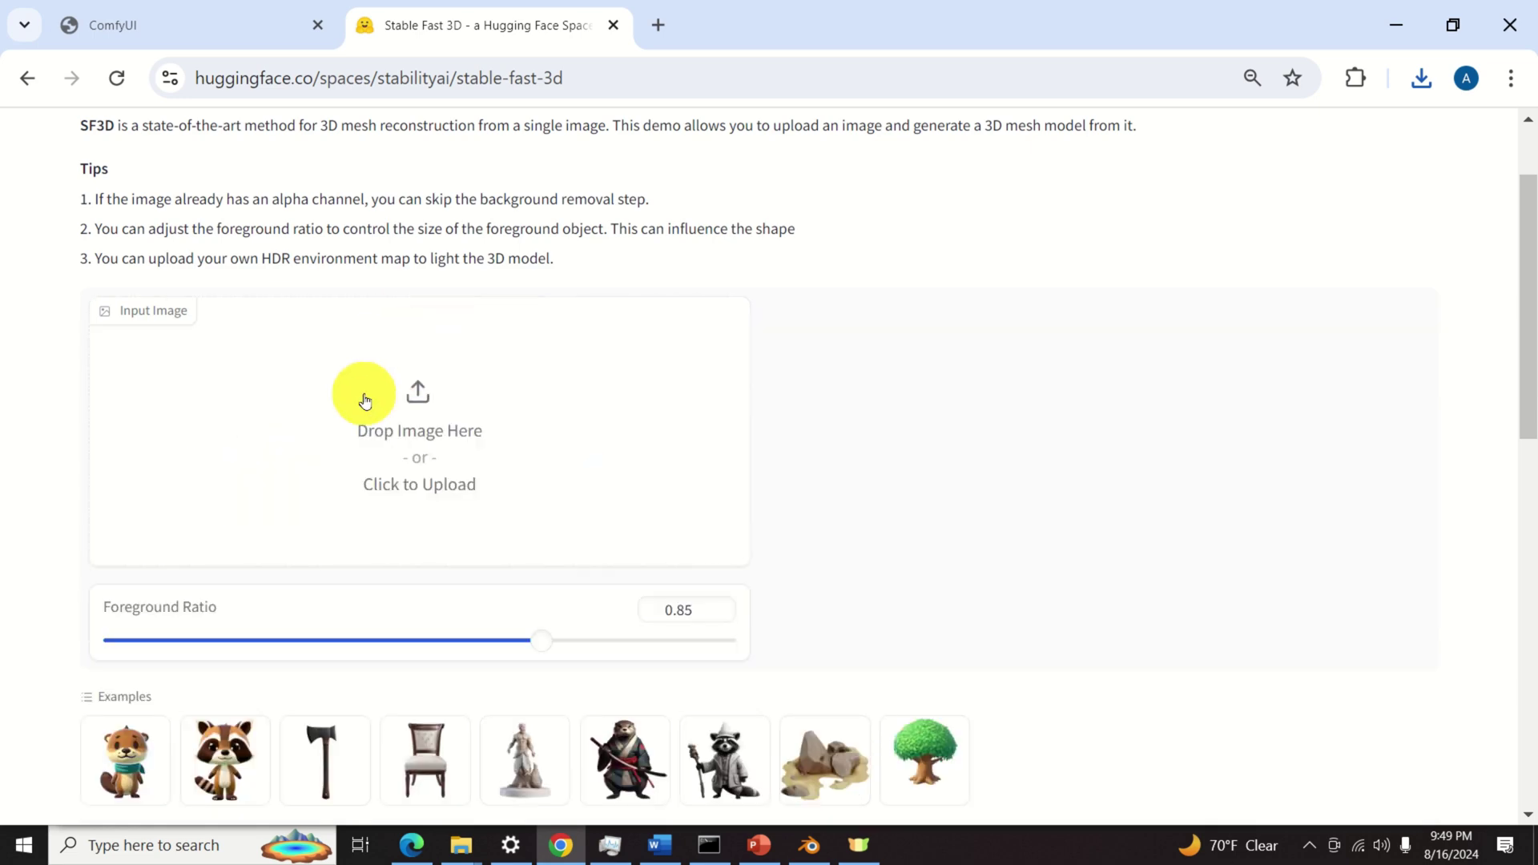
left_click(365, 400)
left_click(416, 186)
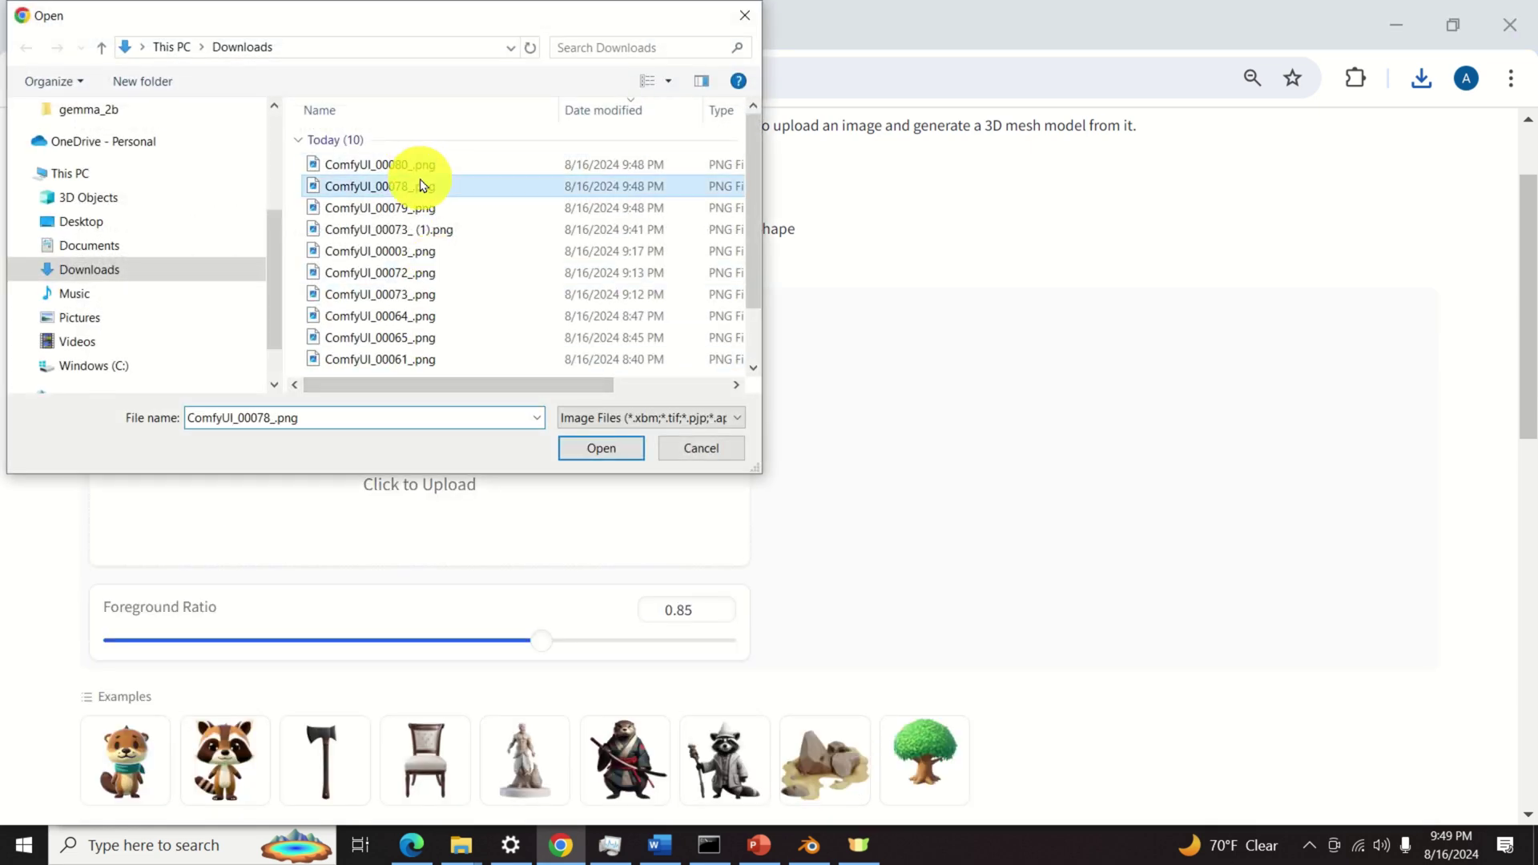
left_click(601, 447)
scroll(633, 470, "down", 3)
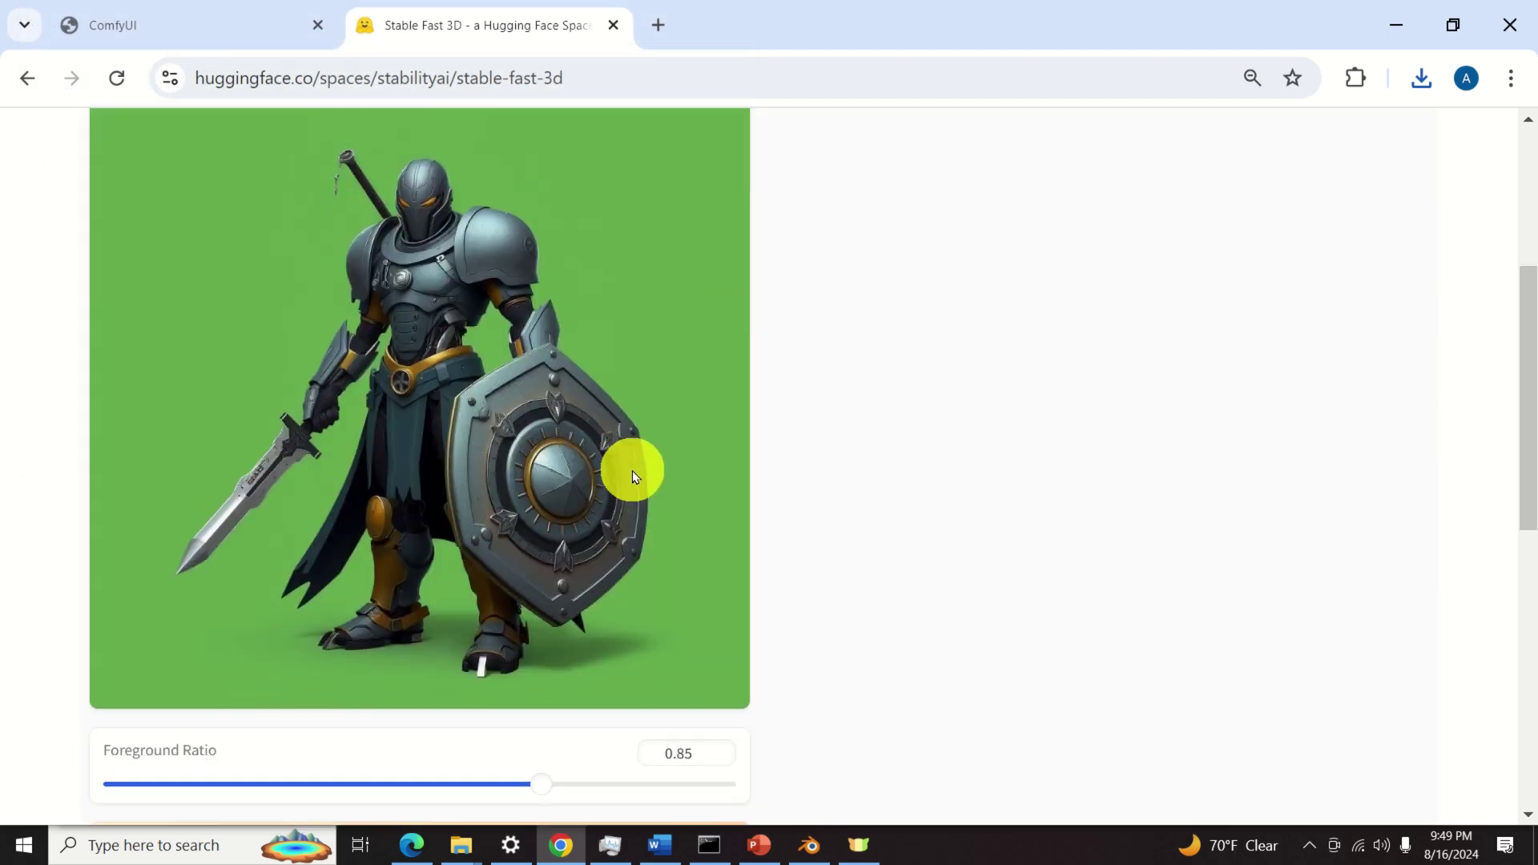
scroll(632, 472, "up", 2)
scroll(550, 629, "down", 5)
left_click(621, 585)
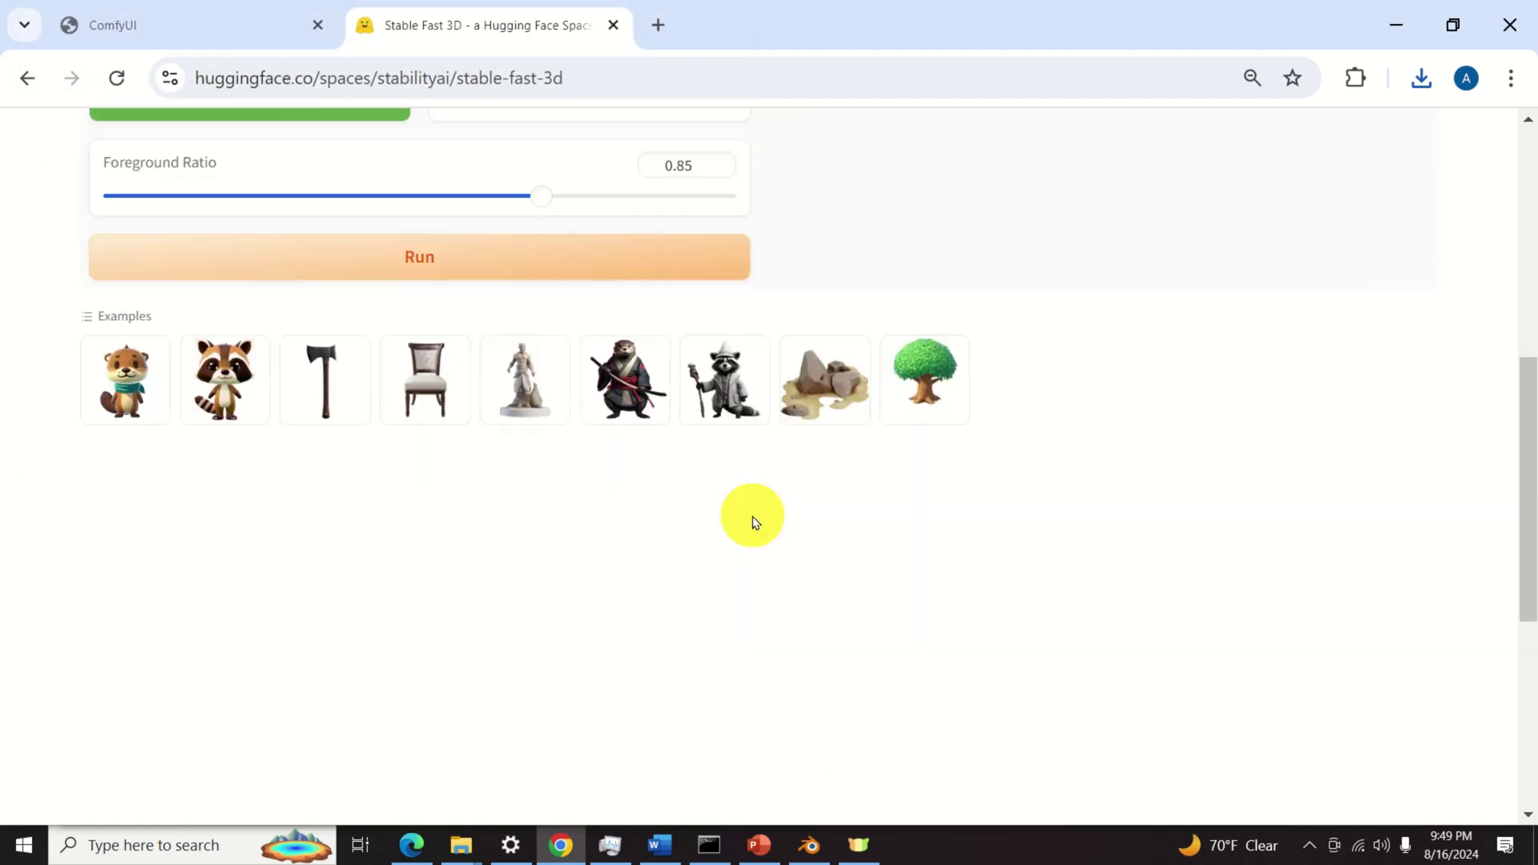
Generate the knight model, download it as tmpuc5q3ajj.glb, and view it in 3D Viewer.
scroll(753, 523, "up", 6)
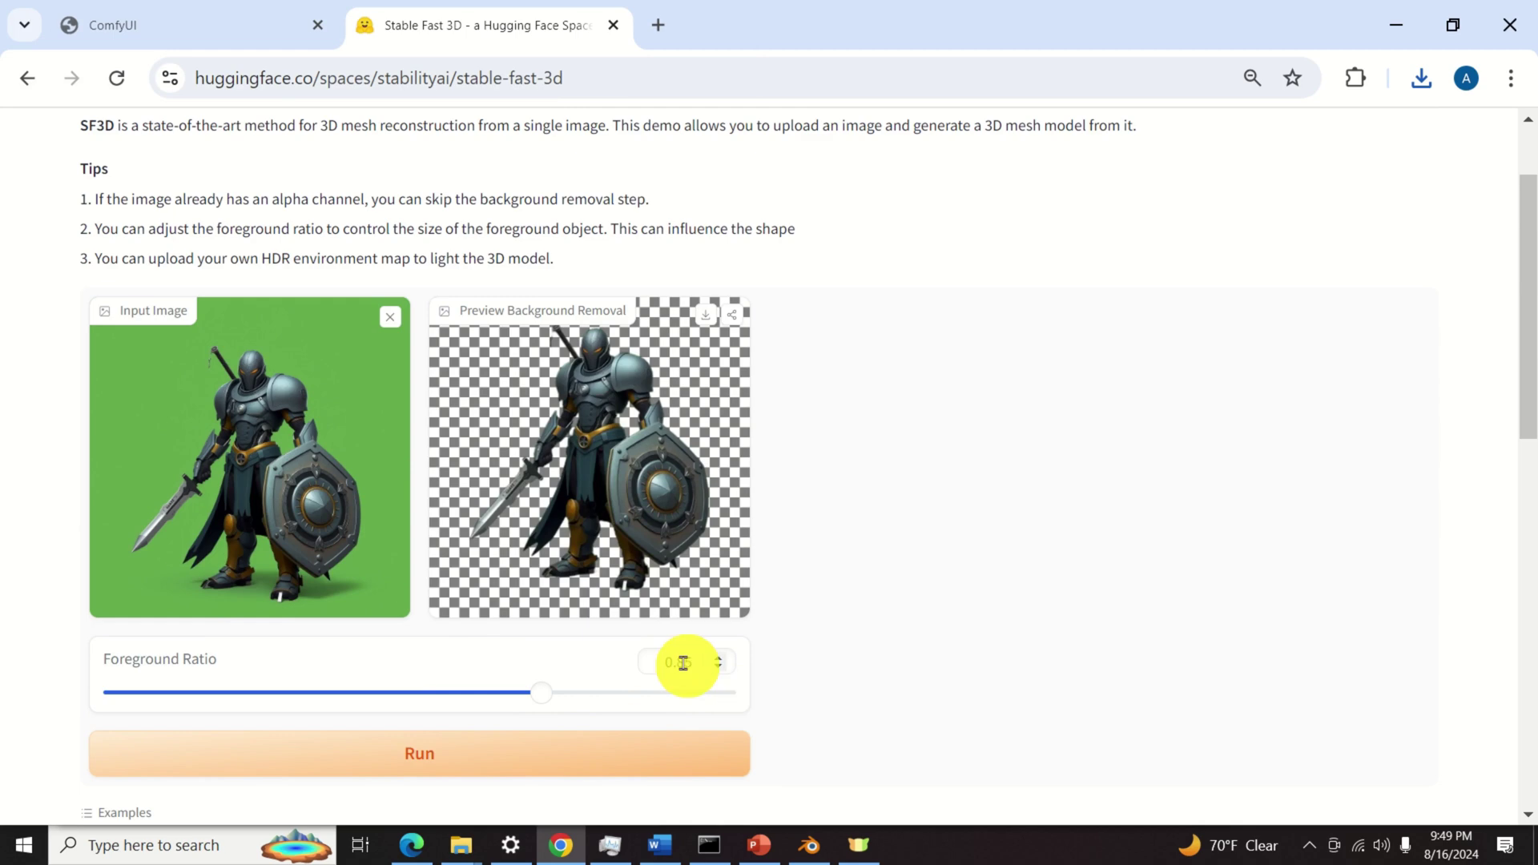
left_click(632, 749)
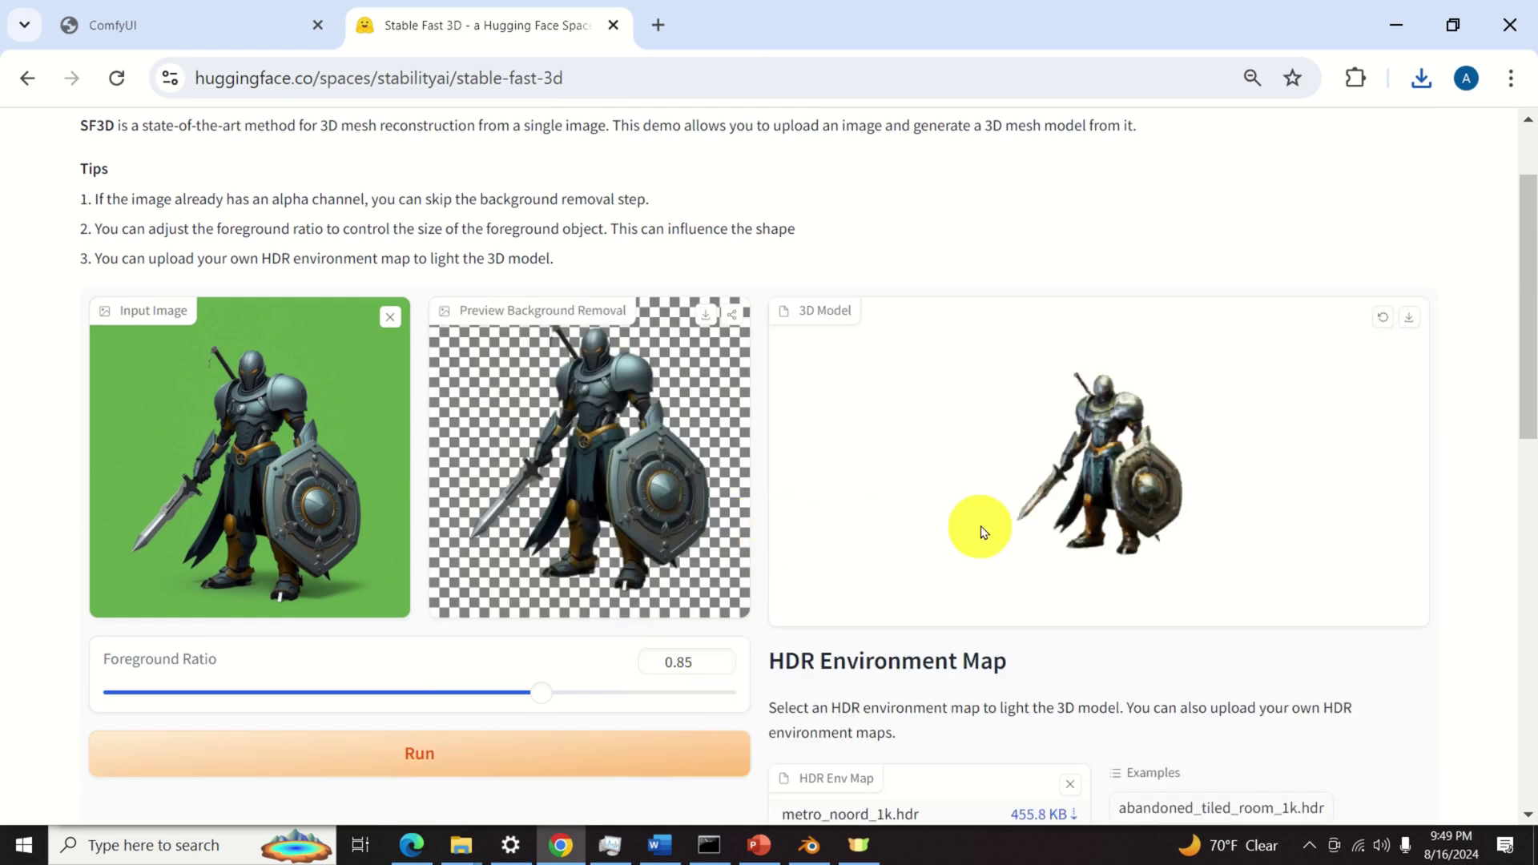
scroll(1085, 460, "up", 5)
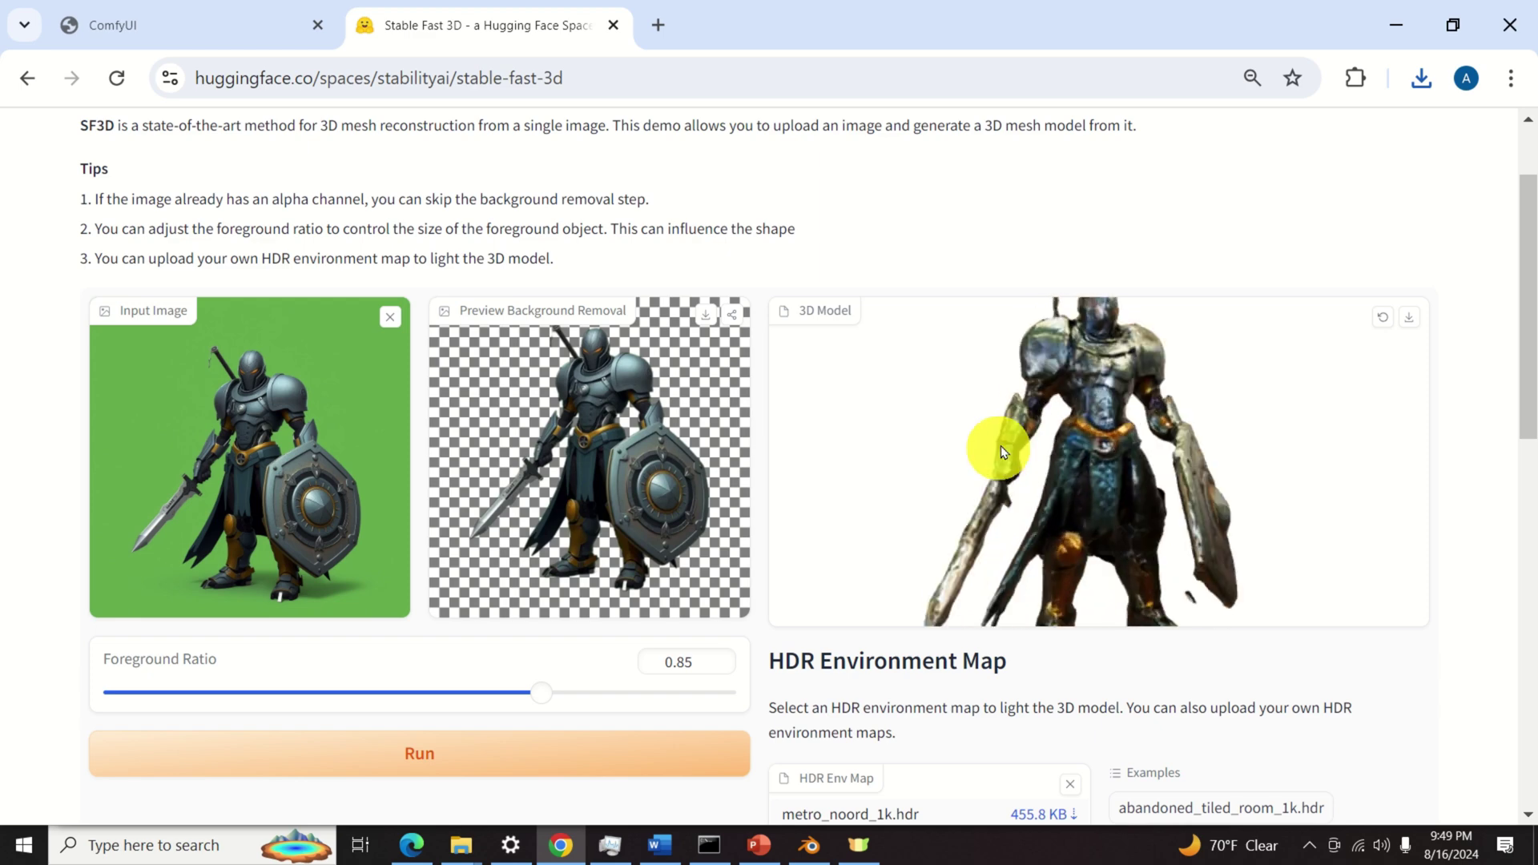
left_click_drag(1002, 453, 1226, 419)
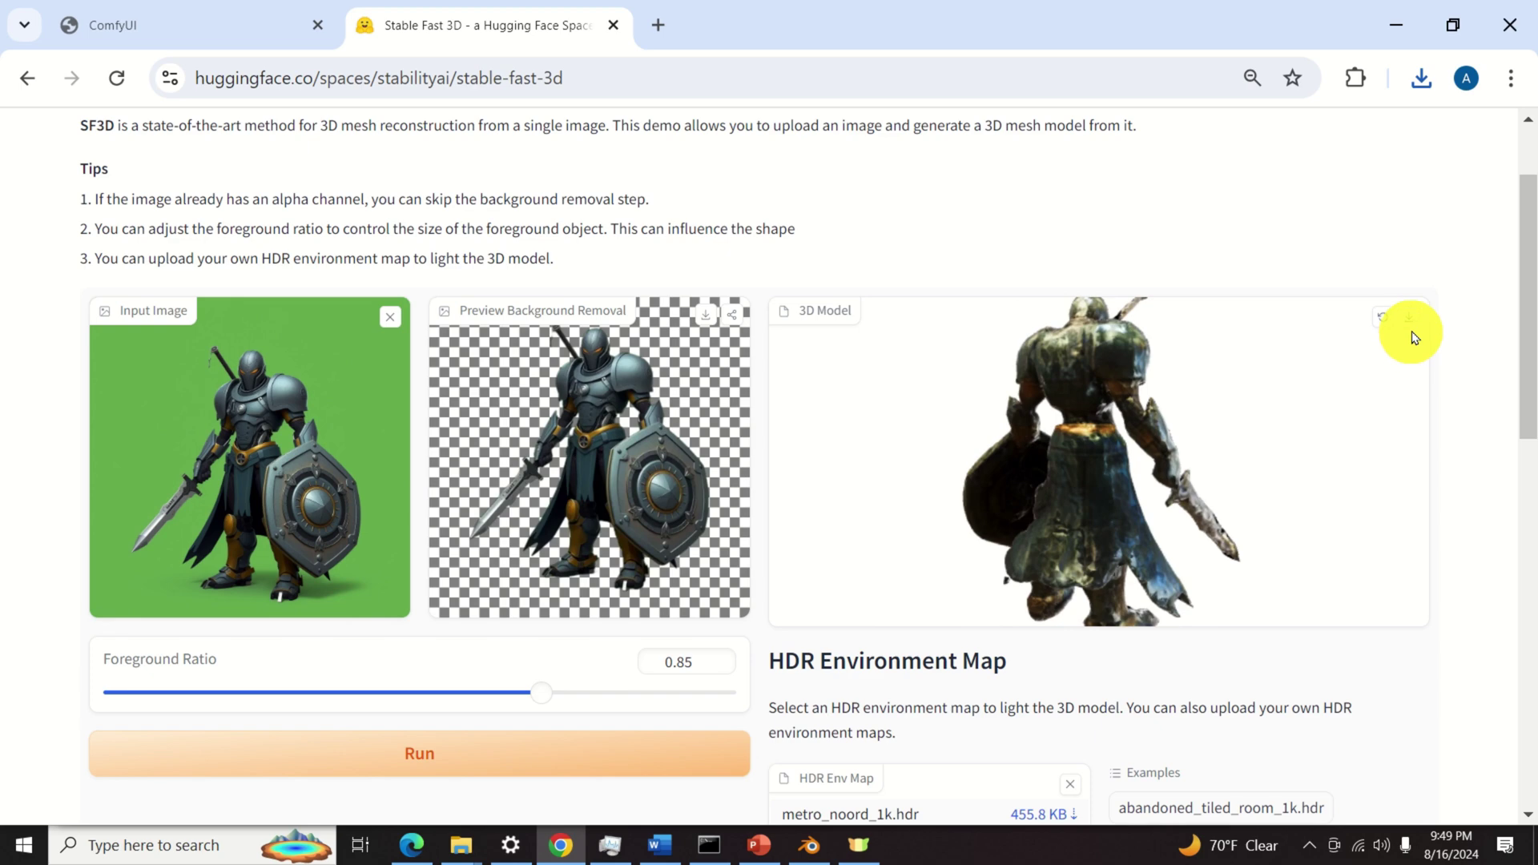
left_click(1410, 321)
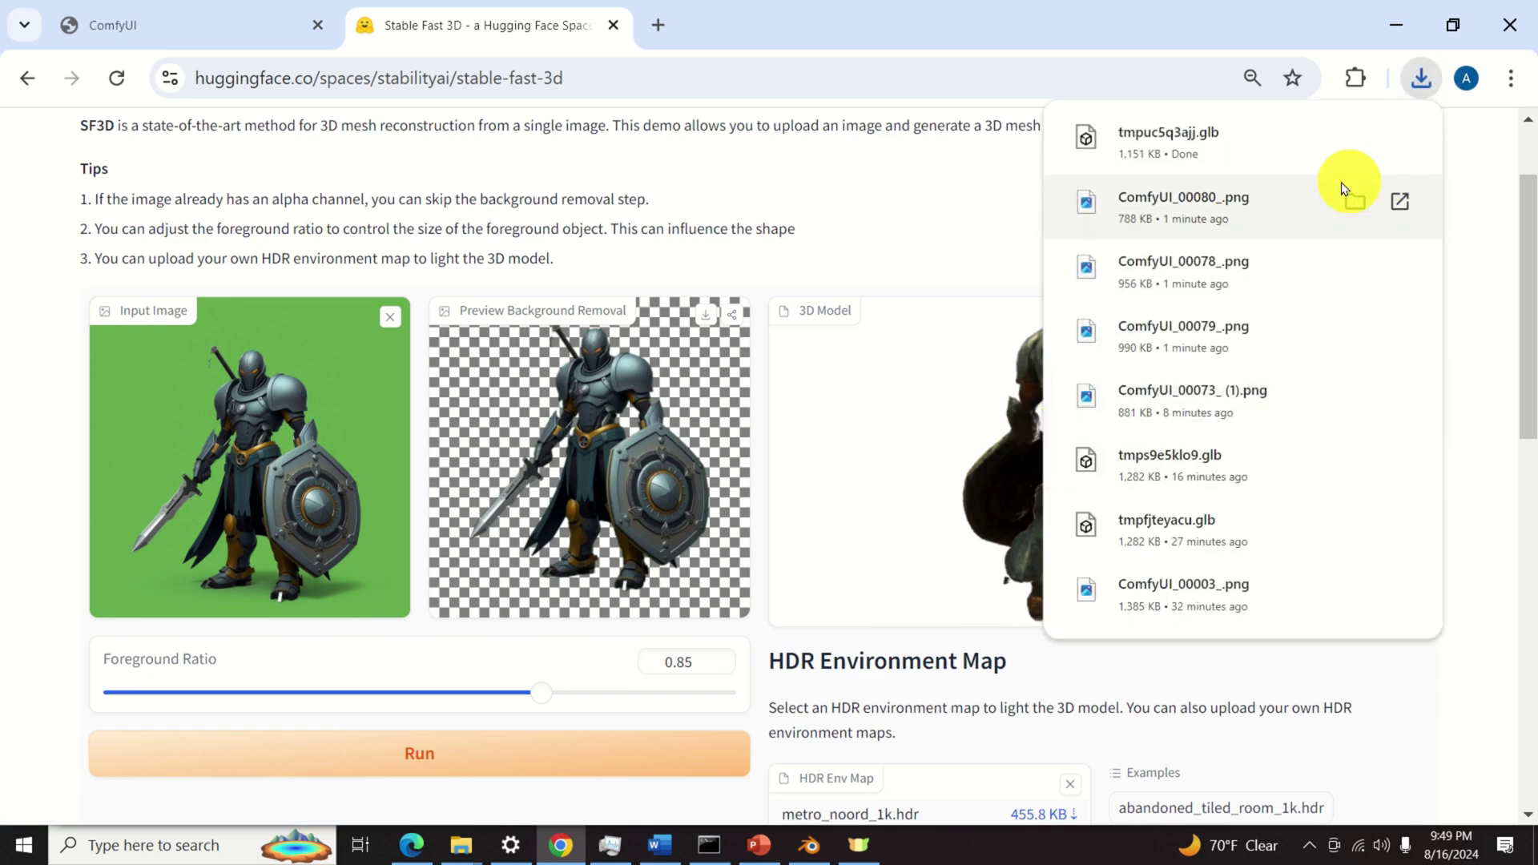
left_click(1226, 148)
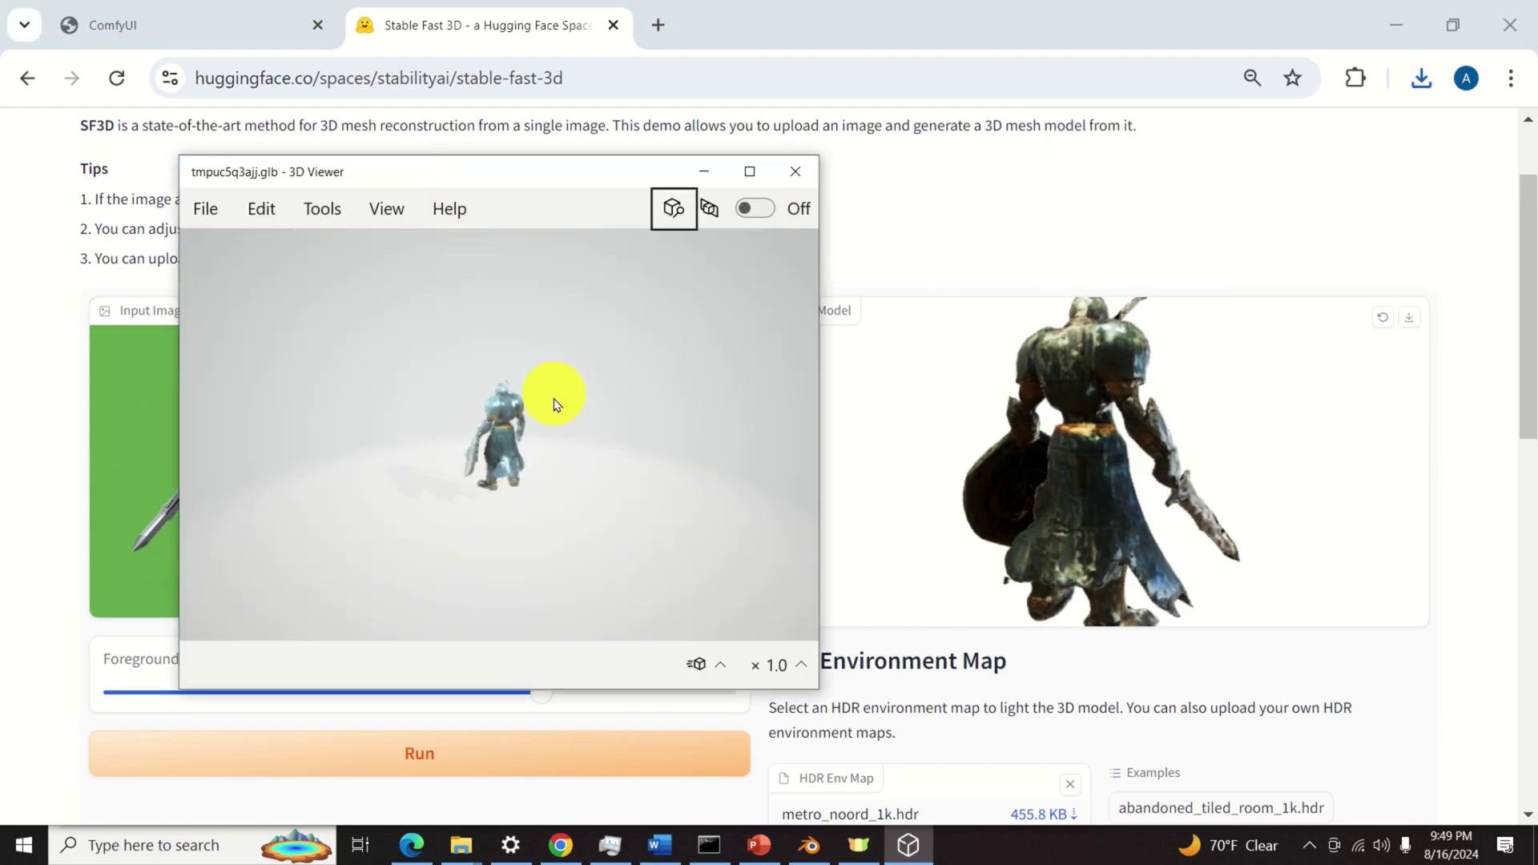
left_click_drag(584, 388, 742, 420)
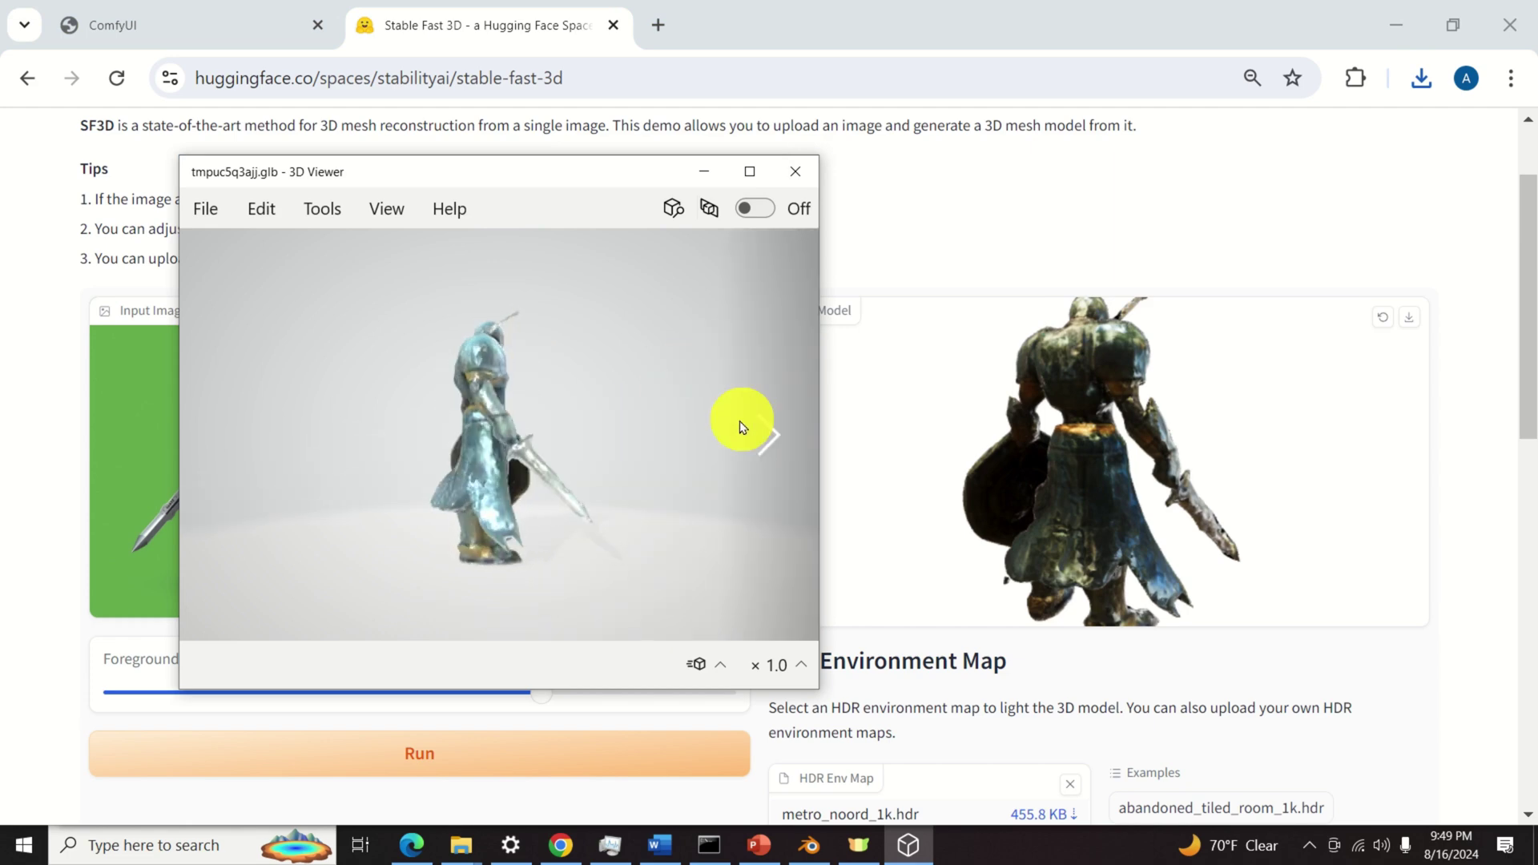
Close 3D Viewer, clear the input, and discard a mistakenly uploaded ComfyUI_00079_.png.
left_click(796, 172)
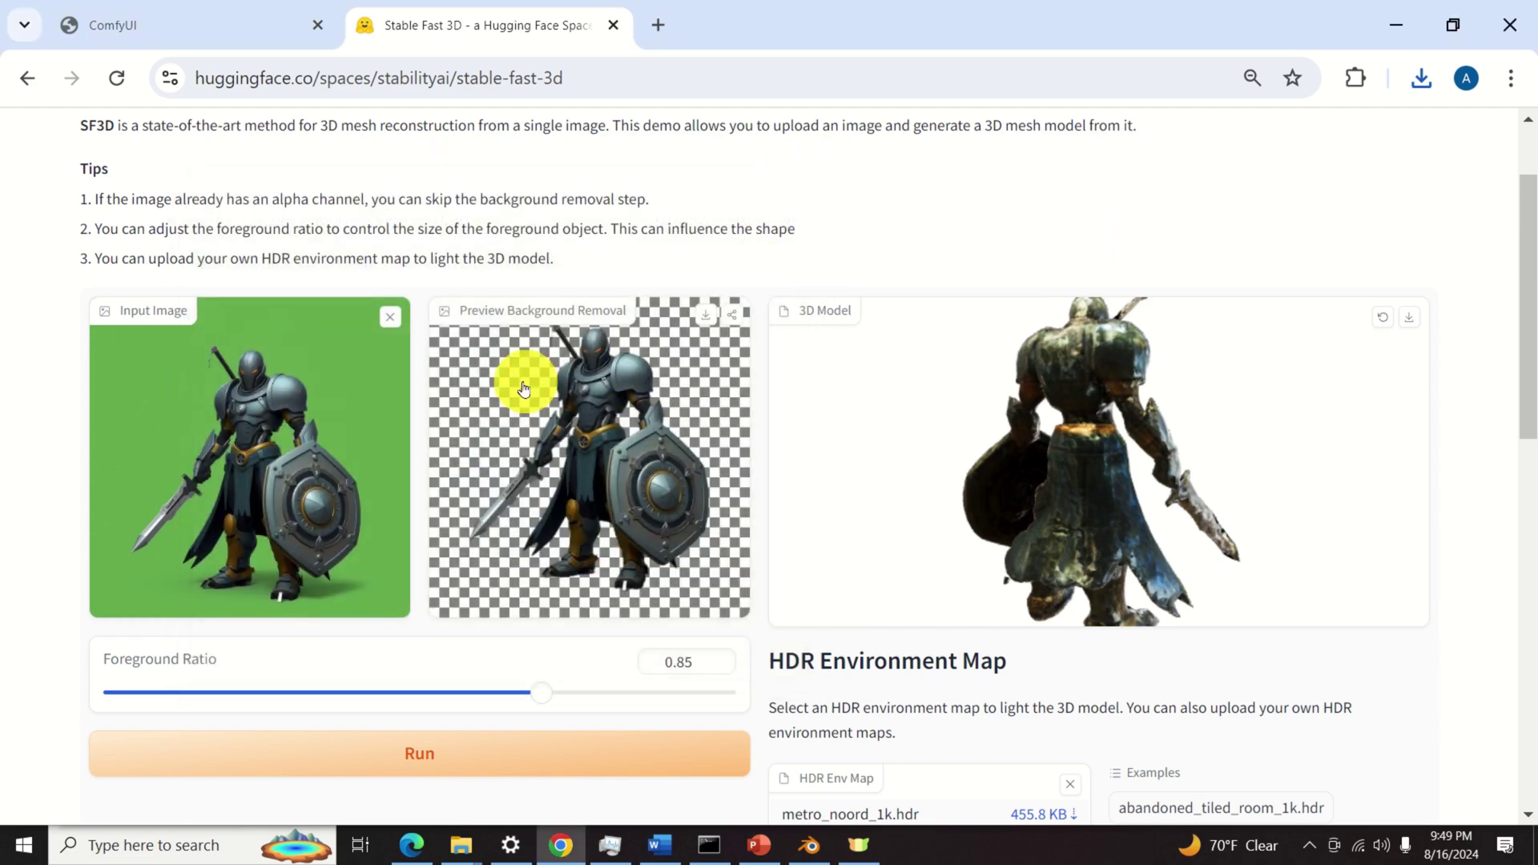
left_click(393, 316)
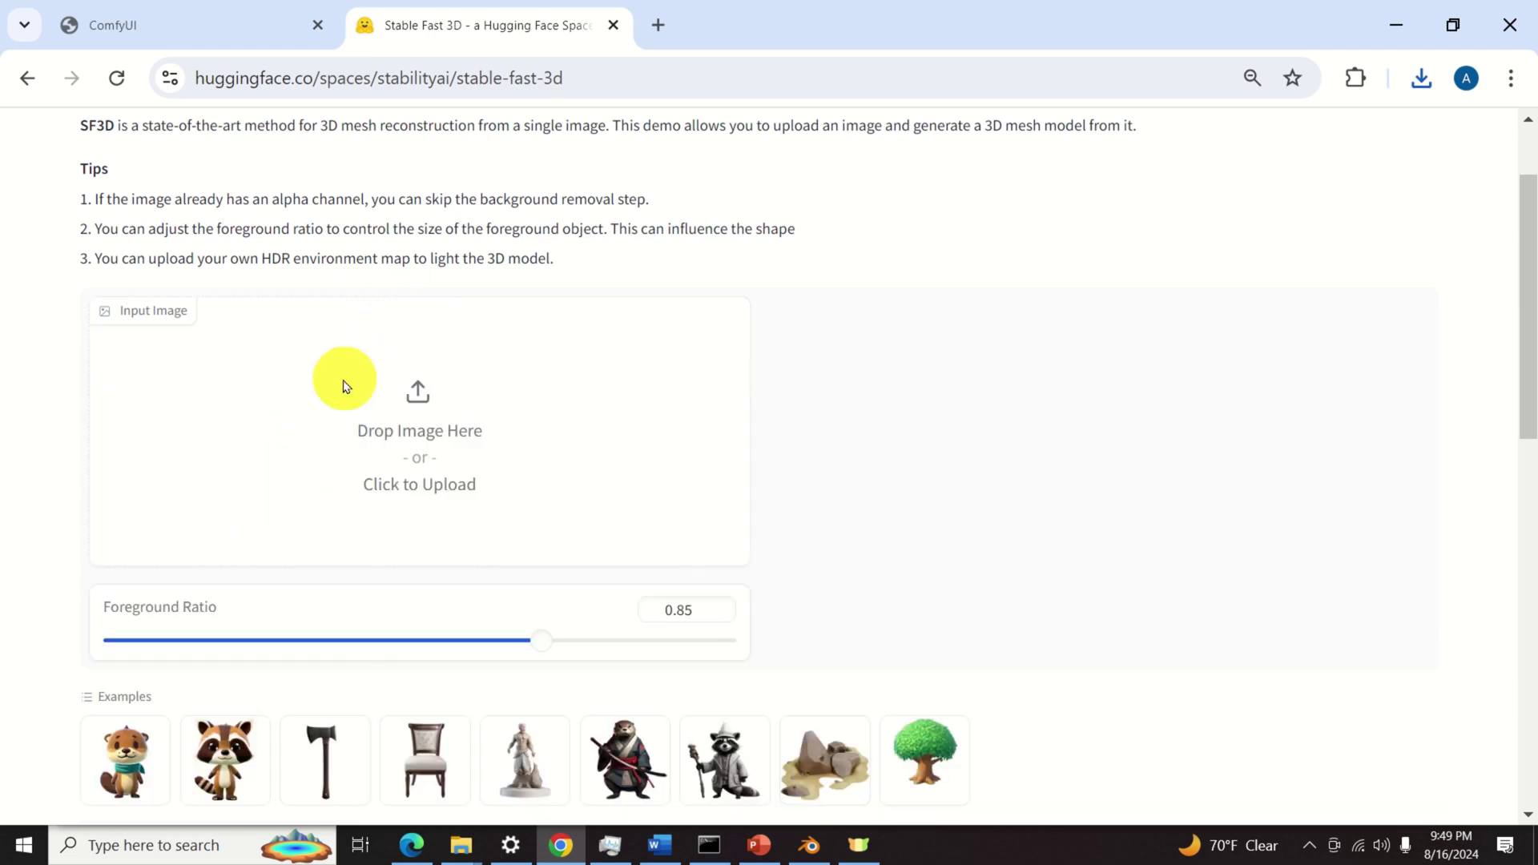
left_click(373, 431)
left_click(438, 206)
left_click(573, 450)
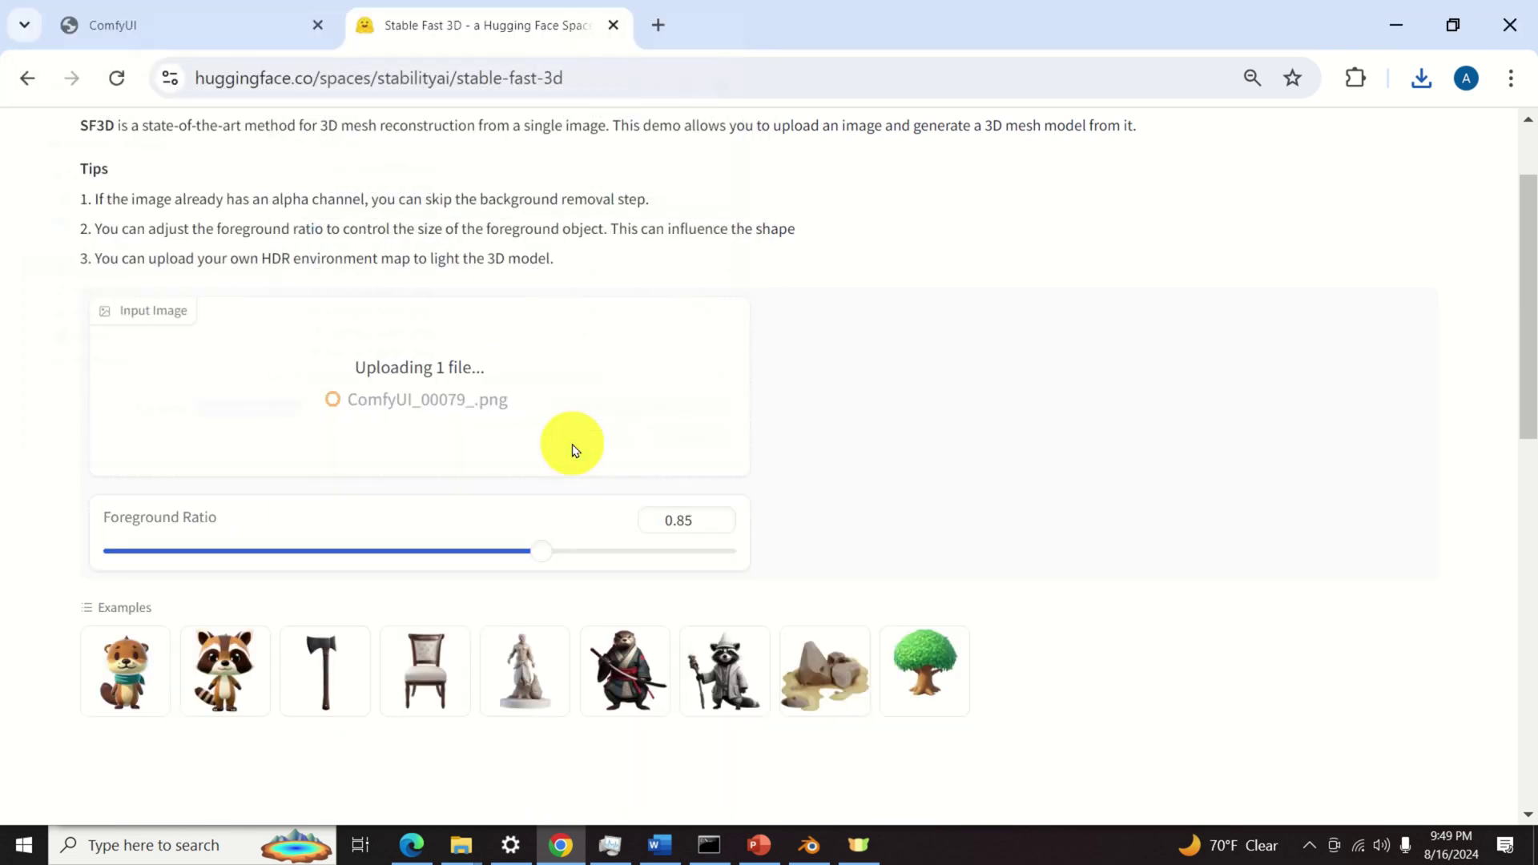
scroll(501, 551, "down", 4)
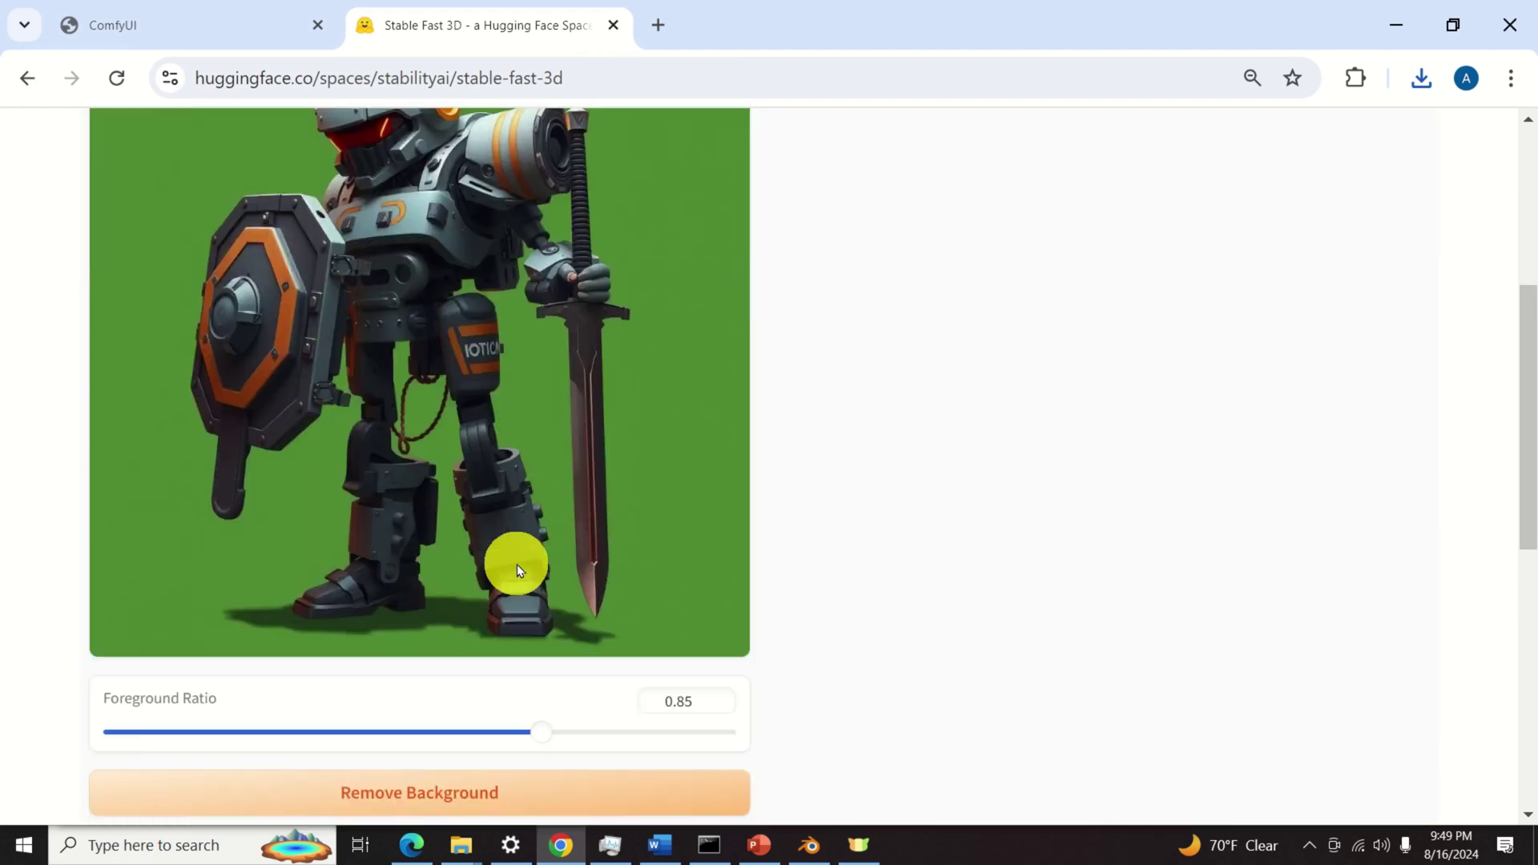
scroll(517, 564, "up", 3)
left_click(729, 197)
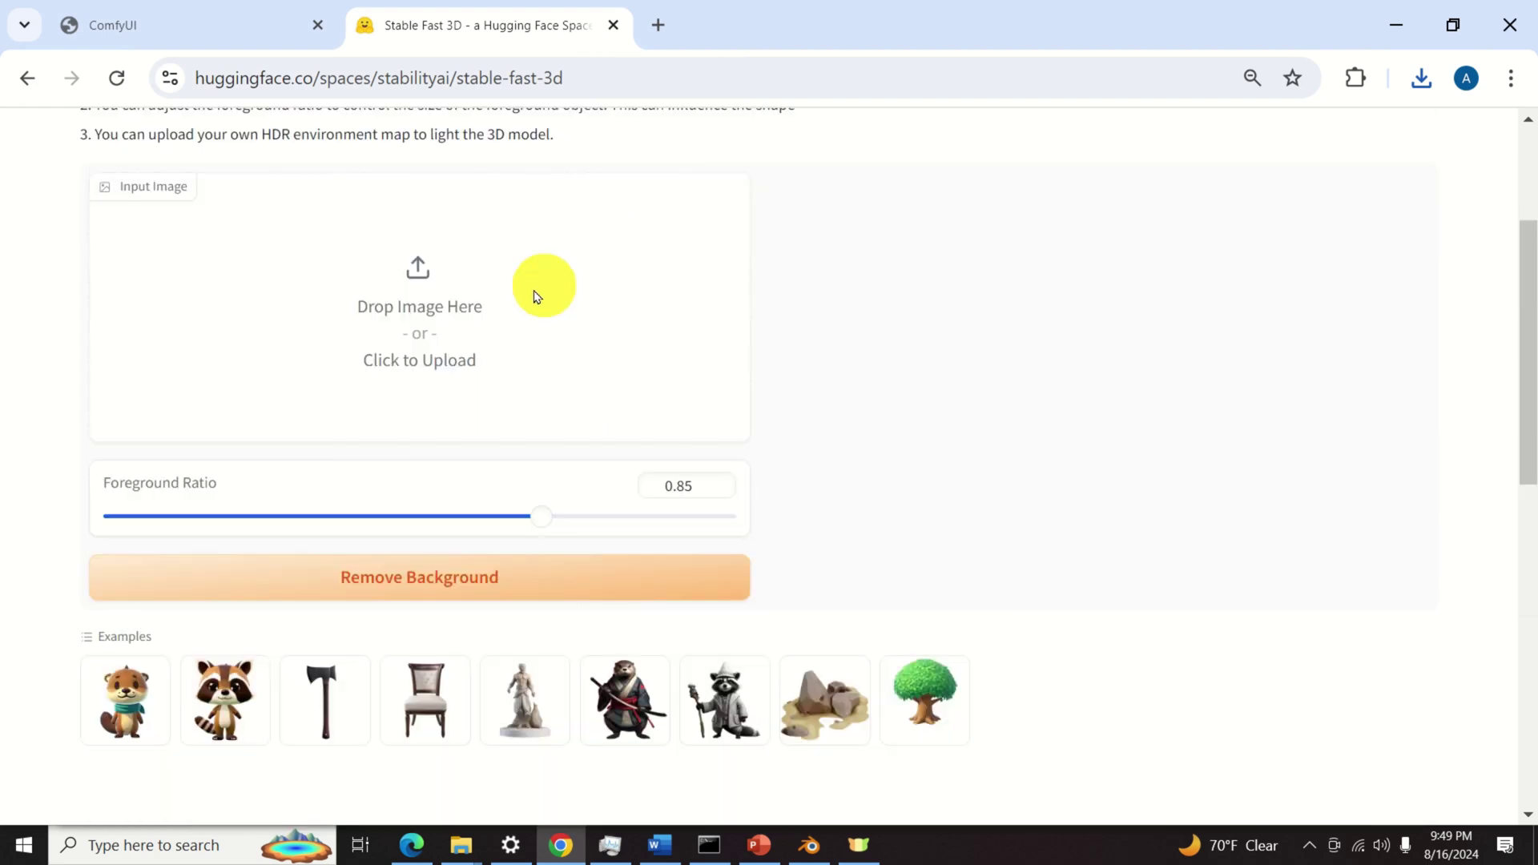
Upload ComfyUI_00080_.png and strip the red knight's background.
left_click(442, 315)
left_click(470, 164)
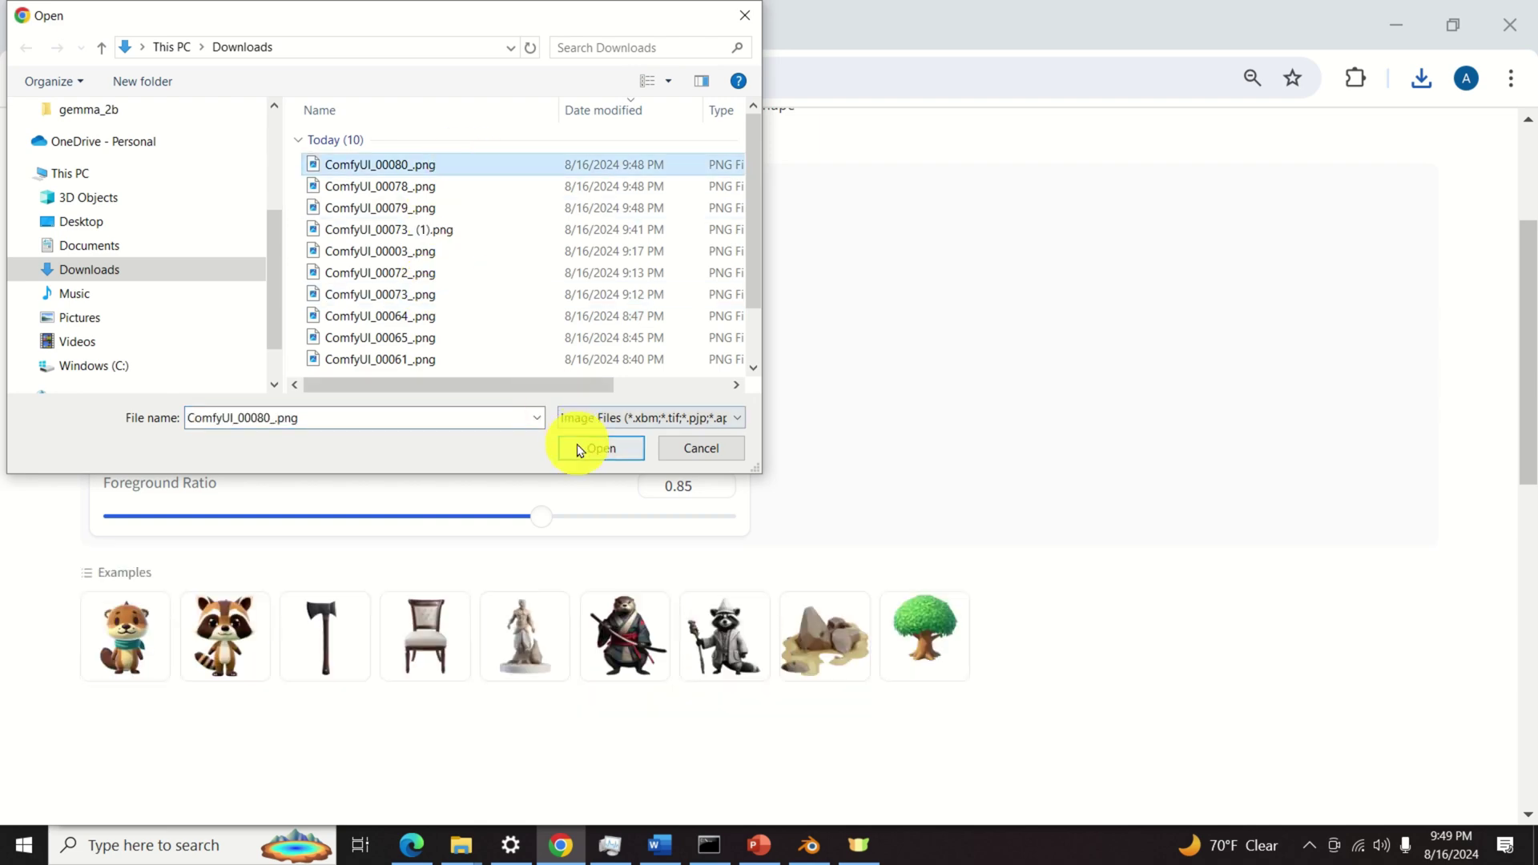
left_click(599, 448)
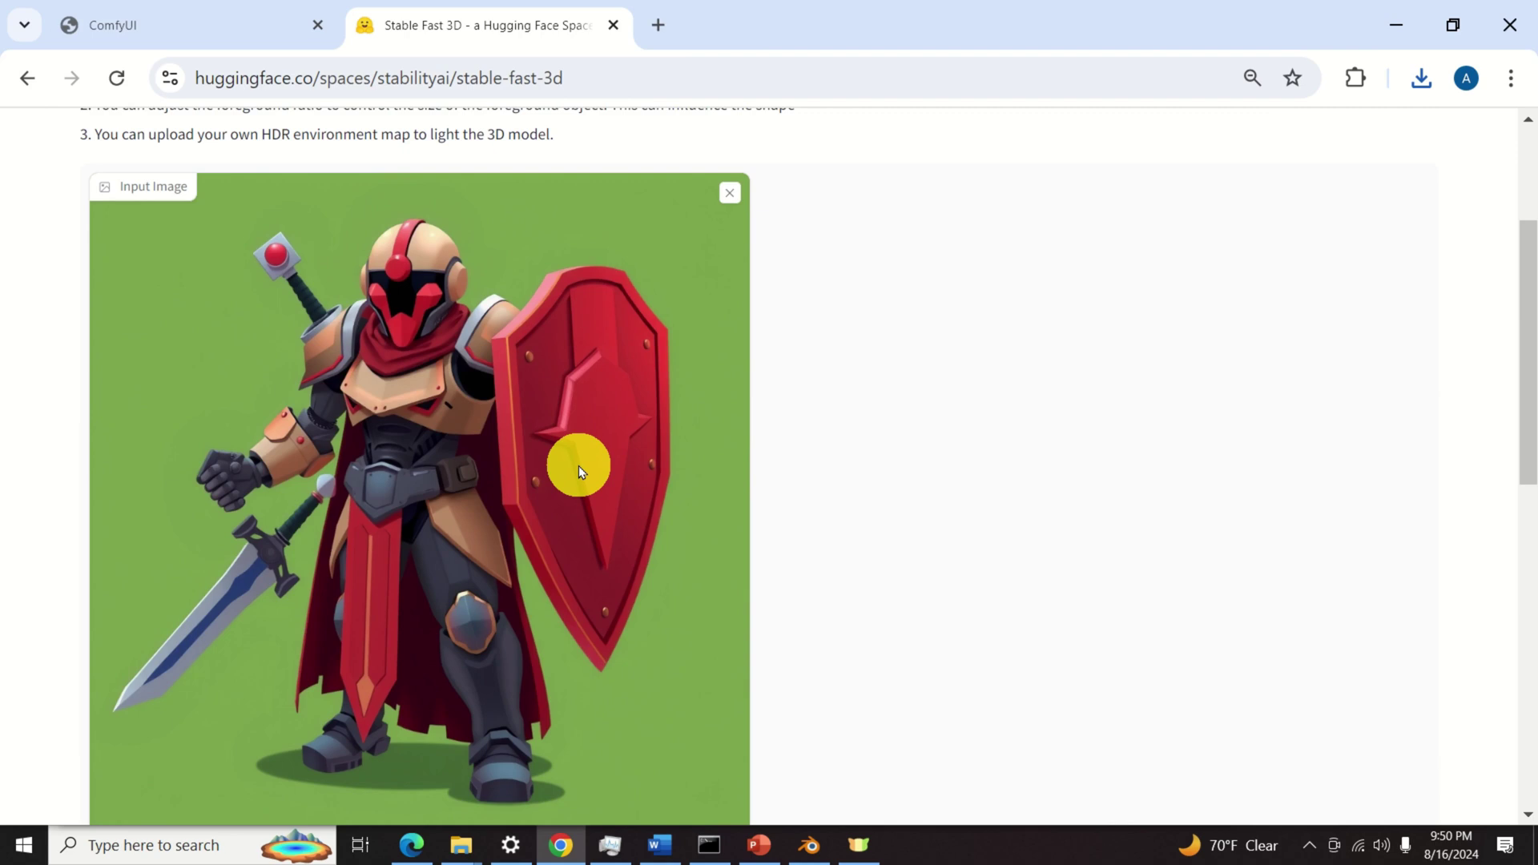
scroll(560, 481, "down", 3)
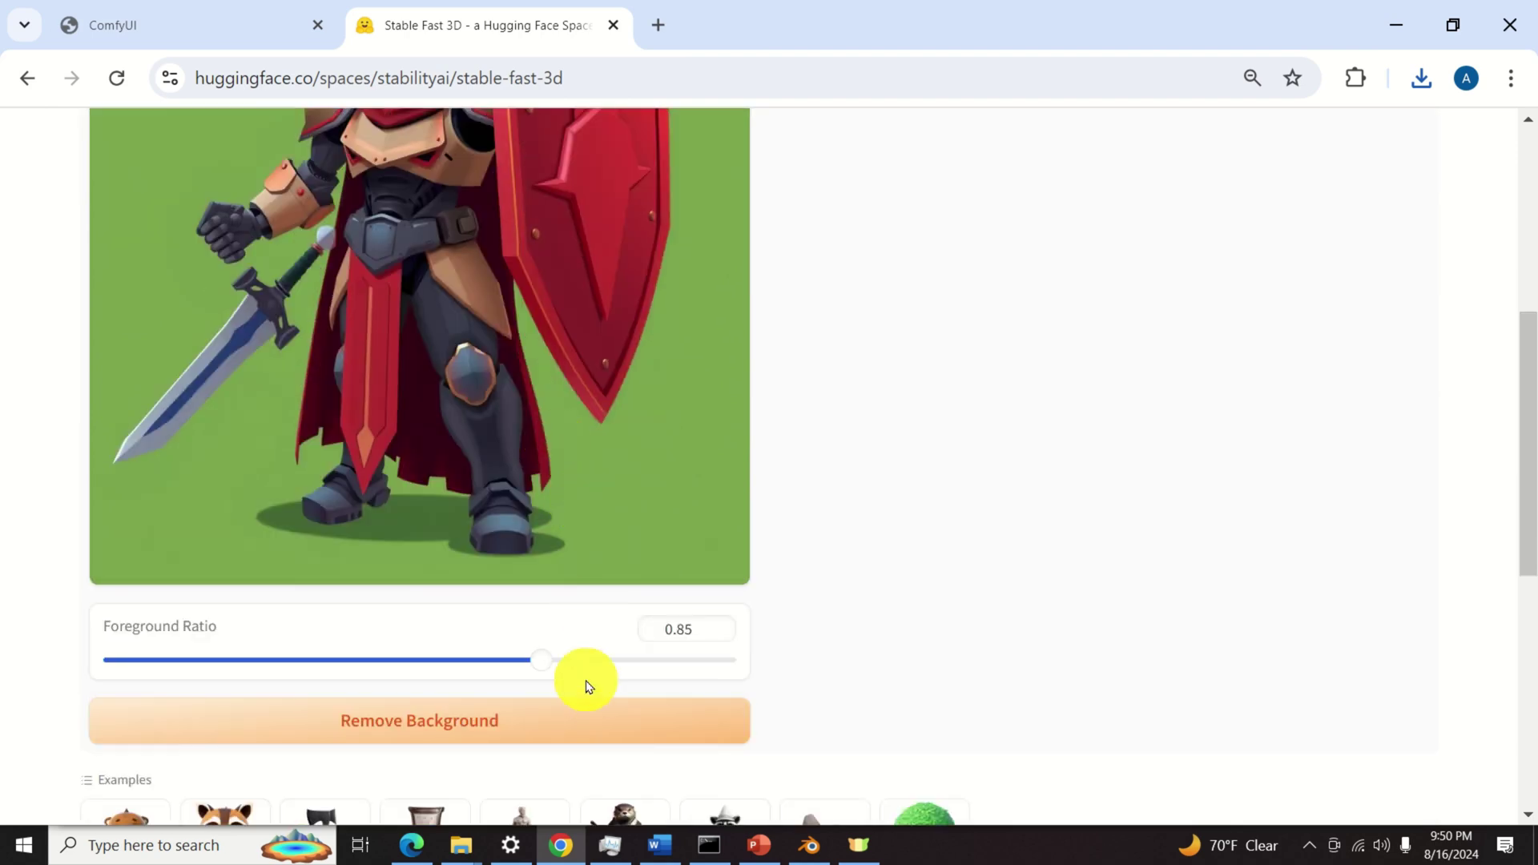
left_click(557, 720)
Generate the red knight's 3D model and spin it to view its back.
scroll(725, 688, "up", 4)
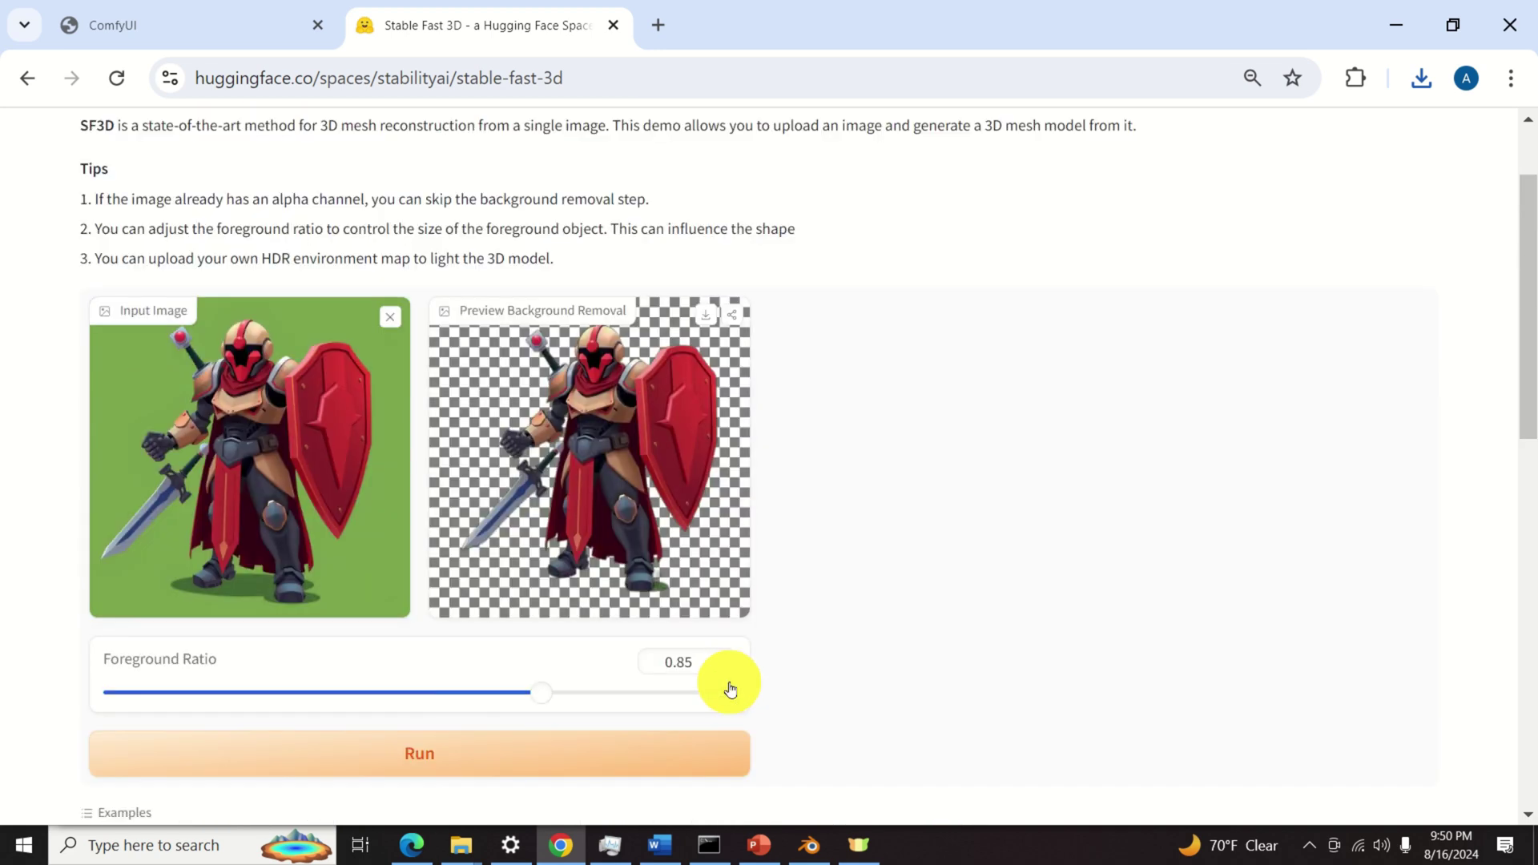
left_click(539, 768)
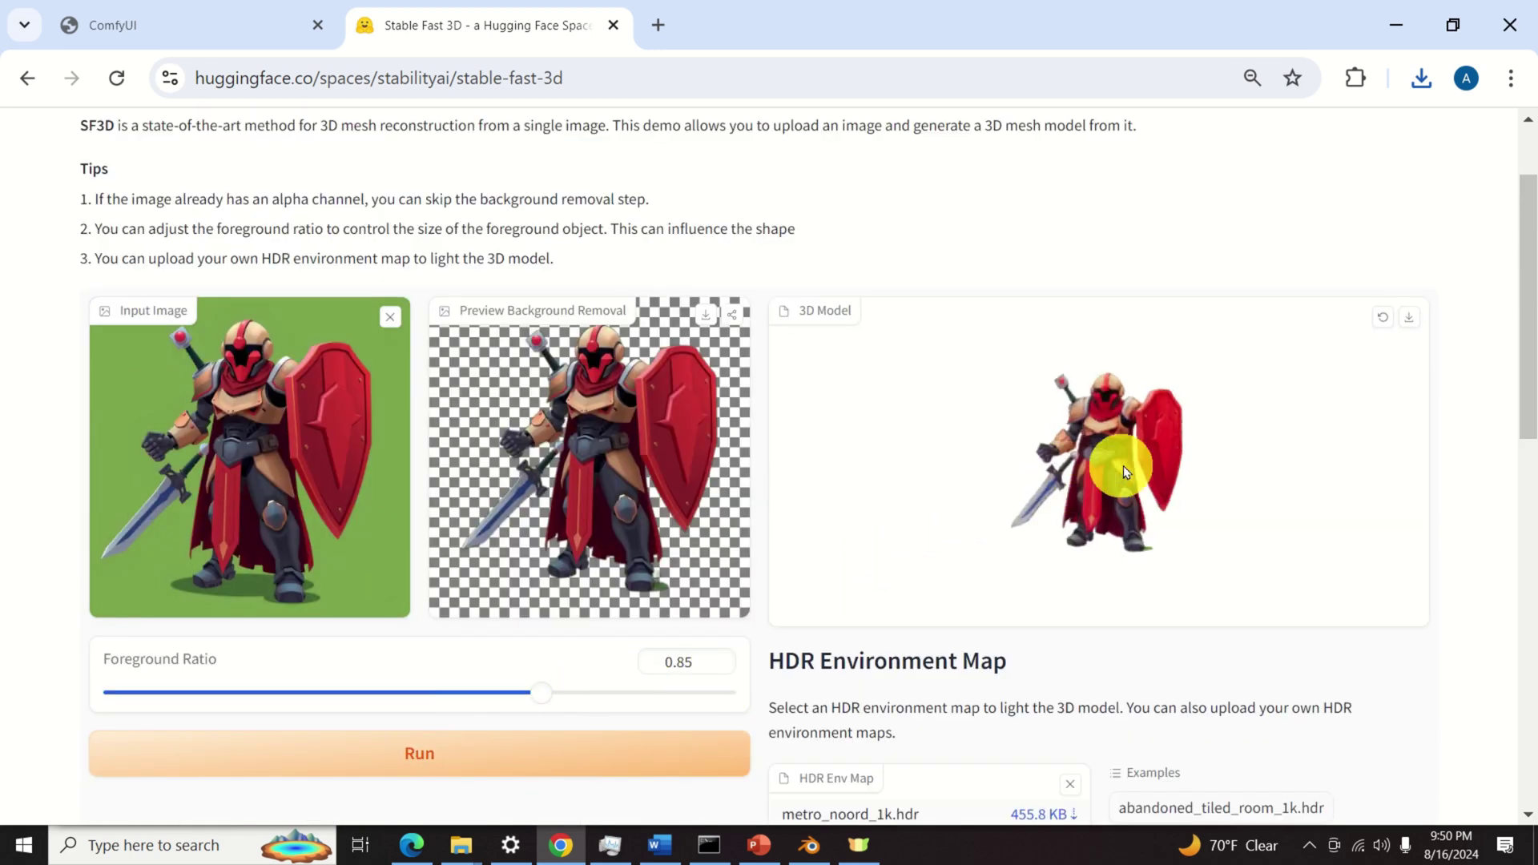
left_click_drag(1123, 471, 1210, 351)
scroll(1103, 463, "up", 3)
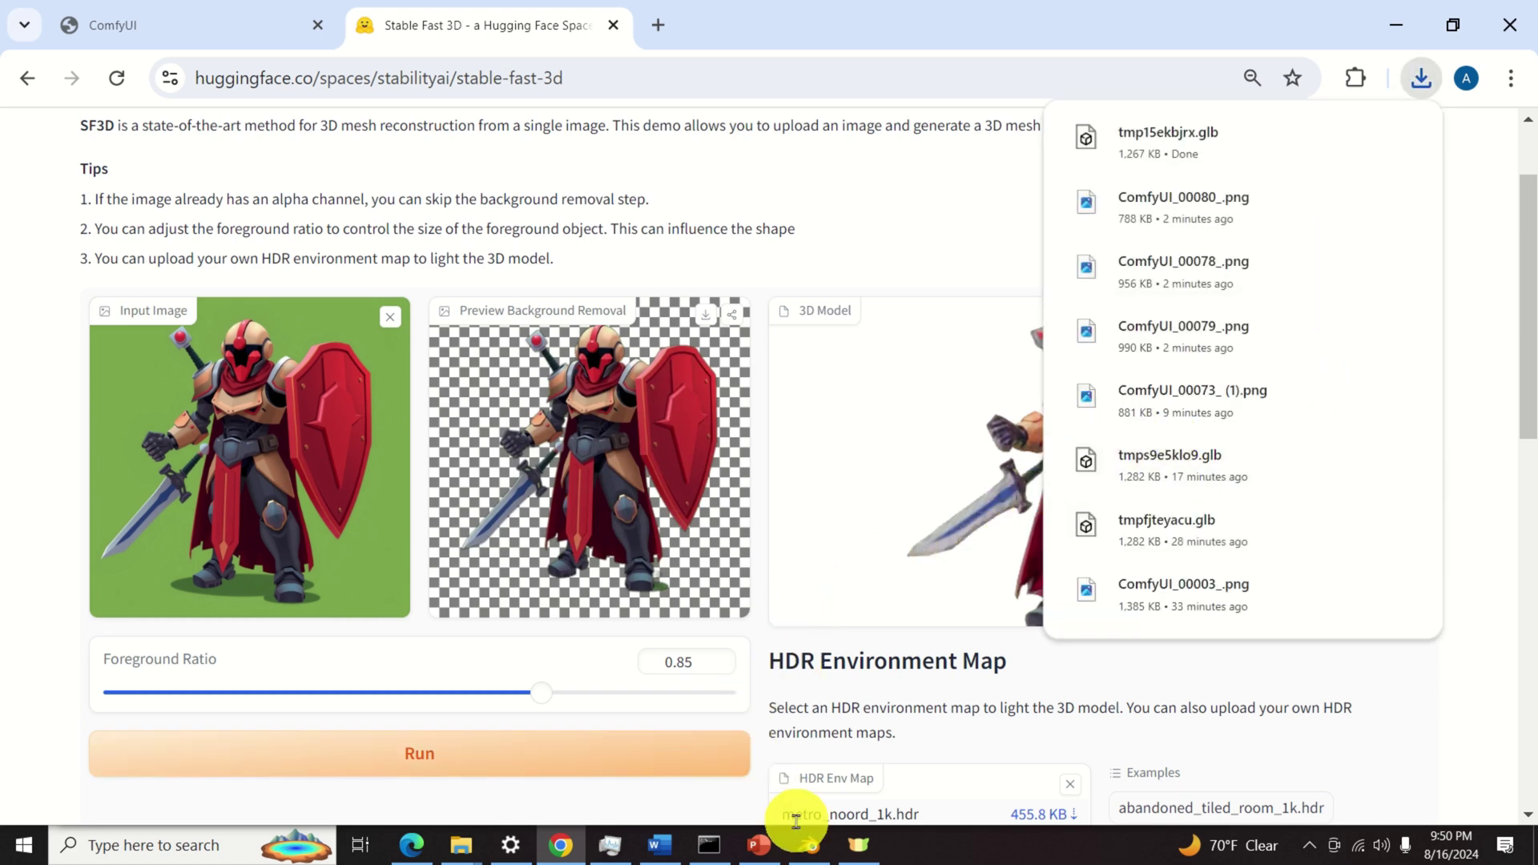
Bring Blender forward, delete the old grey mesh, and browse the File menu's import options.
left_click(812, 847)
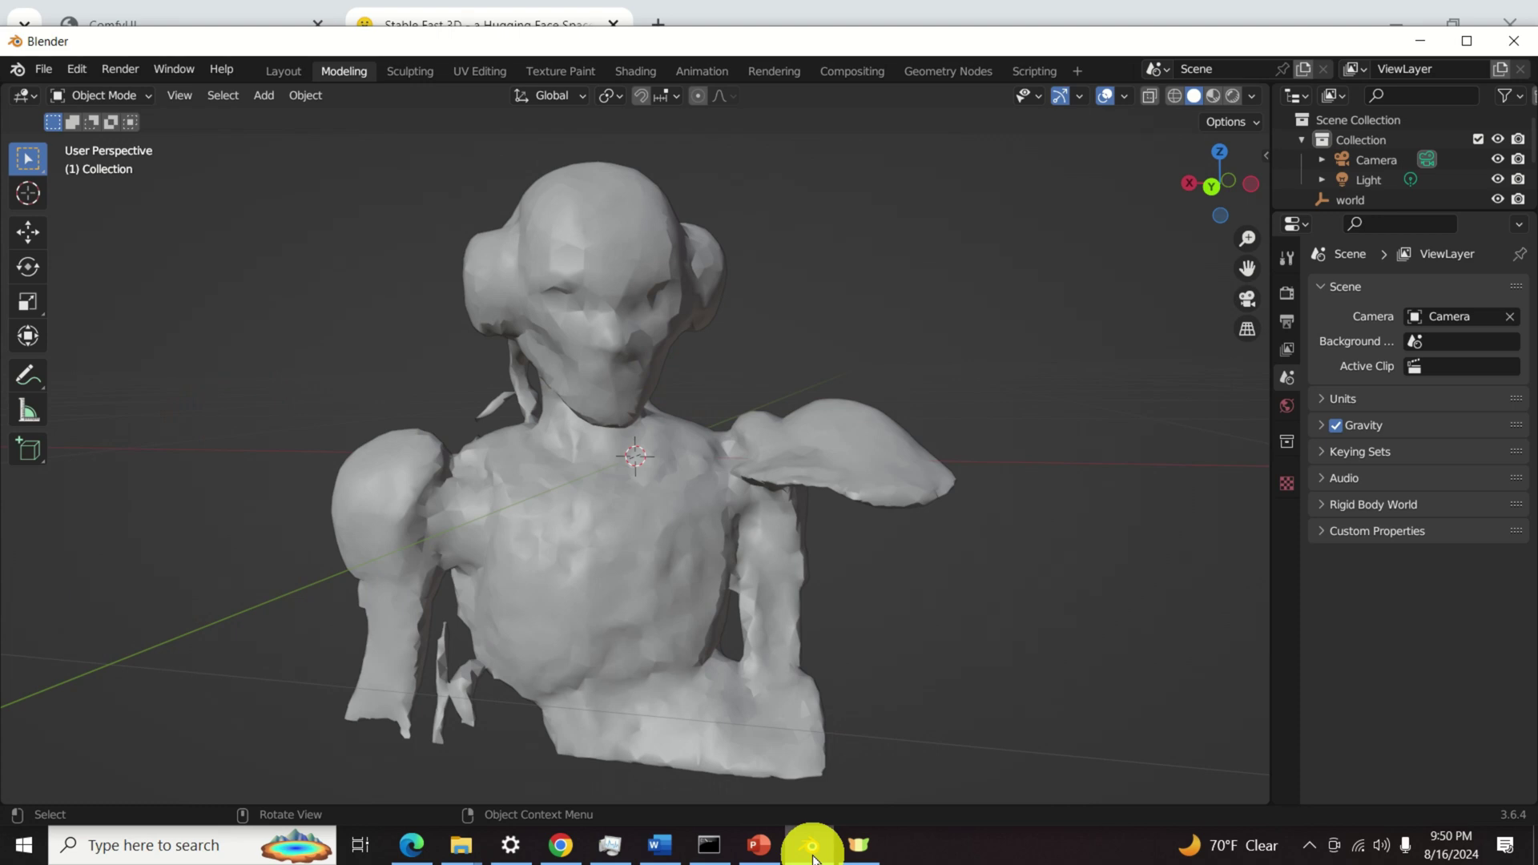
left_click(580, 311)
key("Delete")
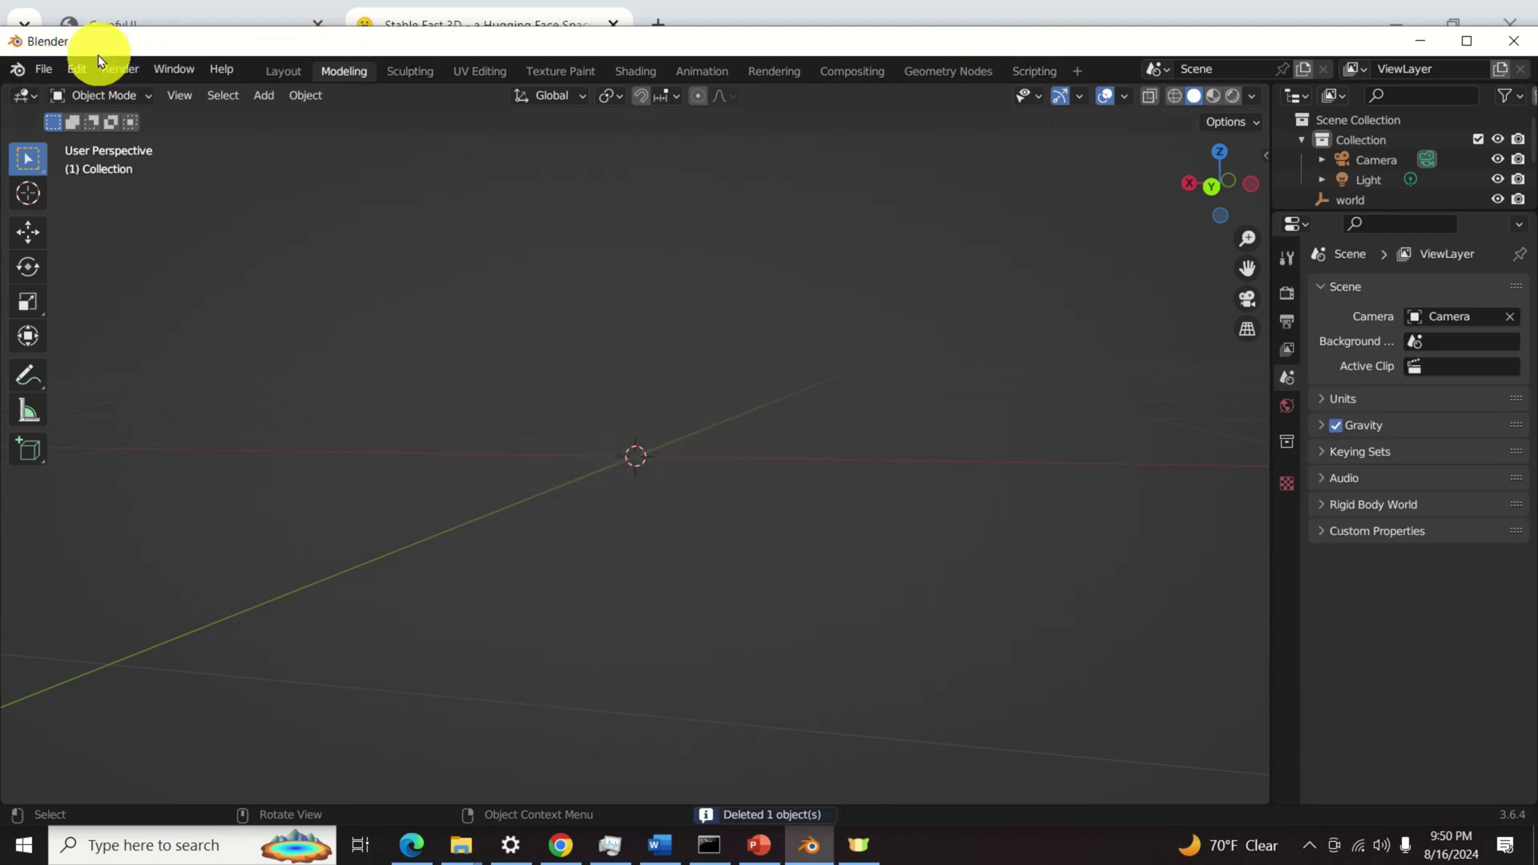
left_click(41, 68)
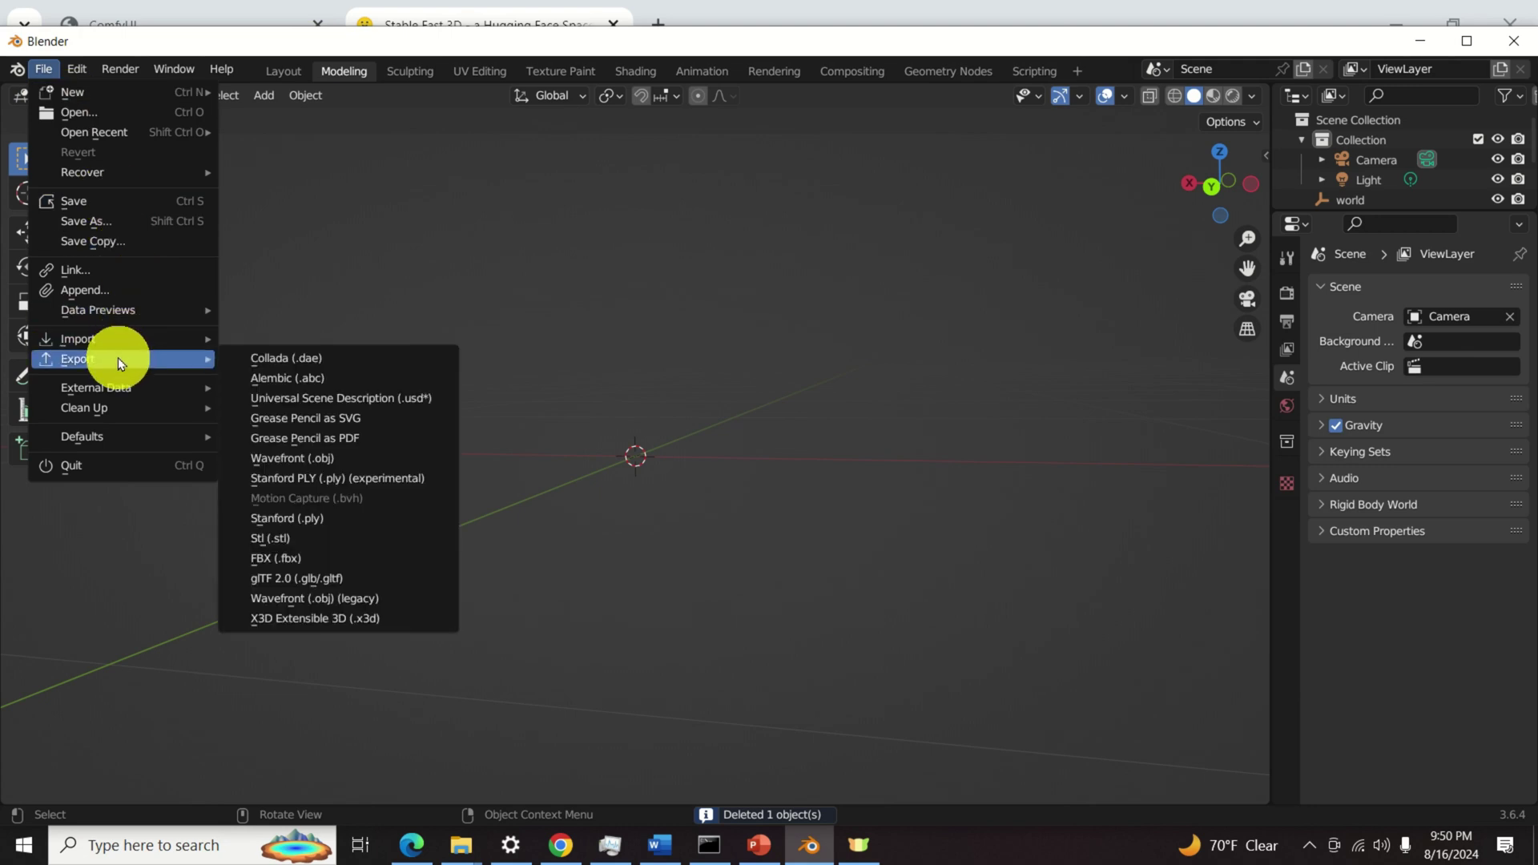
mouse_move(127, 344)
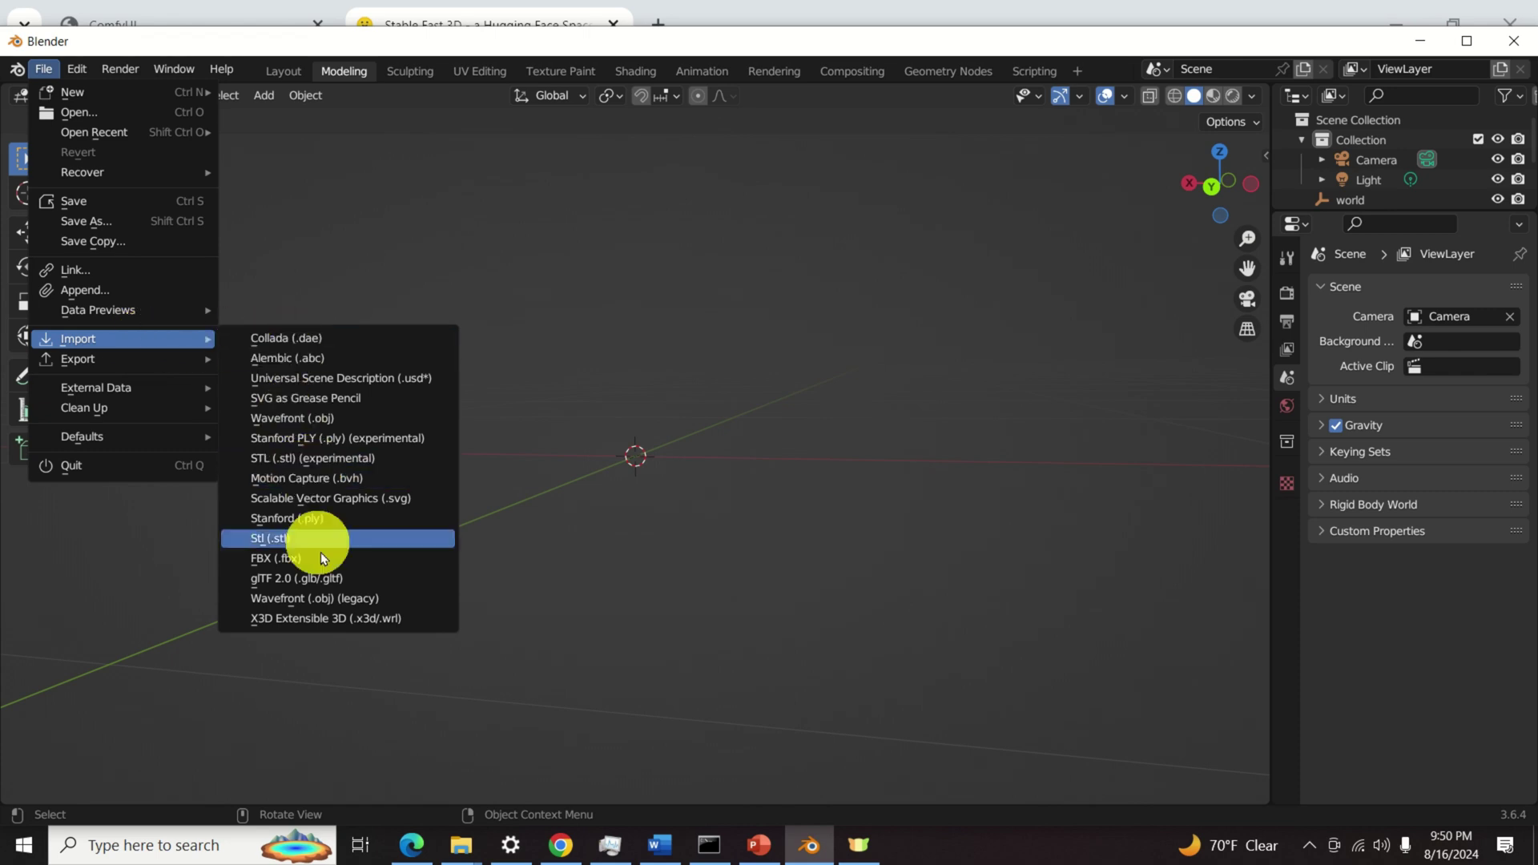
Confirm tmp15ekbjrx.glb is the newest file in Downloads, then return to Blender.
mouse_move(461, 846)
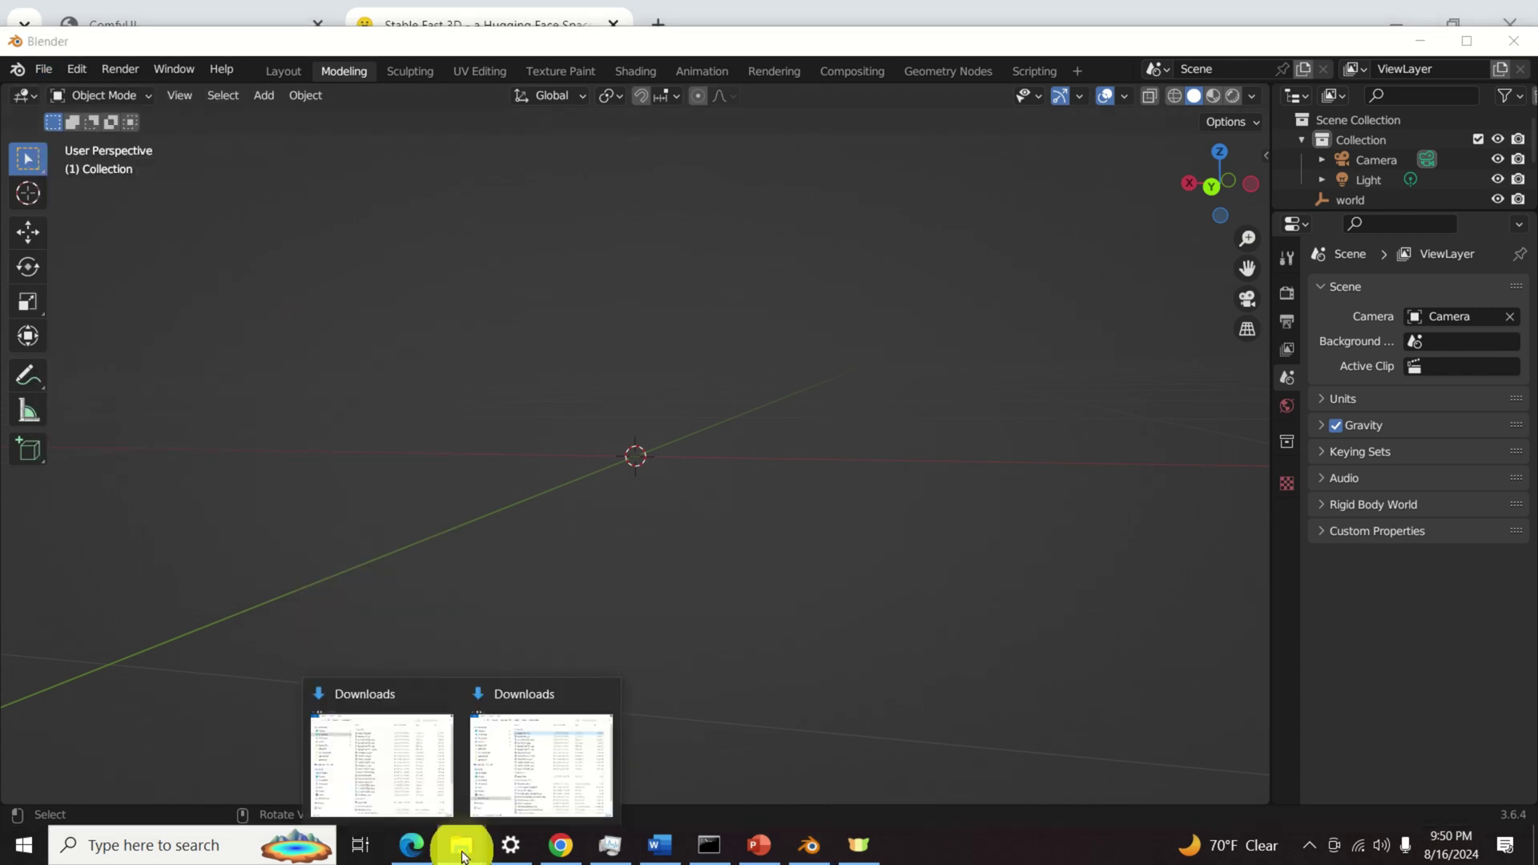
left_click(406, 778)
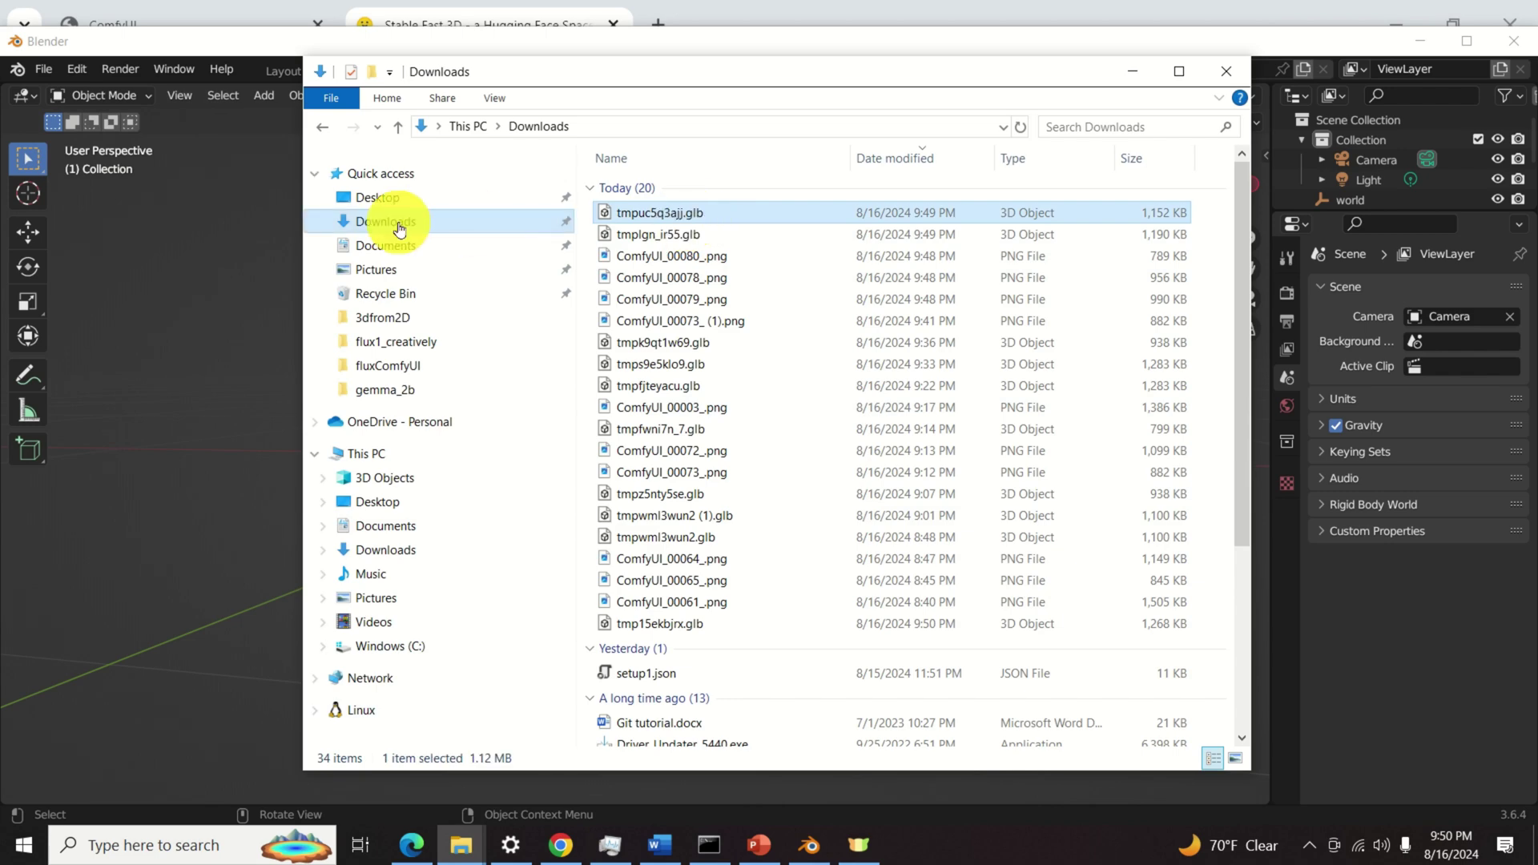
left_click(392, 200)
left_click(393, 220)
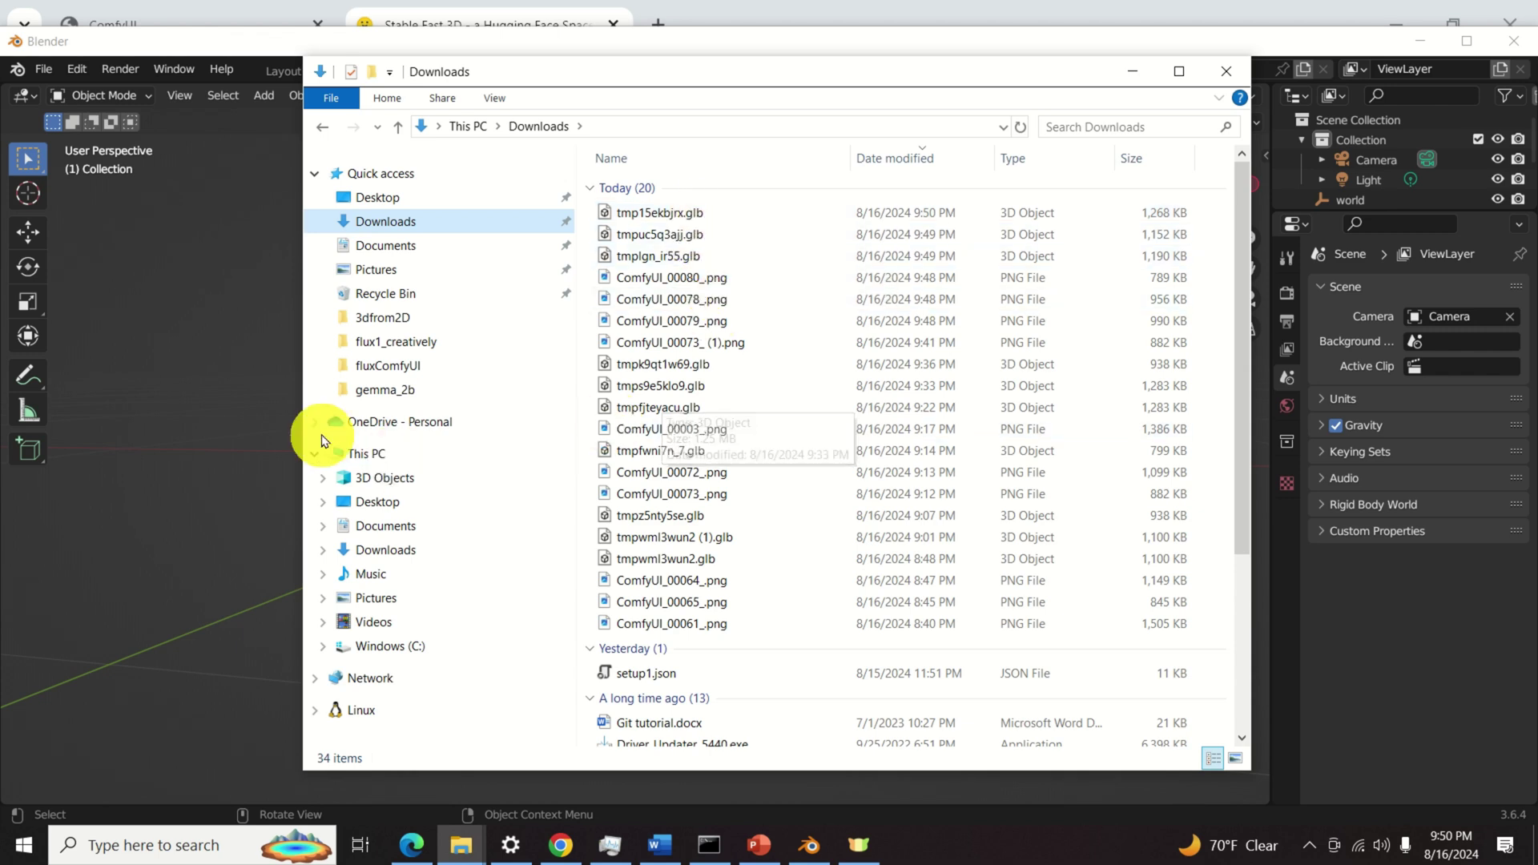
left_click(263, 381)
left_click(44, 70)
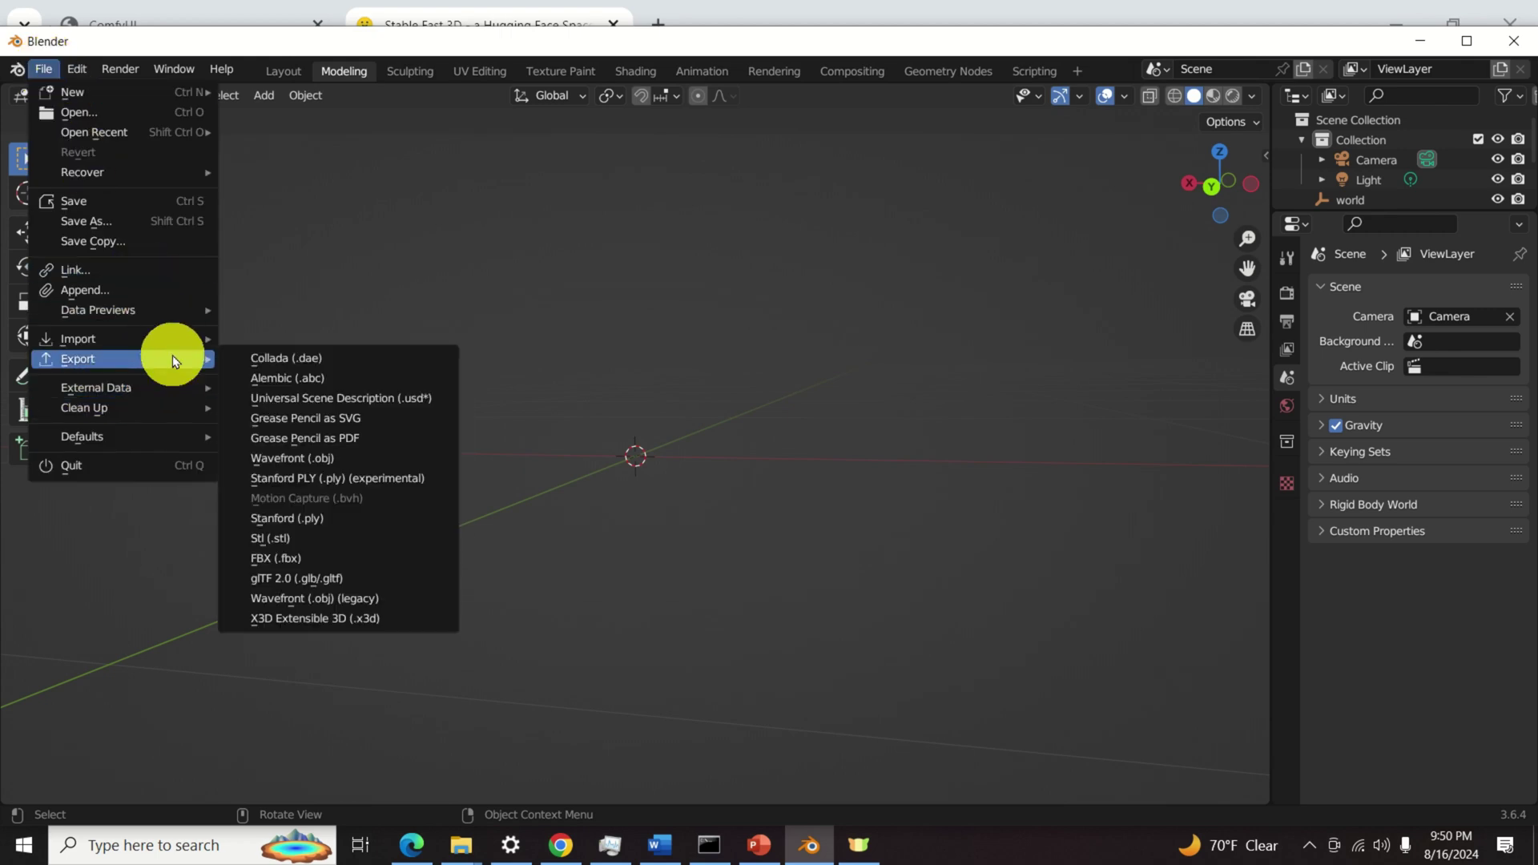
Import tmp15ekbjrx.glb from Downloads into the scene as glTF 2.0.
mouse_move(172, 342)
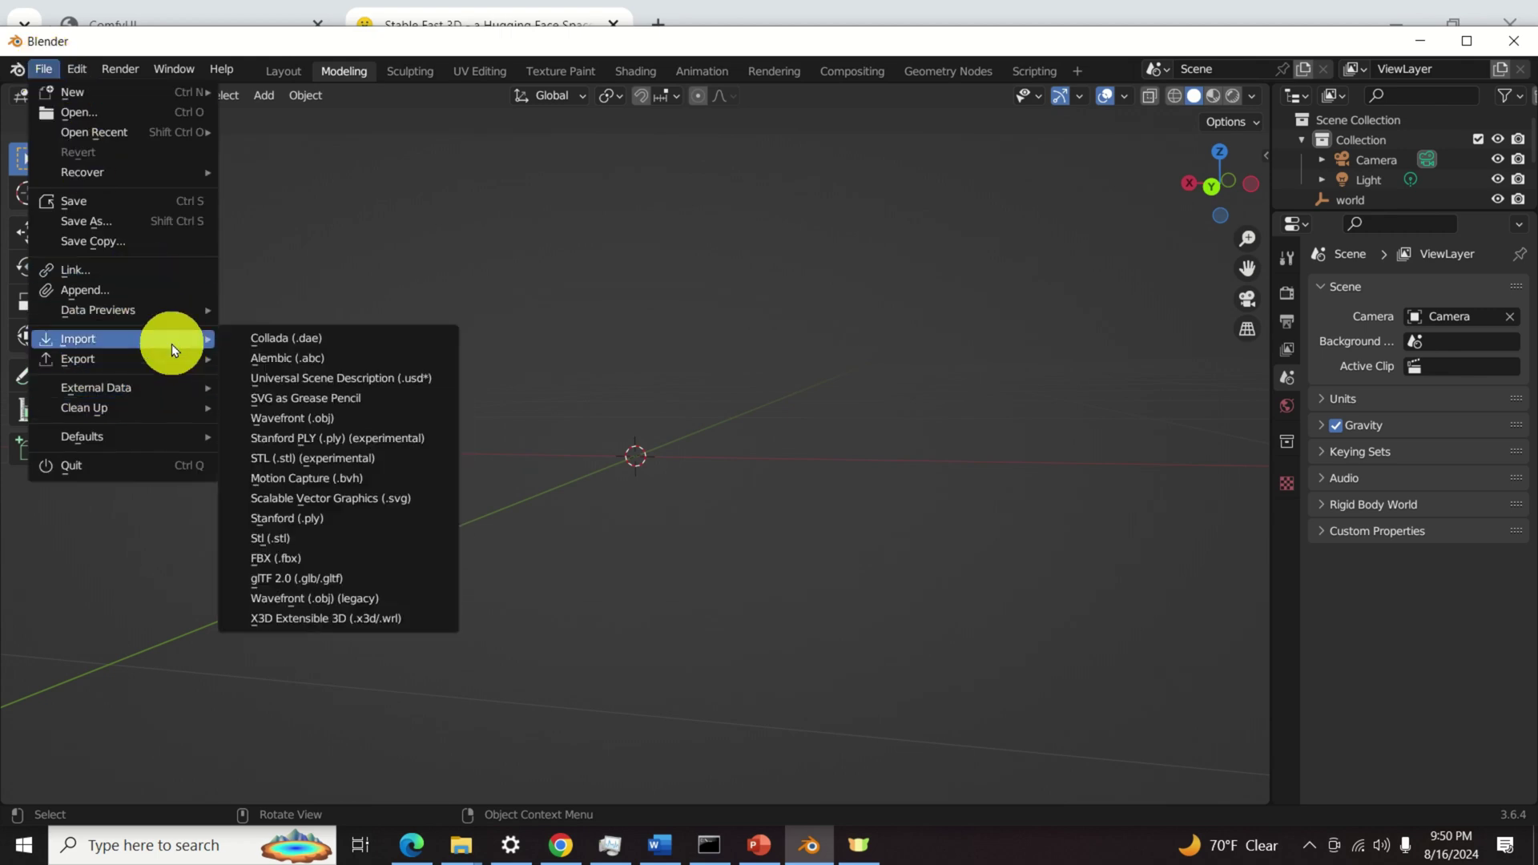
left_click(359, 580)
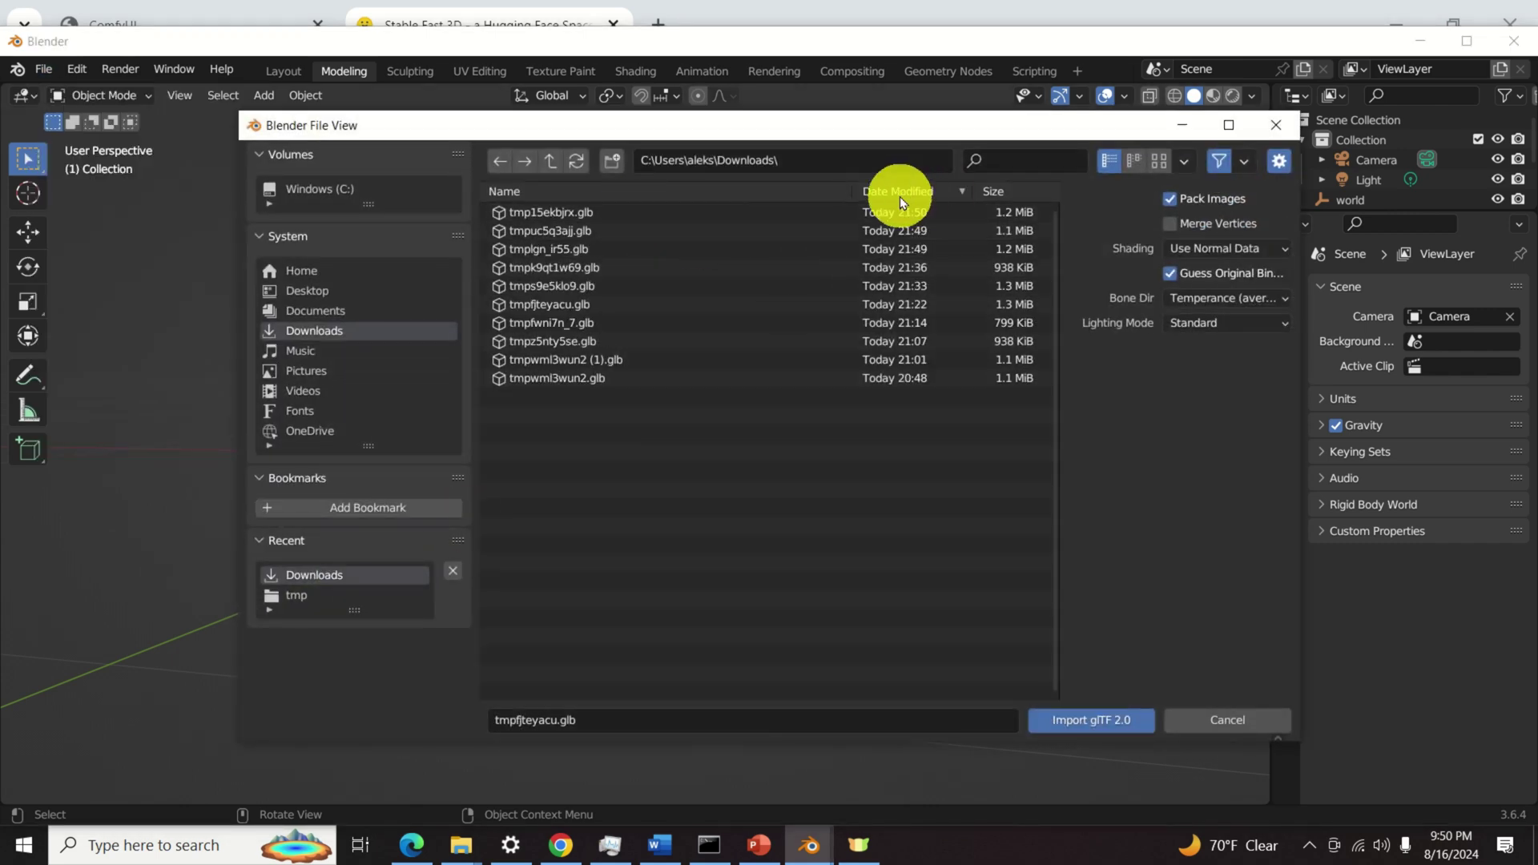
left_click(613, 213)
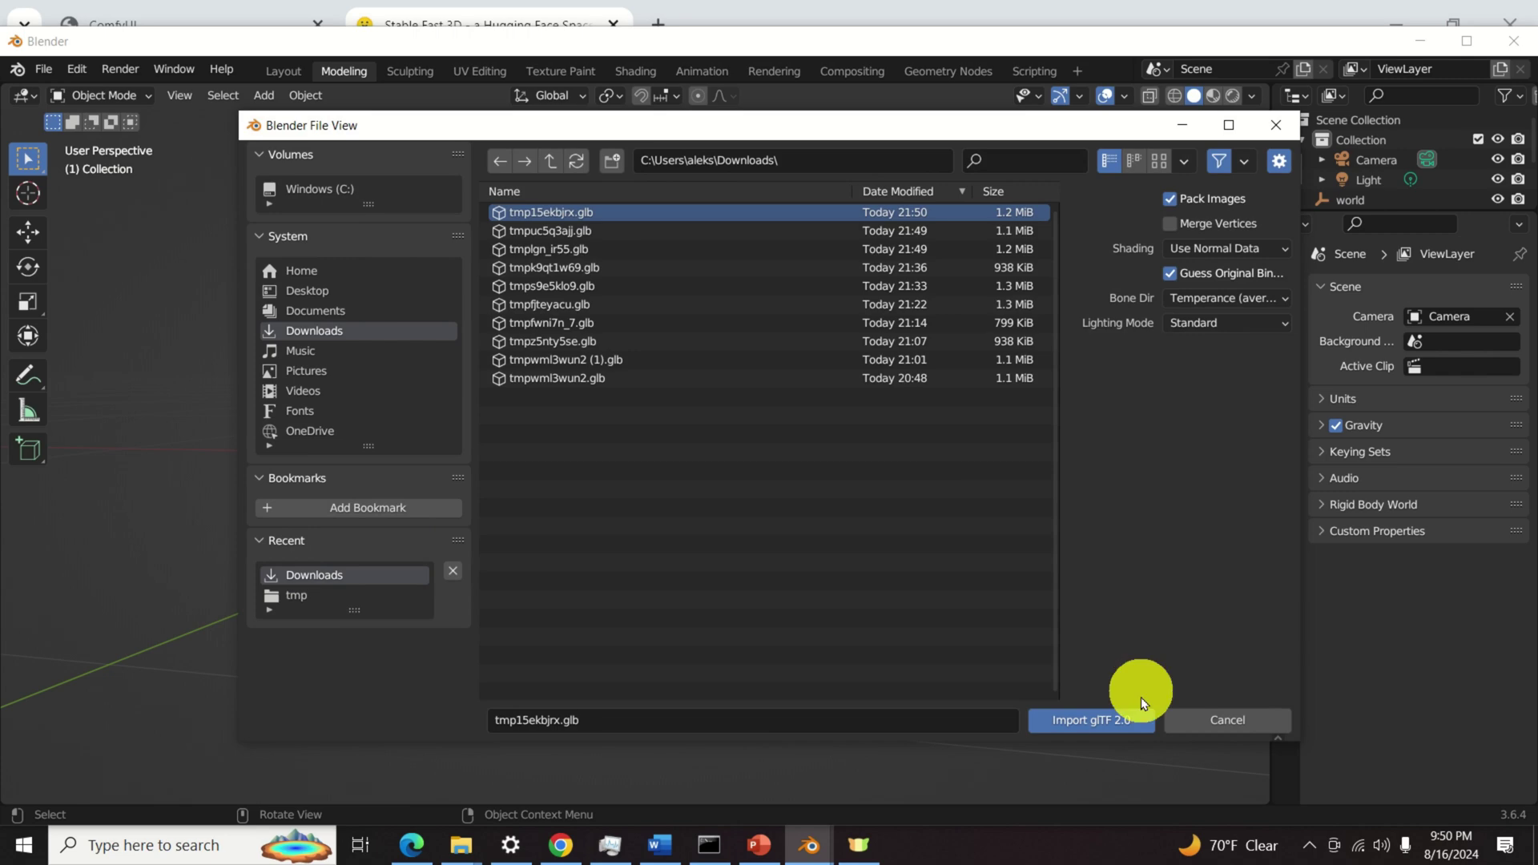
left_click(1104, 722)
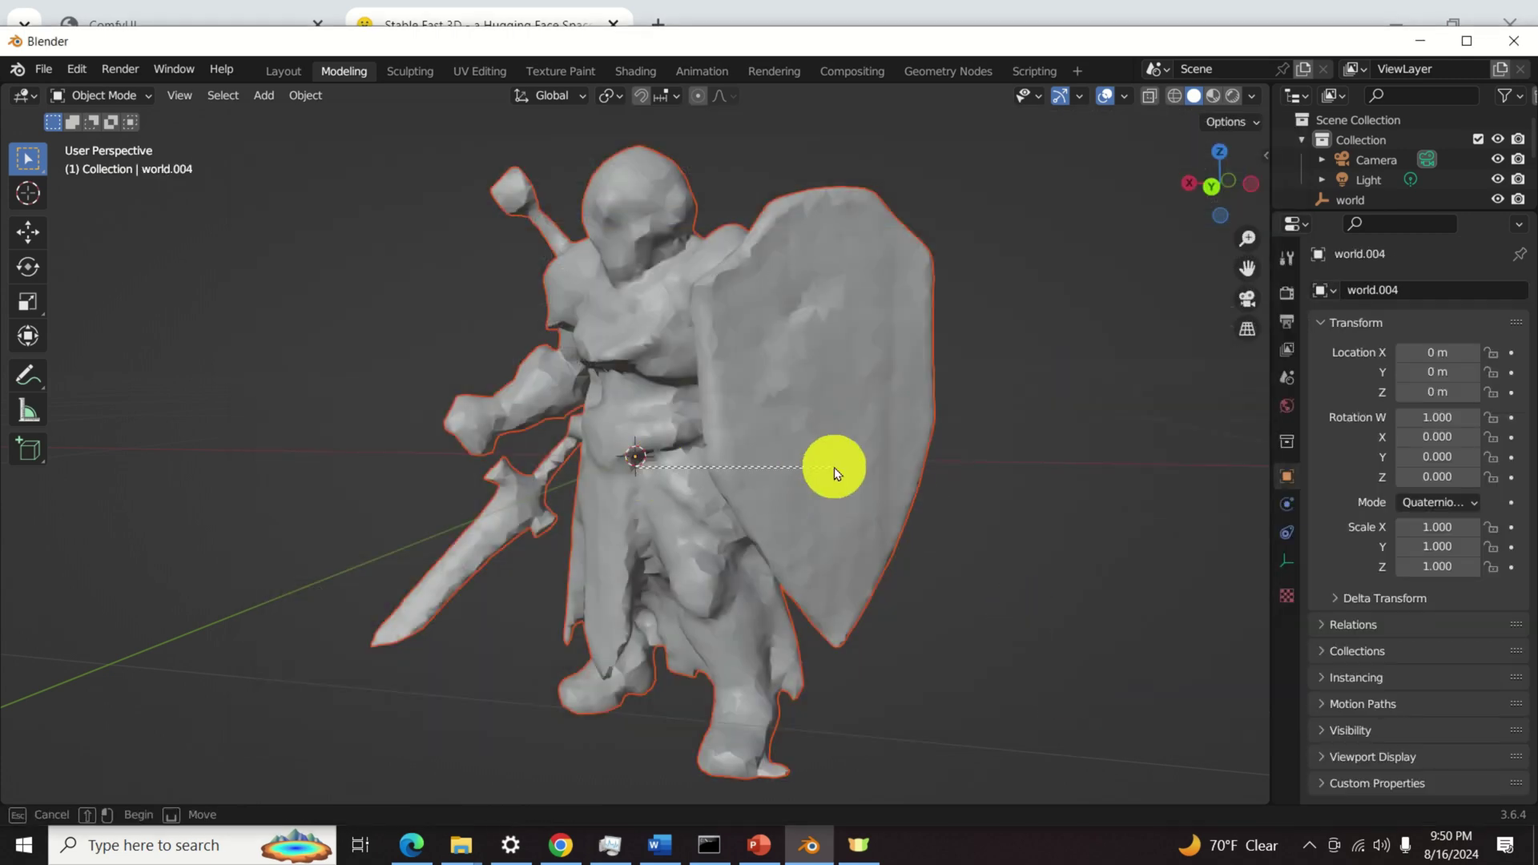
Select the imported geometry_0 knight mesh and orbit around it to inspect it.
left_click(589, 537)
middle_click_drag(494, 575, 803, 508)
middle_click_drag(594, 435, 681, 441)
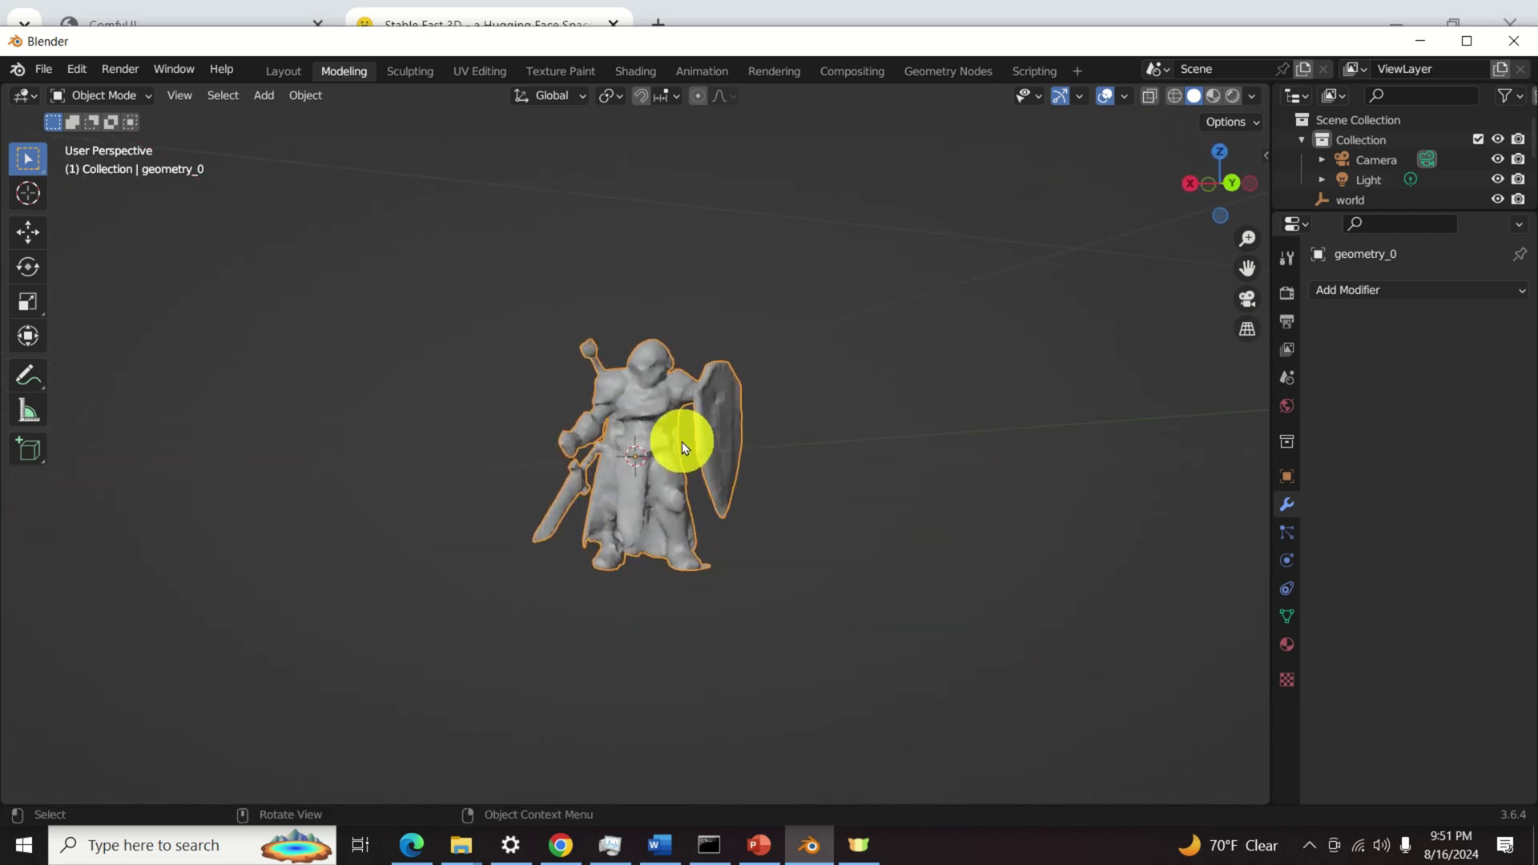
scroll(682, 436, "up", 3)
scroll(702, 429, "down", 2)
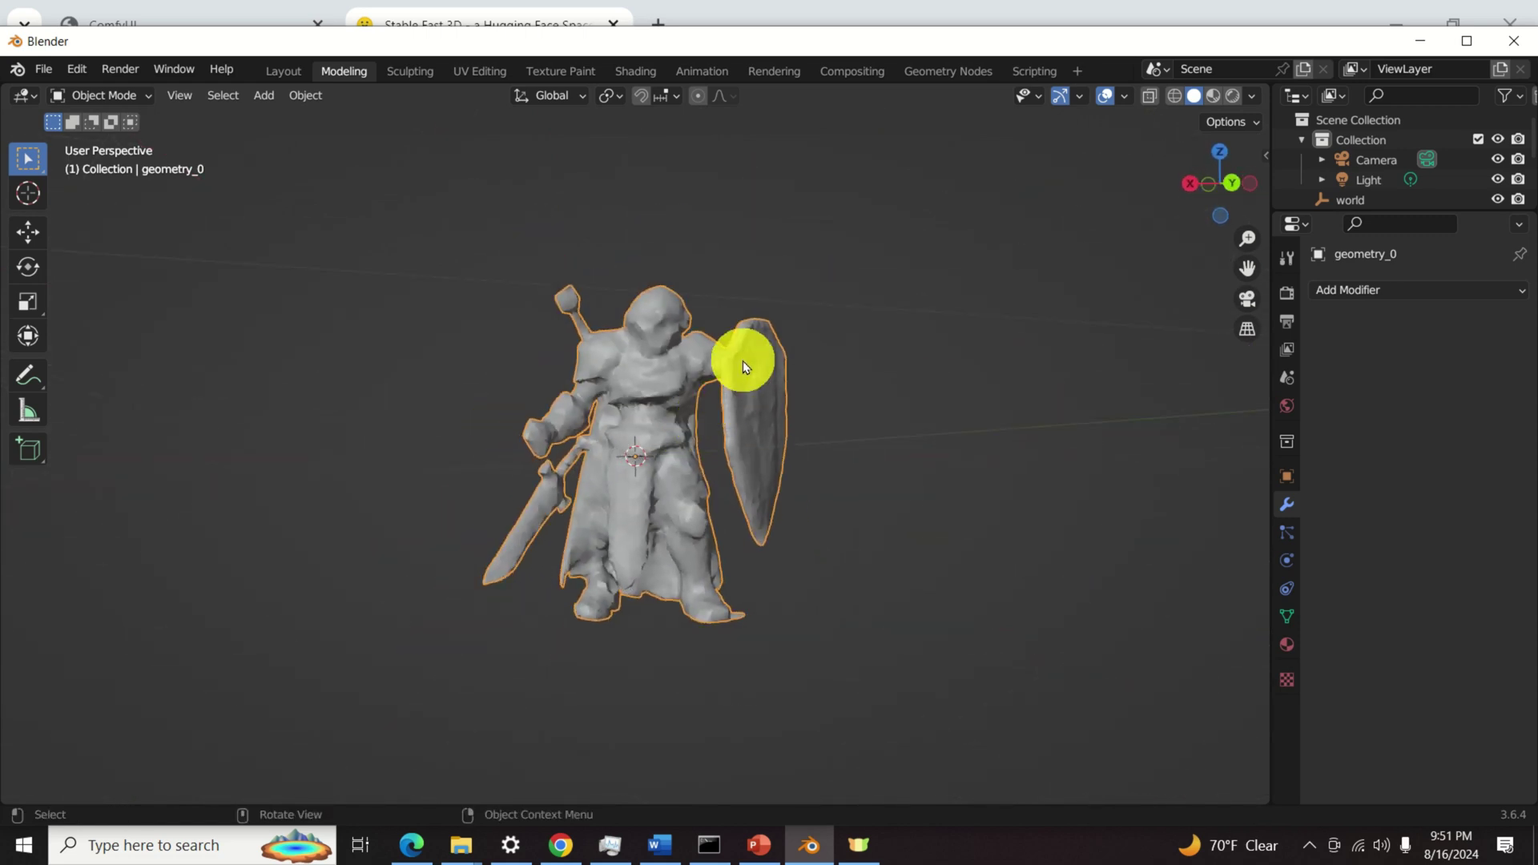